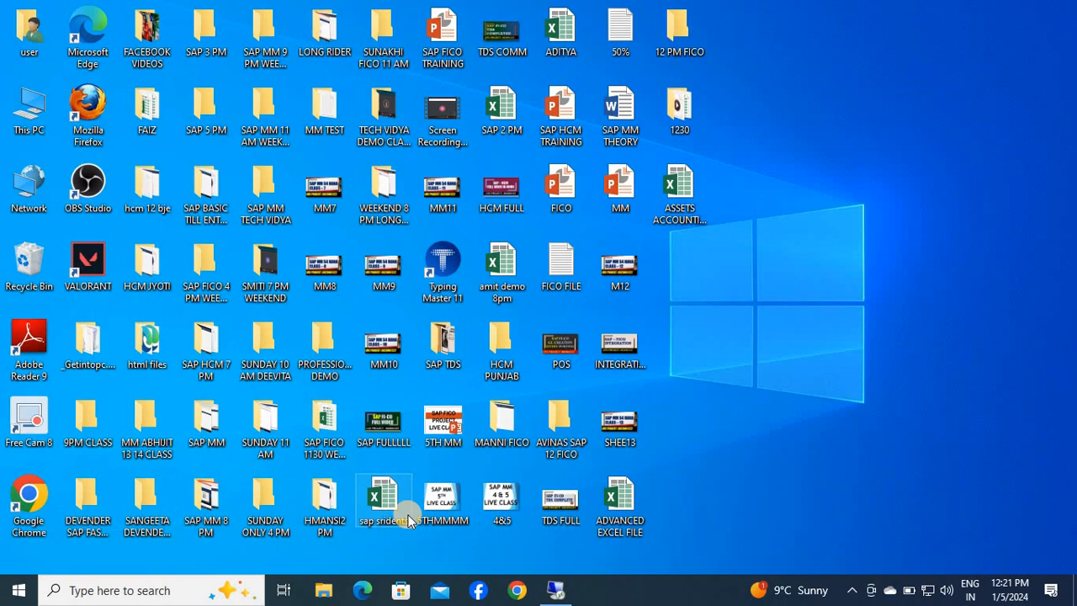
Switch to the SAP session in Remote Desktop and start transaction SM12
click(556, 590)
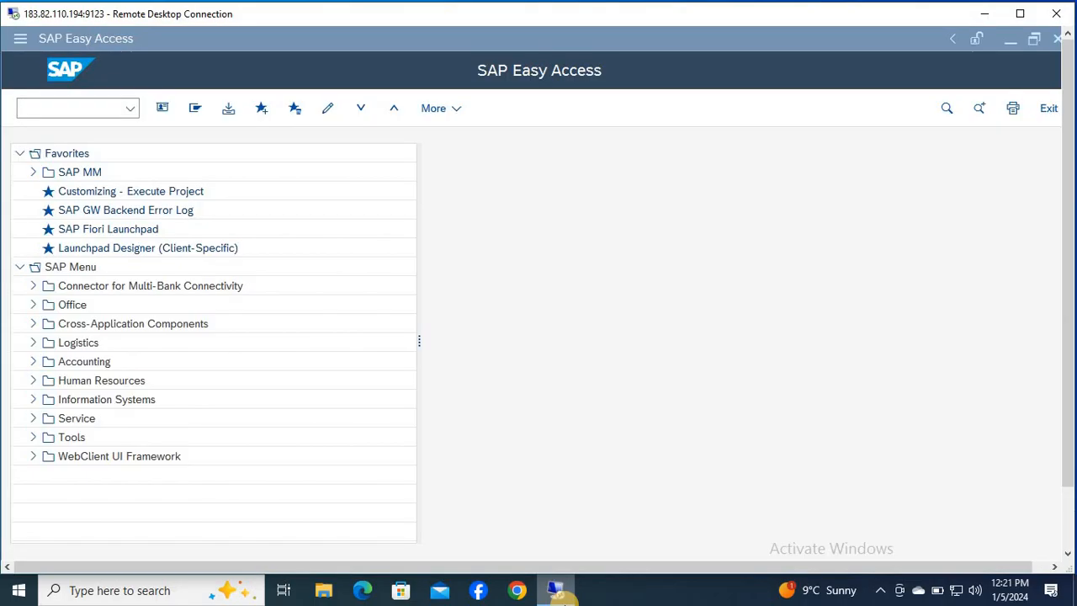
text(SM)
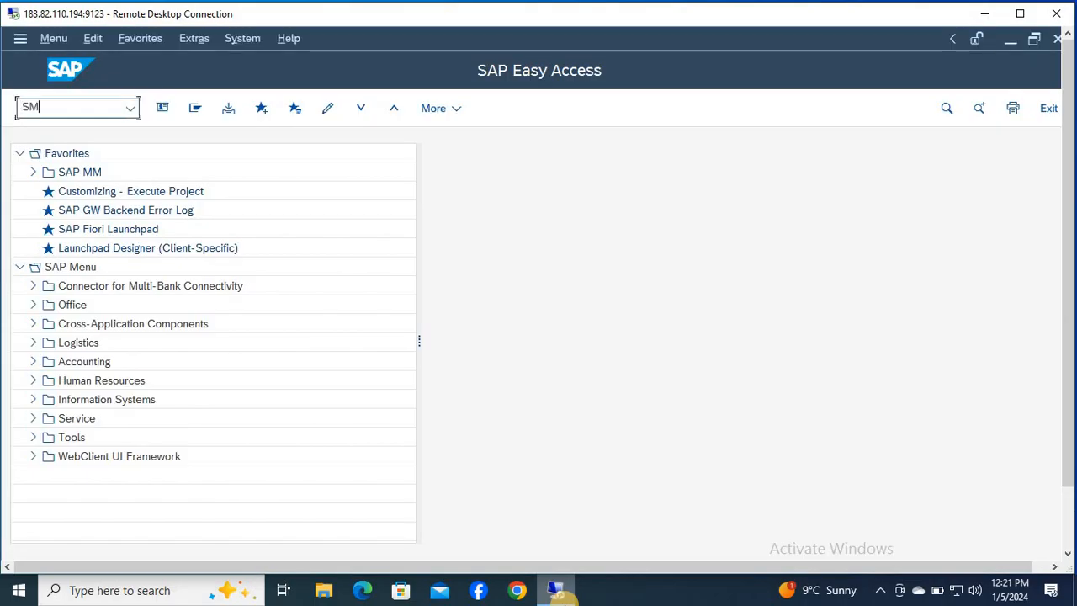
text(12)
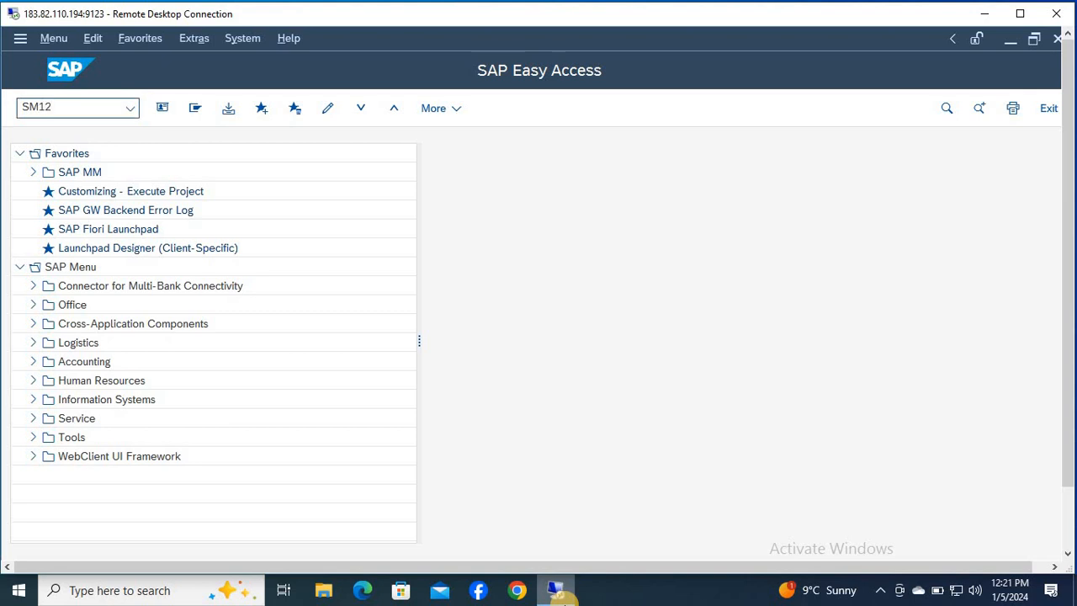
key(Return)
Clear the user name criterion and search the lock table for client 800
key(BackSpace)
key(BackSpace)
key(BackSpace)
key(BackSpace)
key(BackSpace)
key(BackSpace)
key(BackSpace)
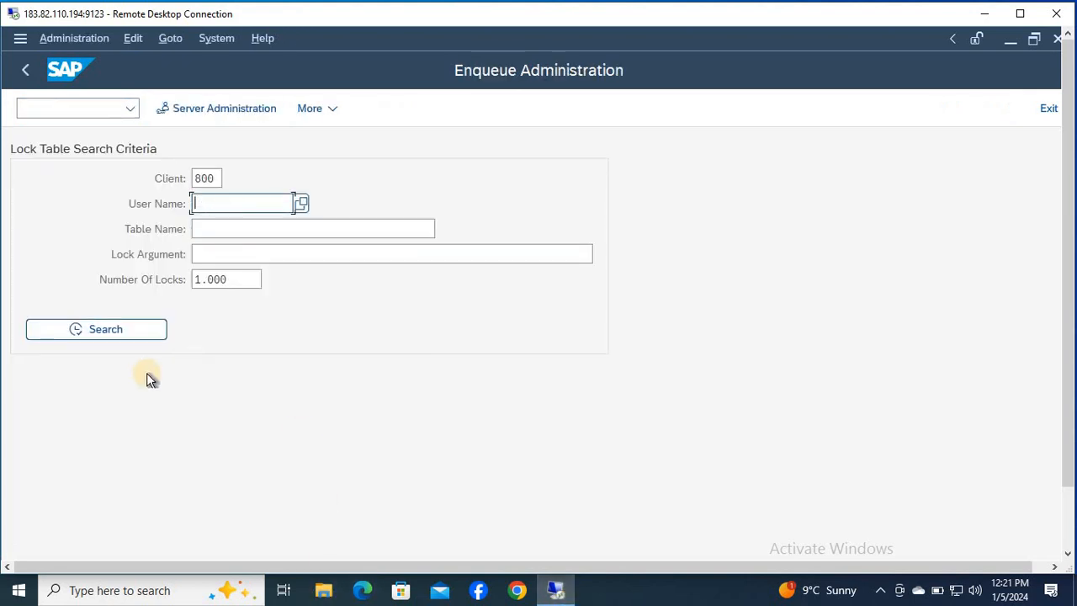
click(118, 331)
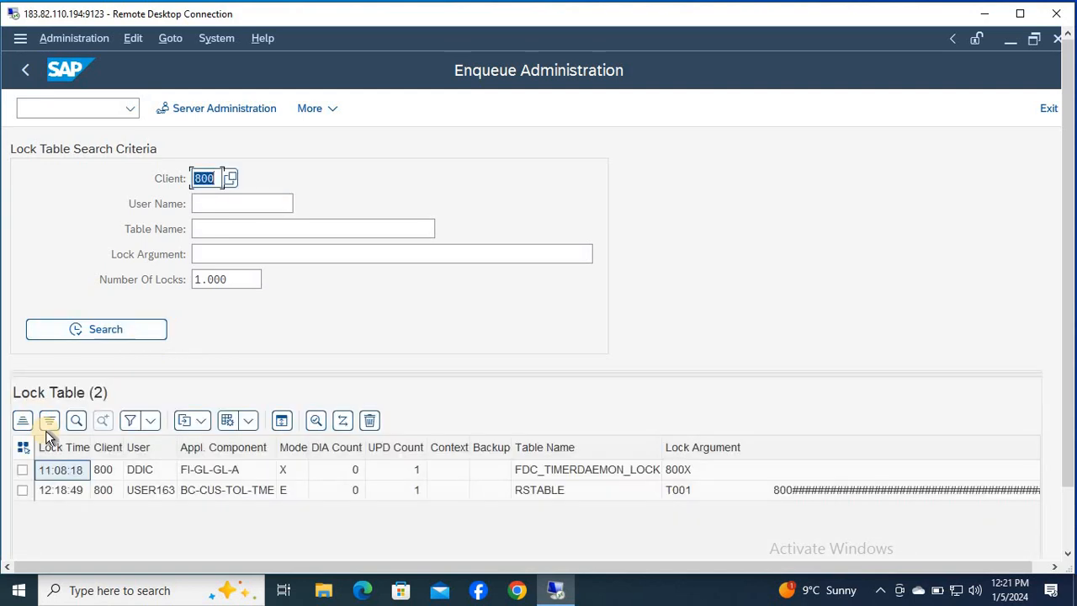
Select all lock table entries, delete them, and return to SAP Easy Access
click(23, 447)
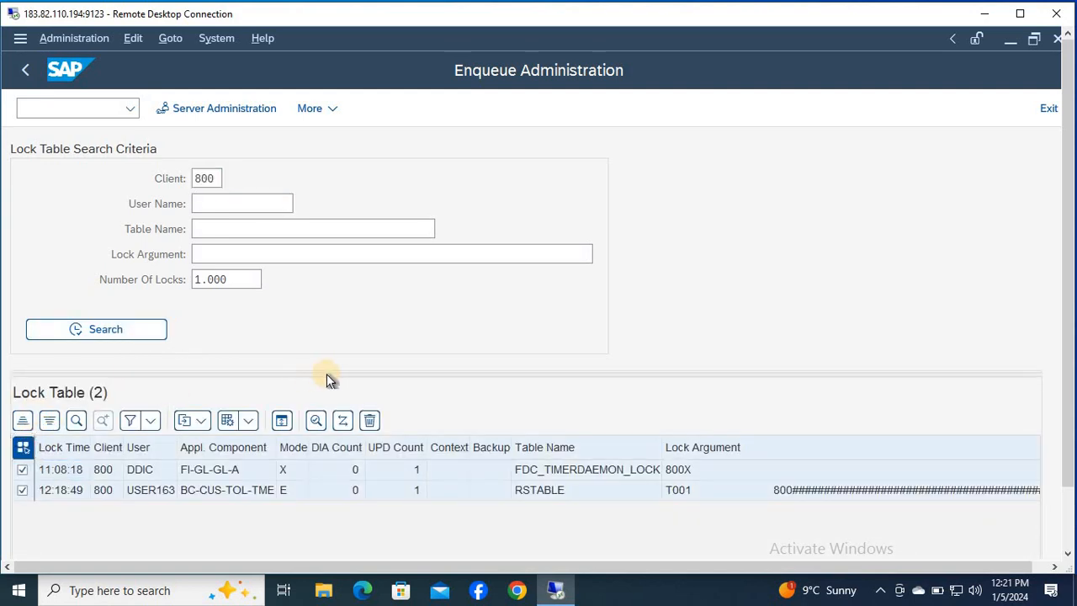
click(372, 421)
click(328, 492)
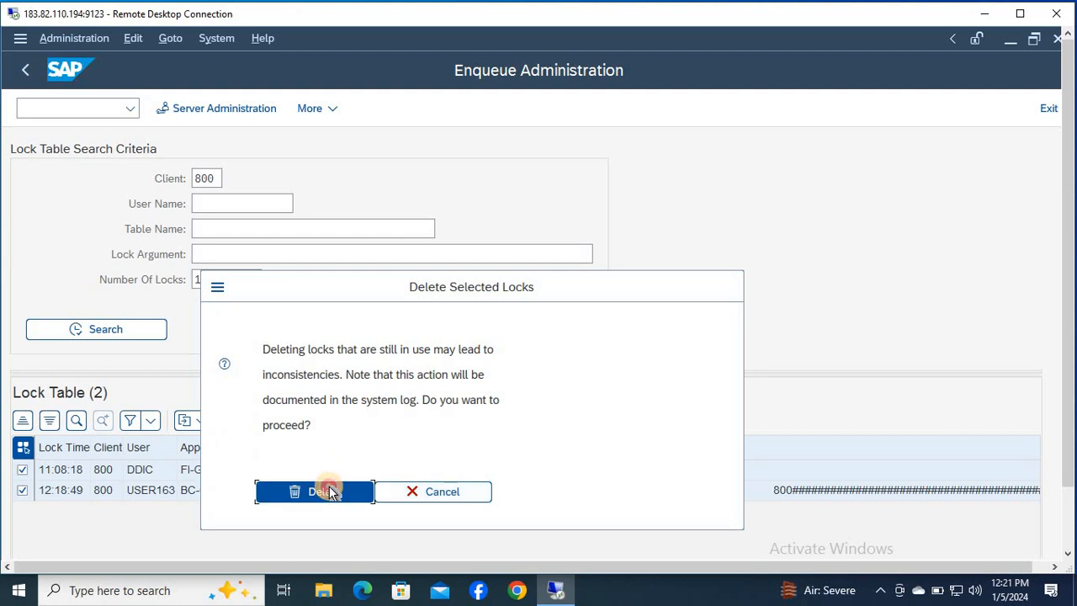
key(F3)
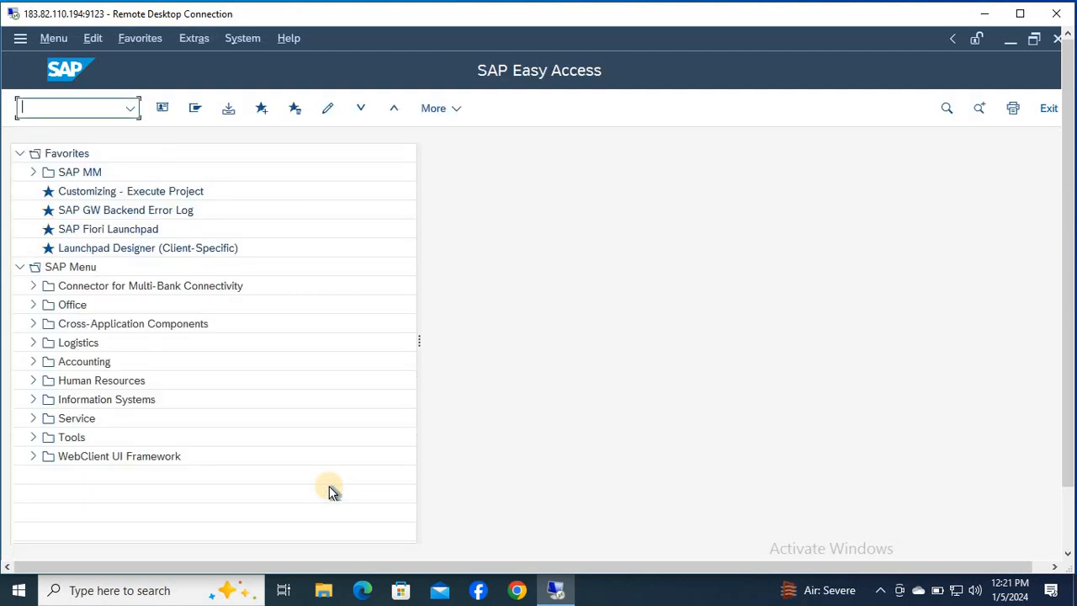
Start transaction SPRO and display the SAP Customizing Implementation Guide
text(SPRO)
key(Return)
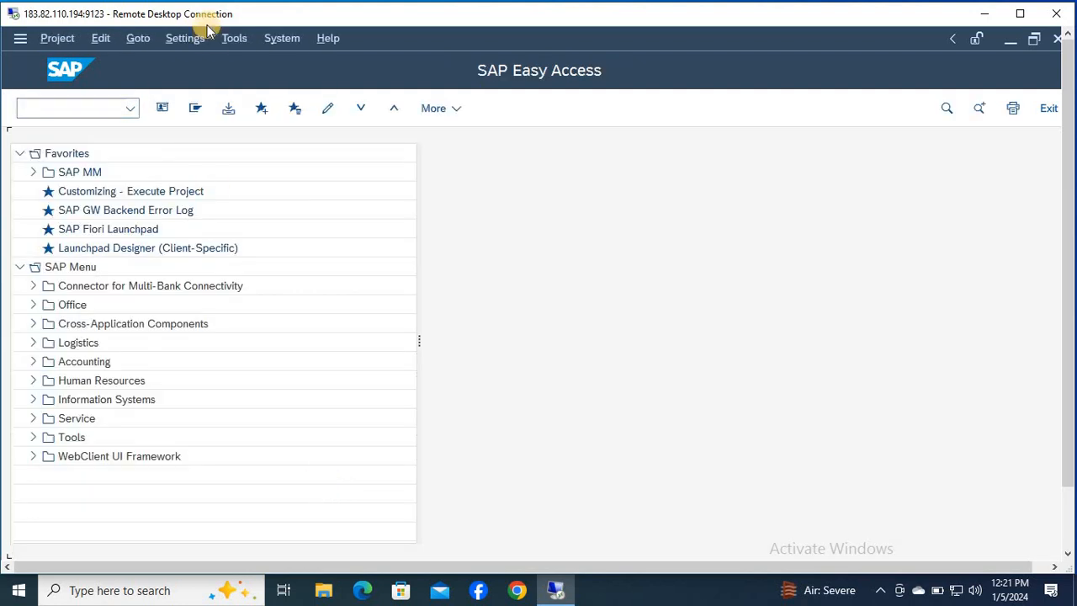
click(199, 107)
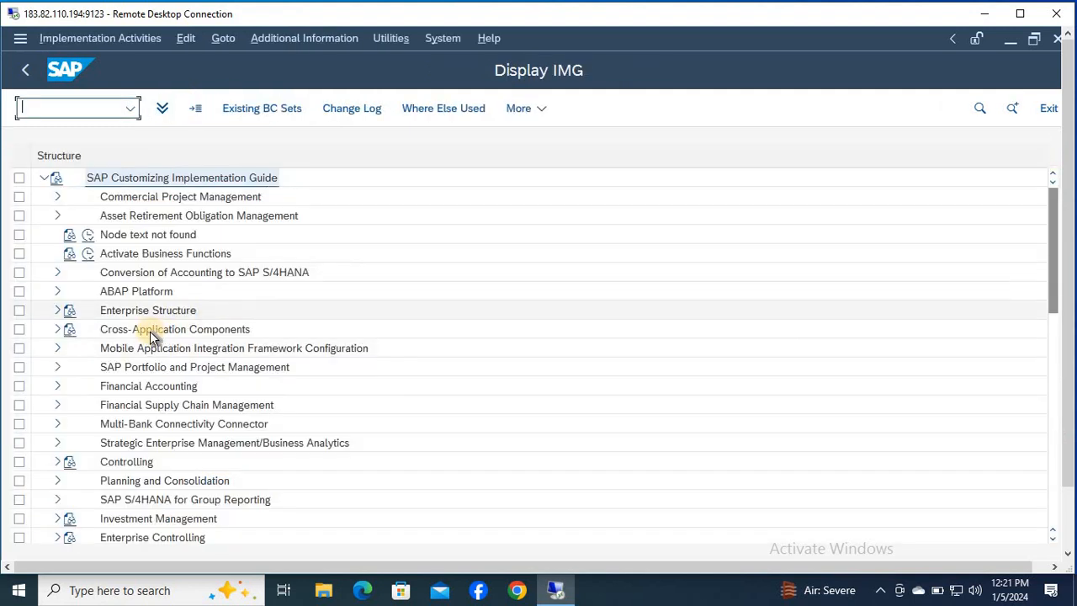
Expand Financial Accounting and its General Ledger Accounting node in the implementation guide, keeping Financial Accounting Global Settings collapsed
click(145, 389)
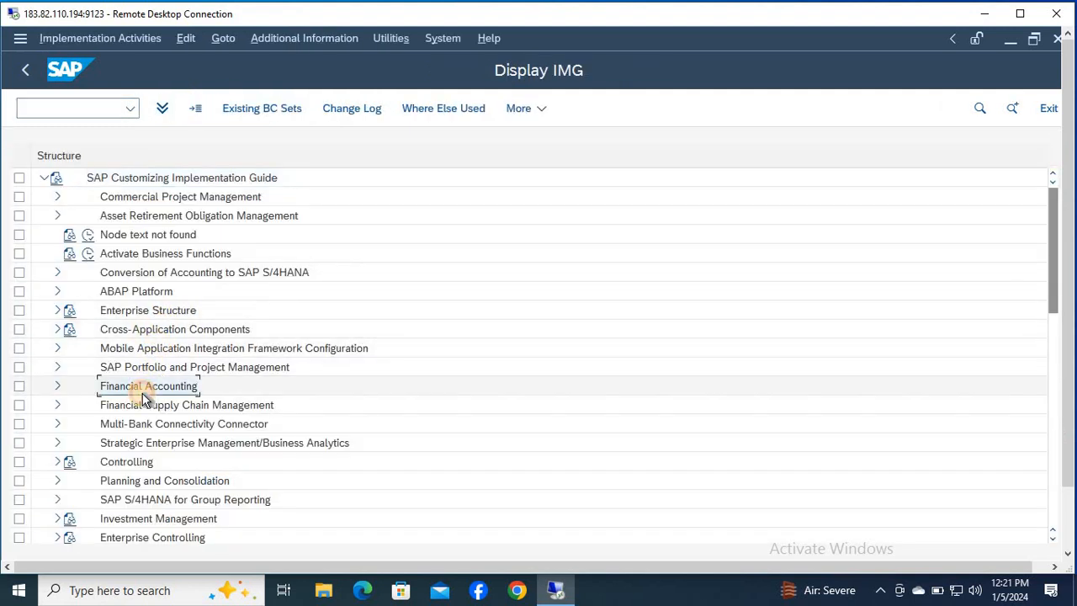
double_click(145, 389)
key(Right)
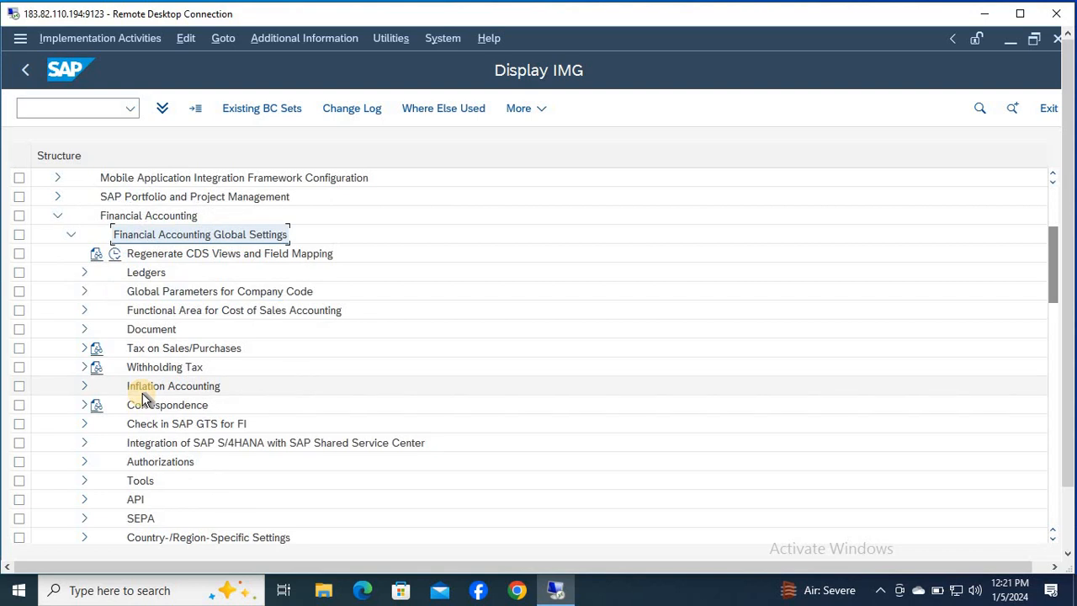
key(Left)
key(Down)
key(Right)
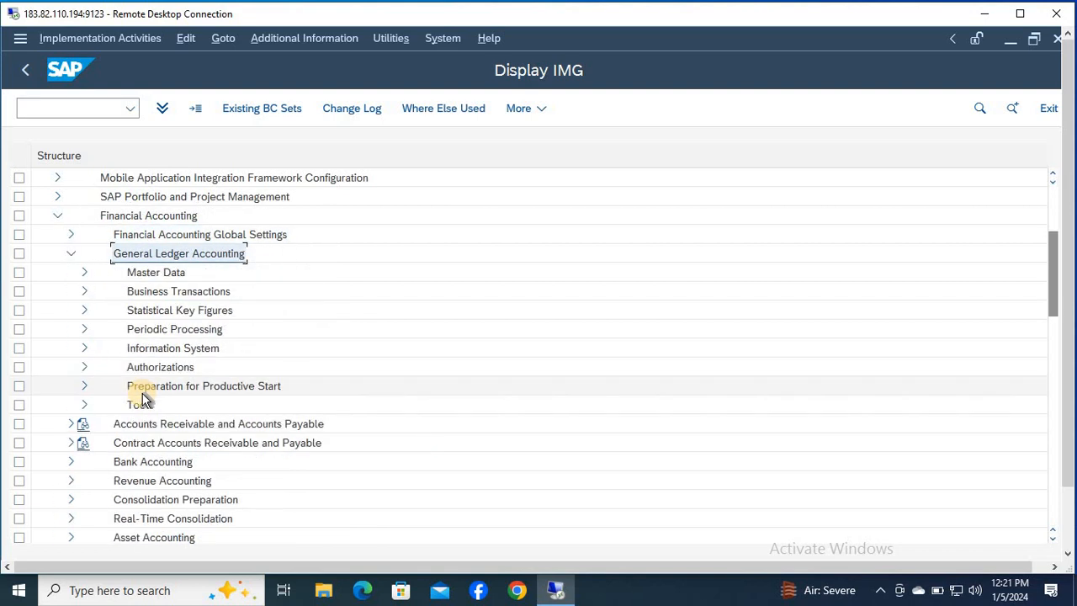
Expand Business Transactions and its Document Splitting node under General Ledger Accounting
key(Down)
key(Down)
key(Right)
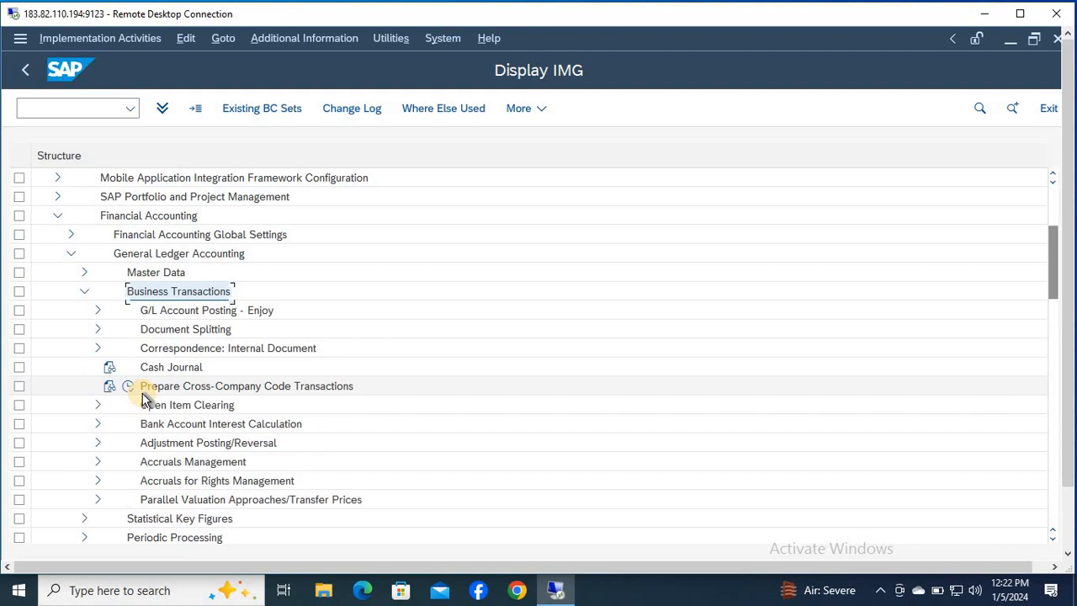
key(Down)
key(Down)
key(Right)
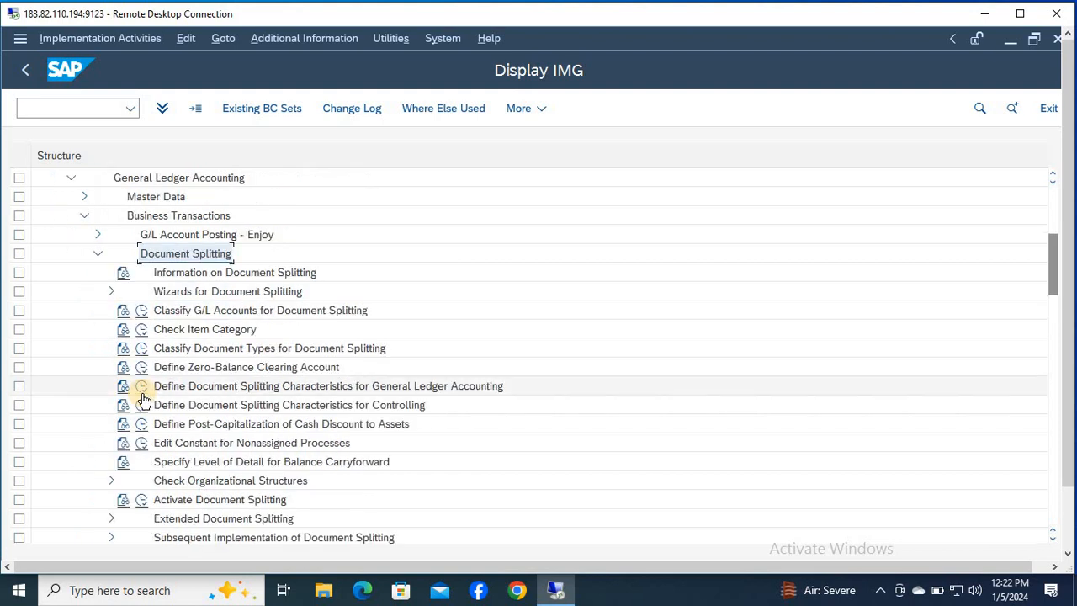
Open the Classify G/L Accounts for Document Splitting activity for chart of accounts NI24
key(Down)
key(Down)
key(Down)
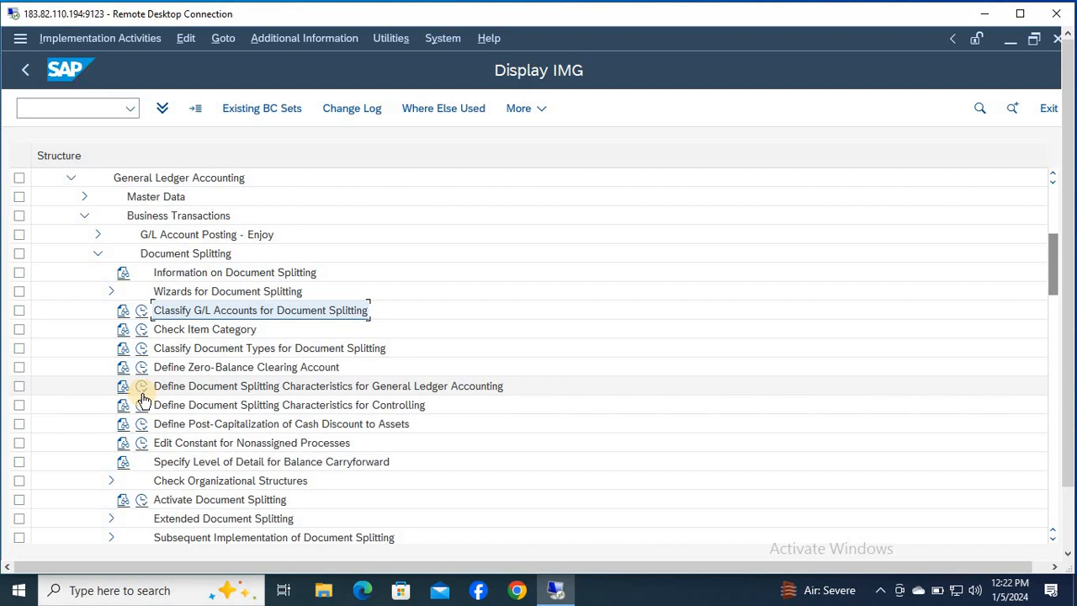
click(140, 310)
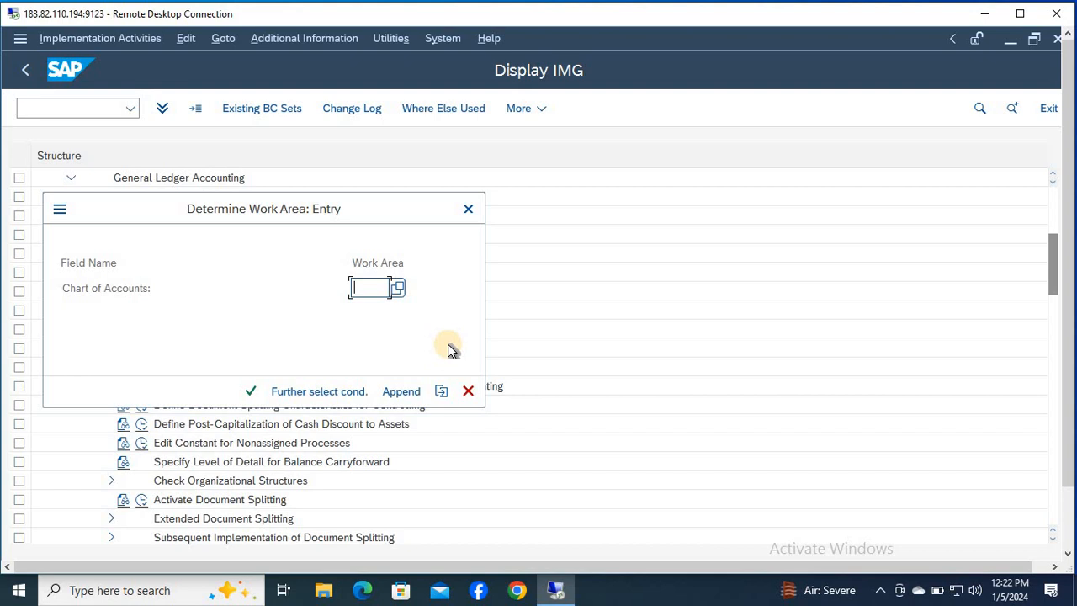
text(NI24)
key(Return)
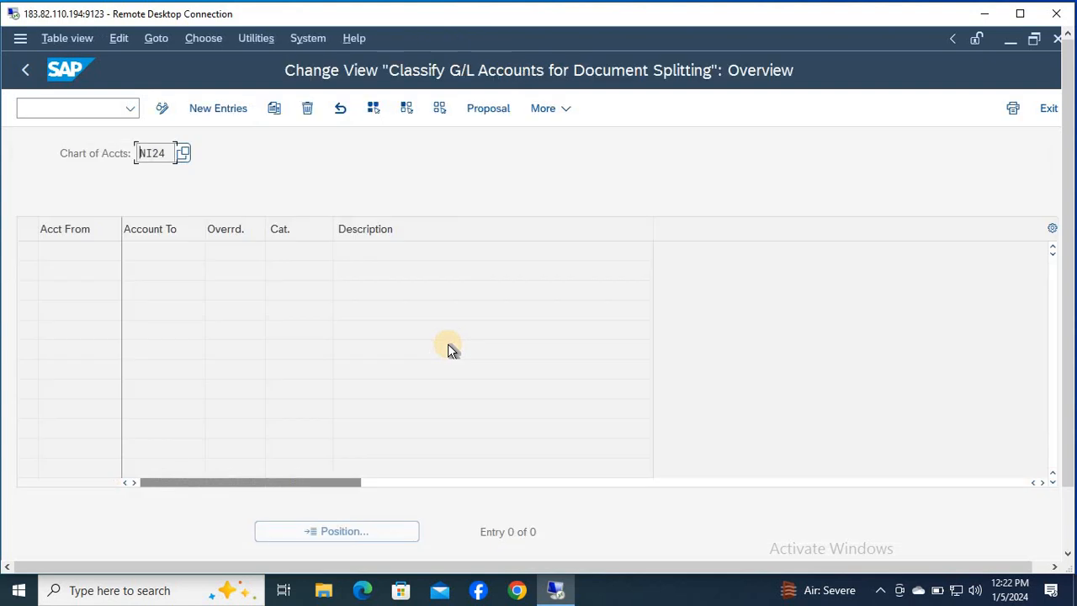
Create new entries for chart of accounts NI24, starting with the account range 100 to 199
click(217, 108)
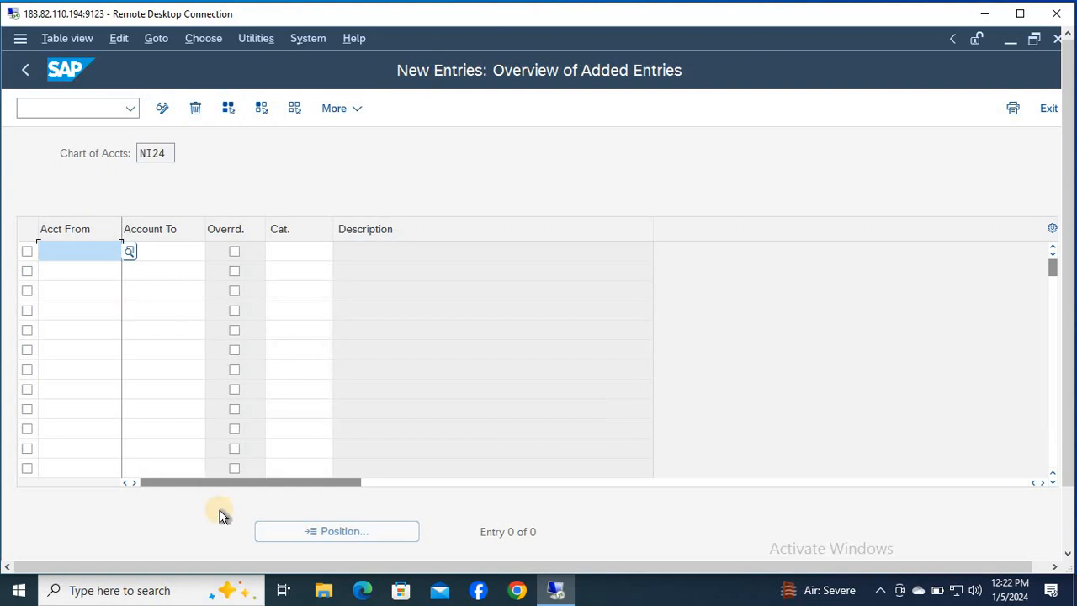
text(100)
key(Tab)
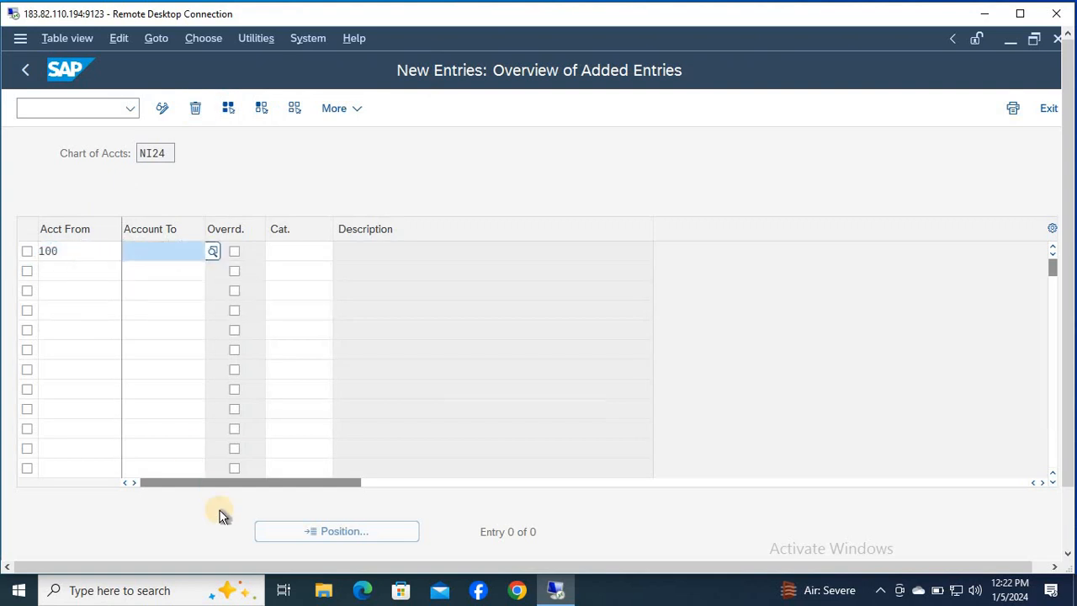
text(199)
key(Tab)
key(Tab)
key(Tab)
Add the account range 200 to 299 in the second row
text(200)
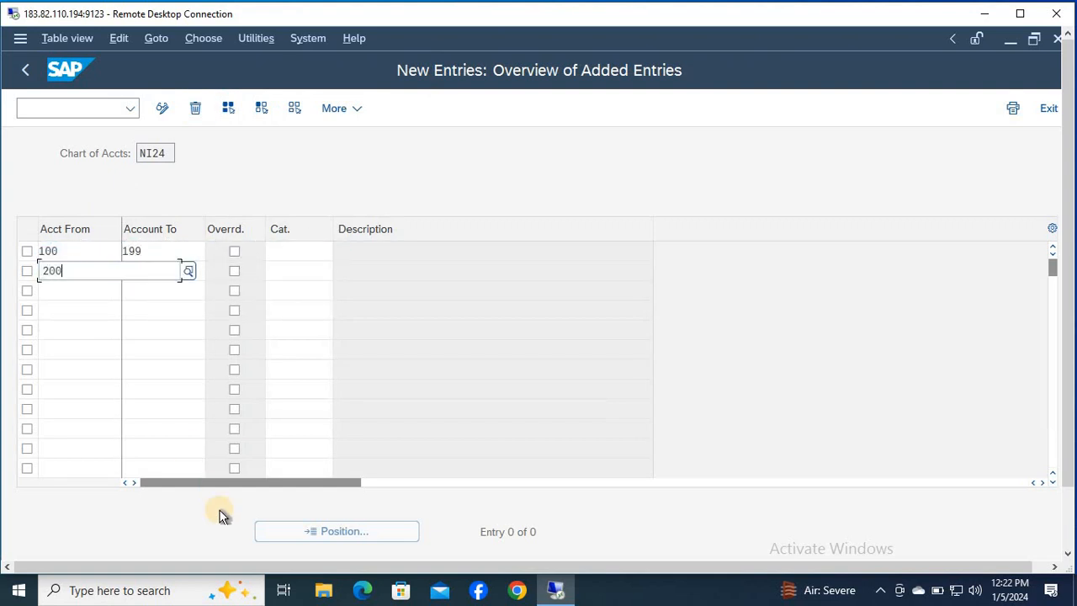
key(Tab)
text(299)
key(Tab)
key(Tab)
key(Tab)
key(Tab)
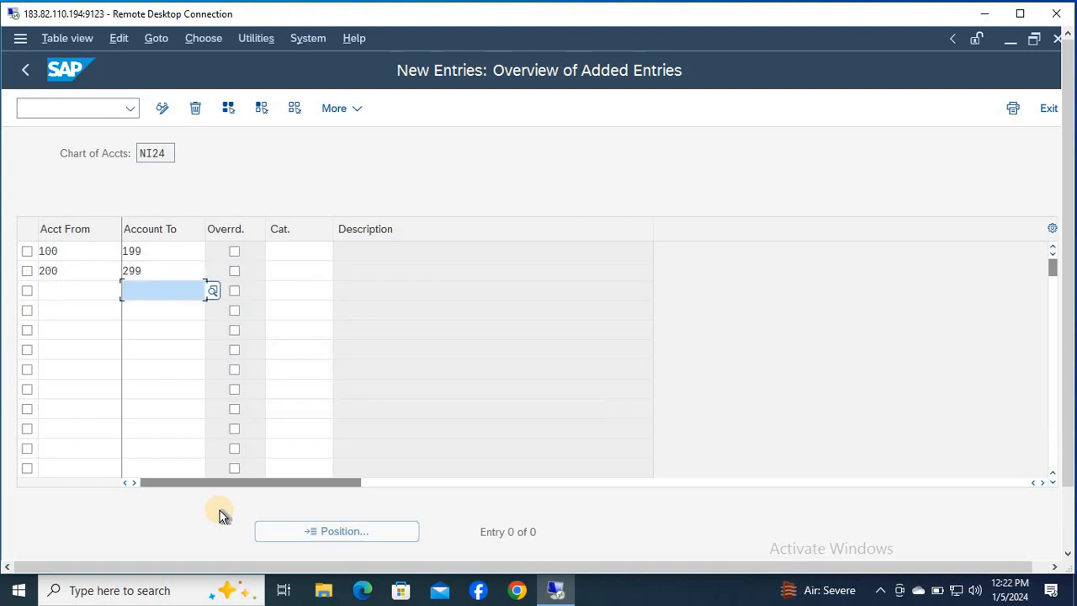
Add the account range 300 to 399 in the third row
text(33)
key(Tab)
key(Tab)
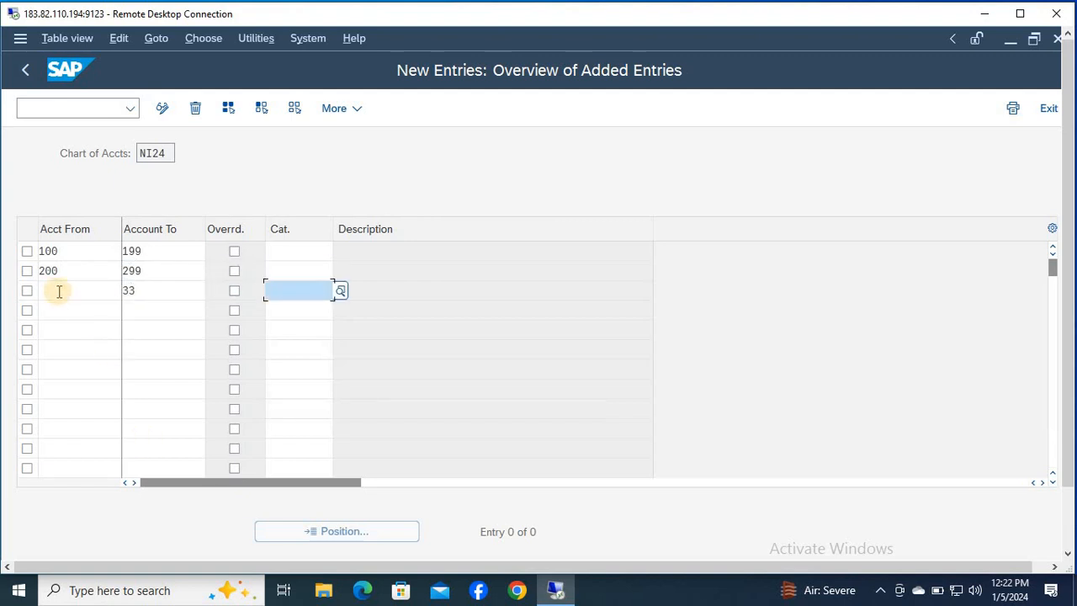
click(59, 292)
text(300)
key(Tab)
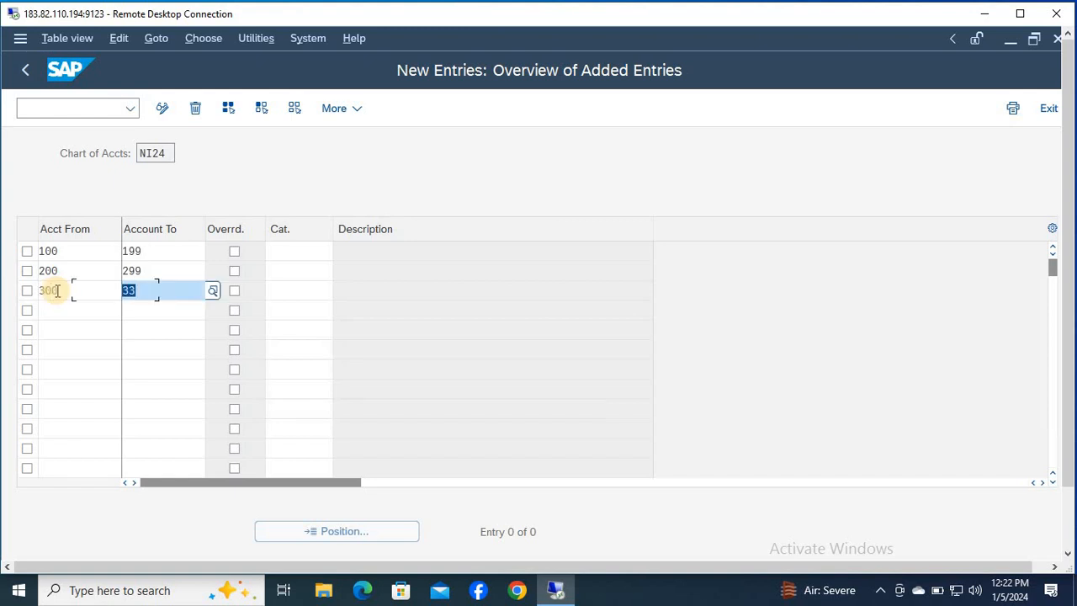
text(399)
key(Tab)
key(Tab)
key(Tab)
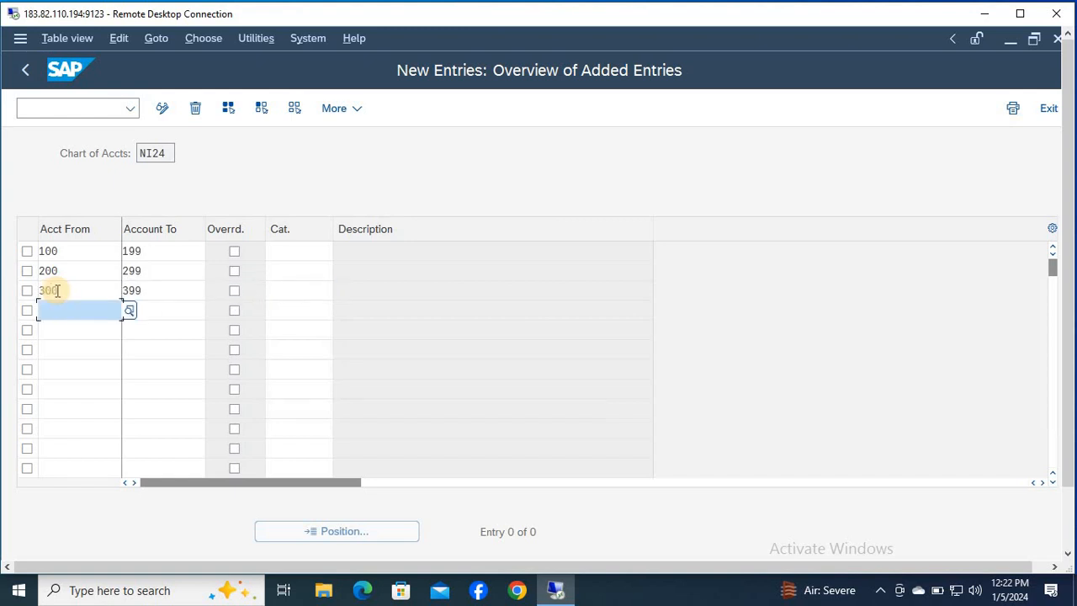
Add the account ranges 400 to 499 and 500 to 599 in the following two rows
text(400)
key(Tab)
text(499)
key(Tab)
key(Tab)
key(Tab)
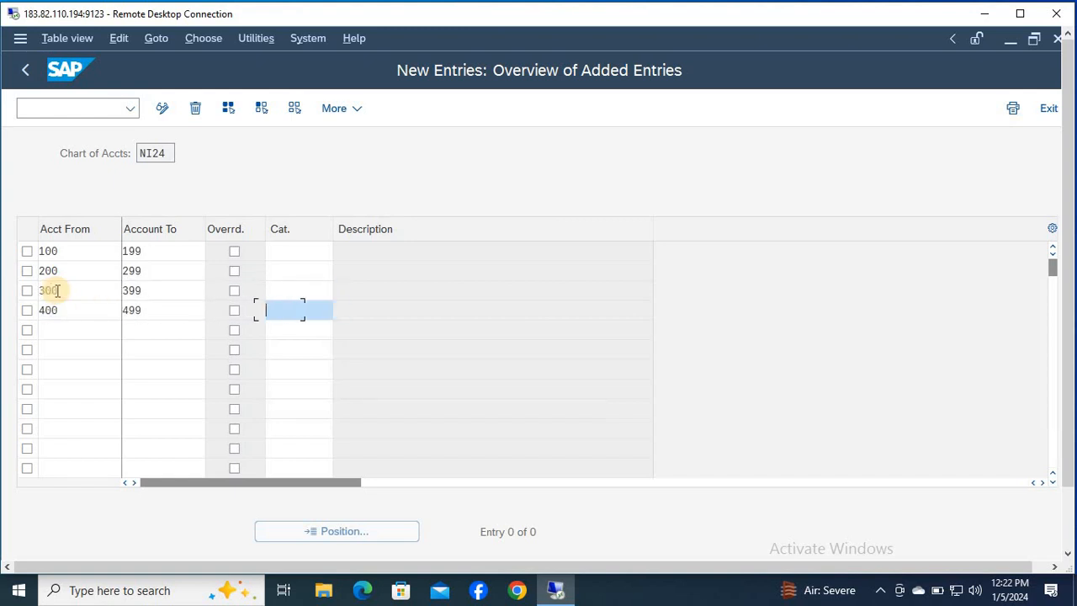
text(500)
key(Tab)
text(599)
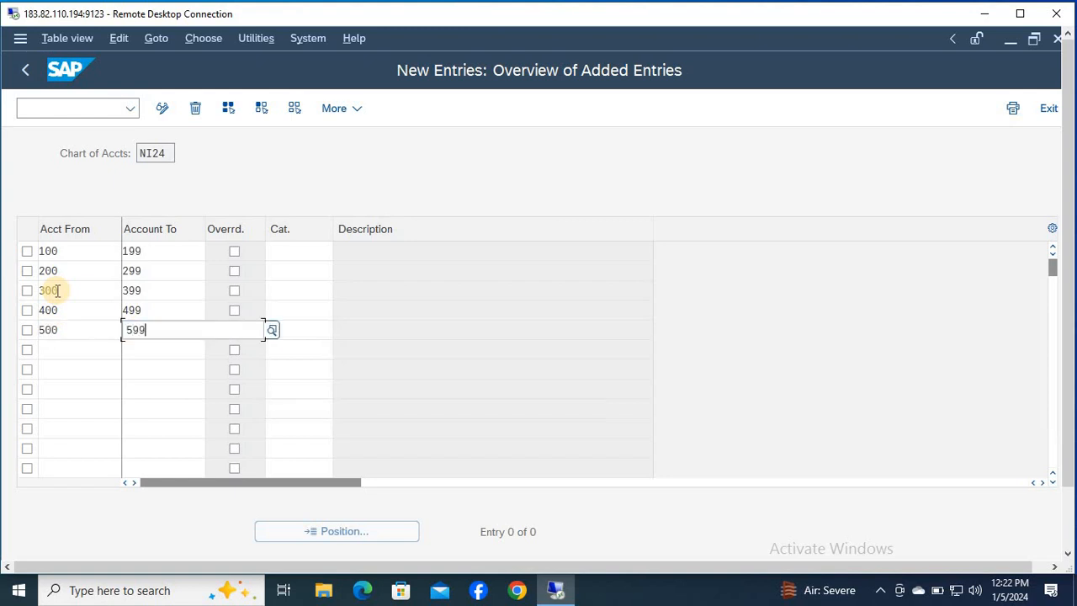
Assign item category 01000 (Balance Sheet Account) to the 100 to 199 range from the list of possible values
click(289, 249)
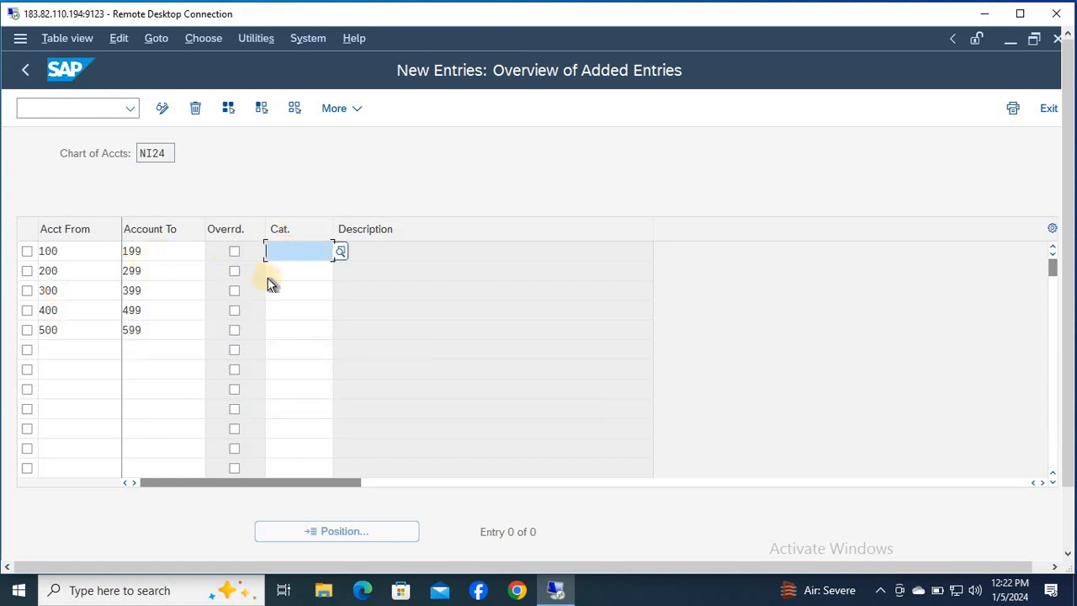
click(341, 252)
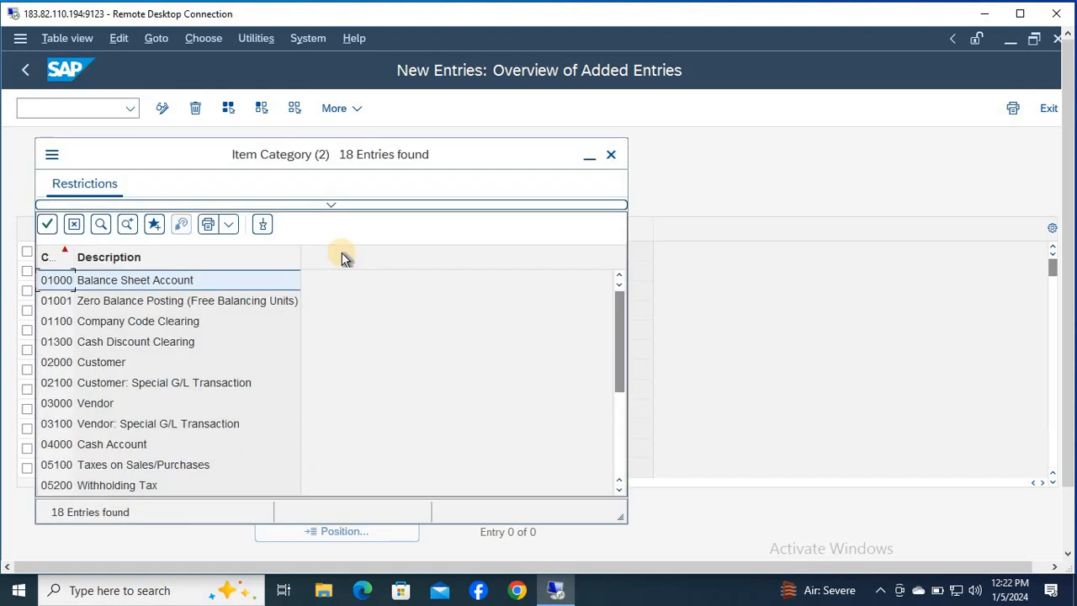
key(Return)
Copy category 01000 to the other four account ranges and save the entries under the proposed customizing request
key(ctrl+c)
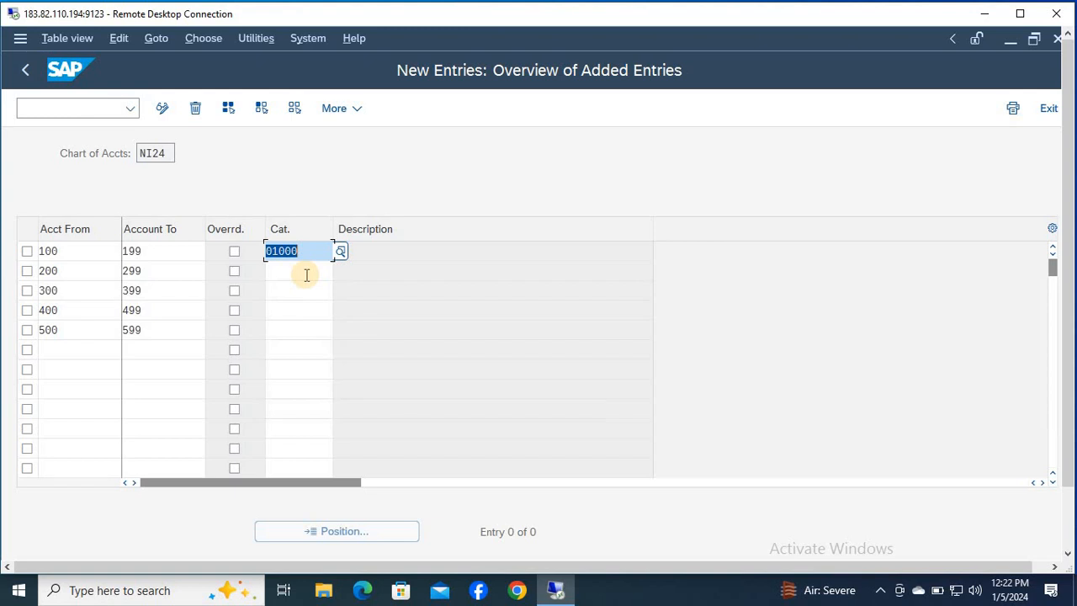
click(291, 273)
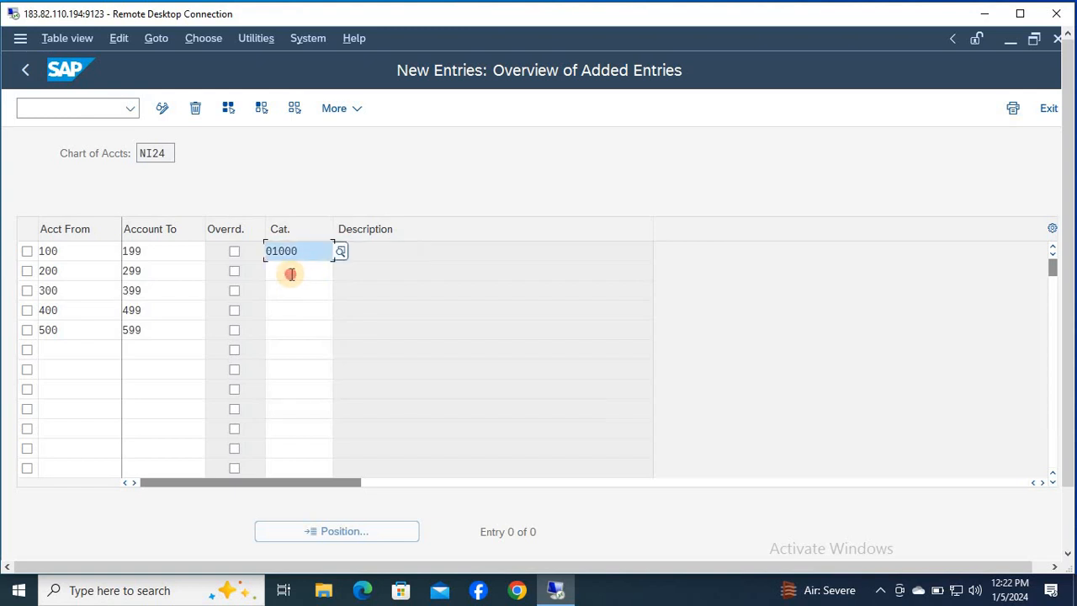
key(ctrl+v)
key(Down)
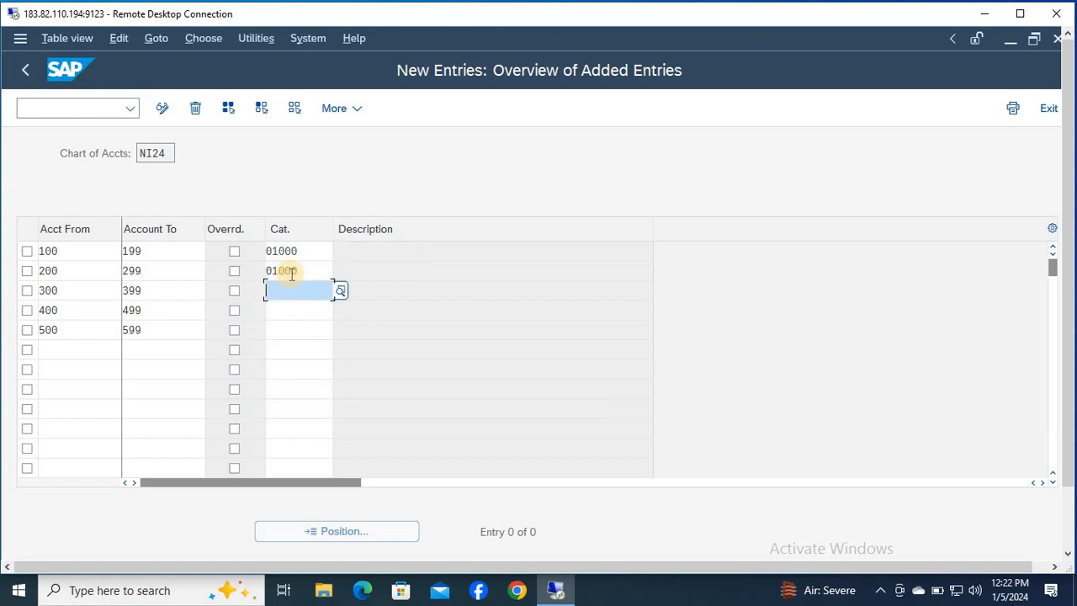
key(ctrl+v)
key(Down)
key(ctrl+v)
key(Down)
key(ctrl+v)
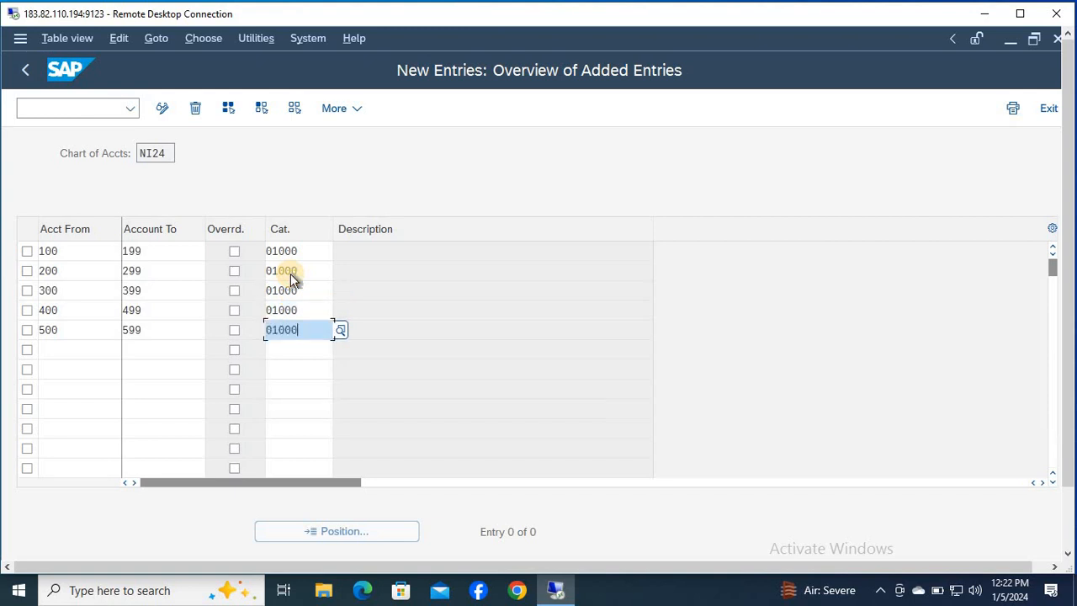
key(ctrl+s)
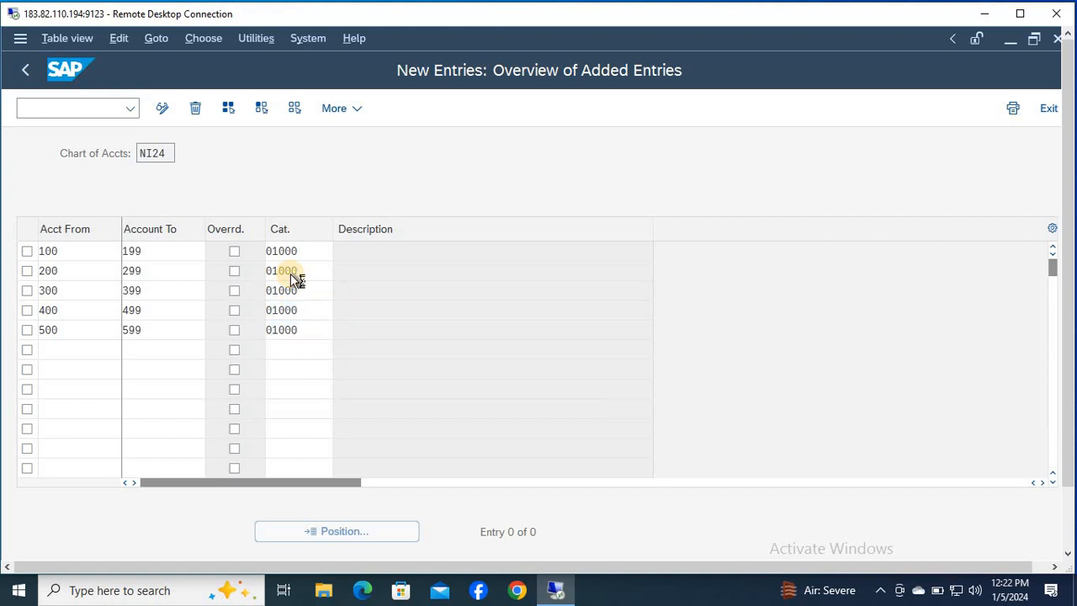
click(415, 392)
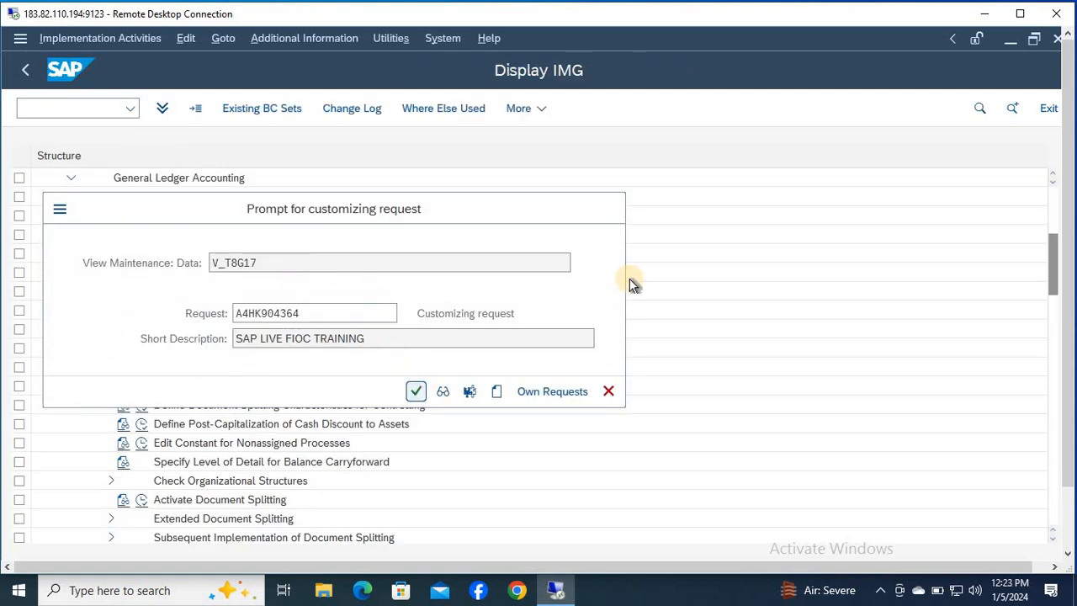
Leave the G/L account classification and open Define Document Splitting Characteristics for General Ledger Accounting
click(1021, 13)
key(F3)
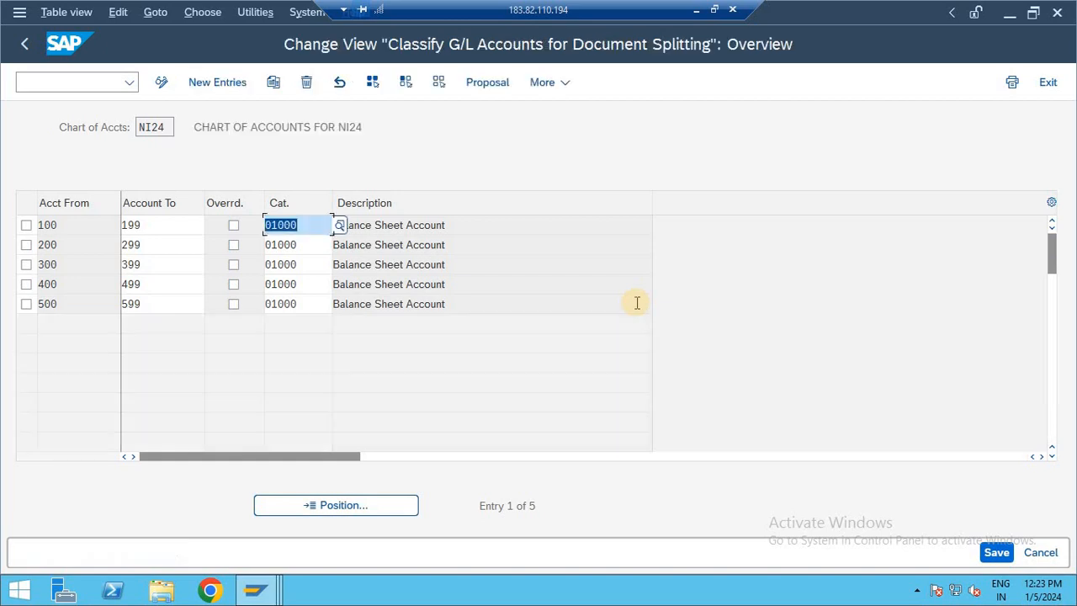
key(F3)
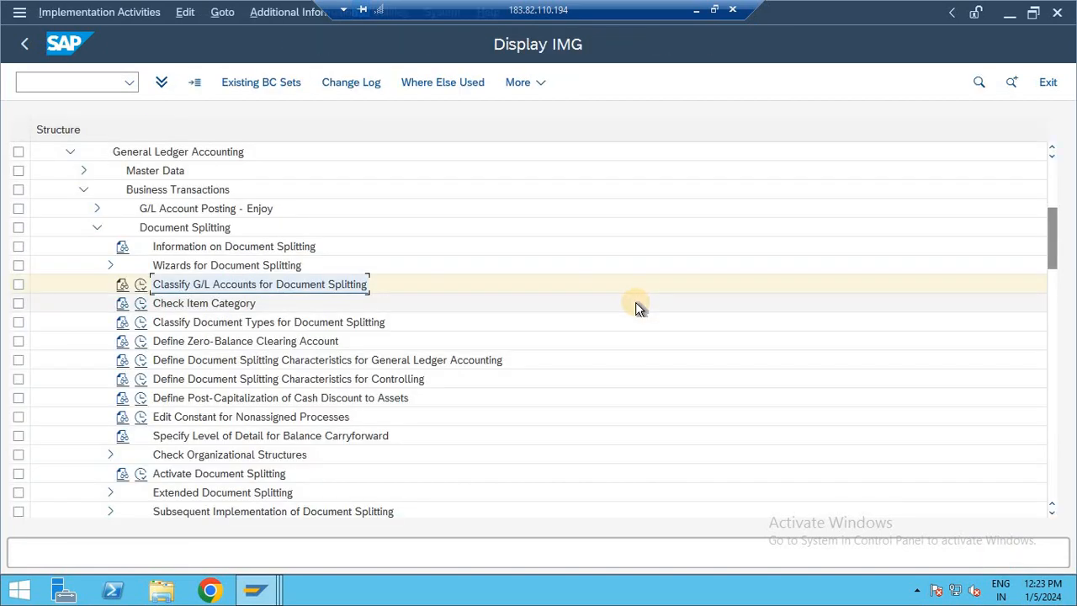
click(290, 360)
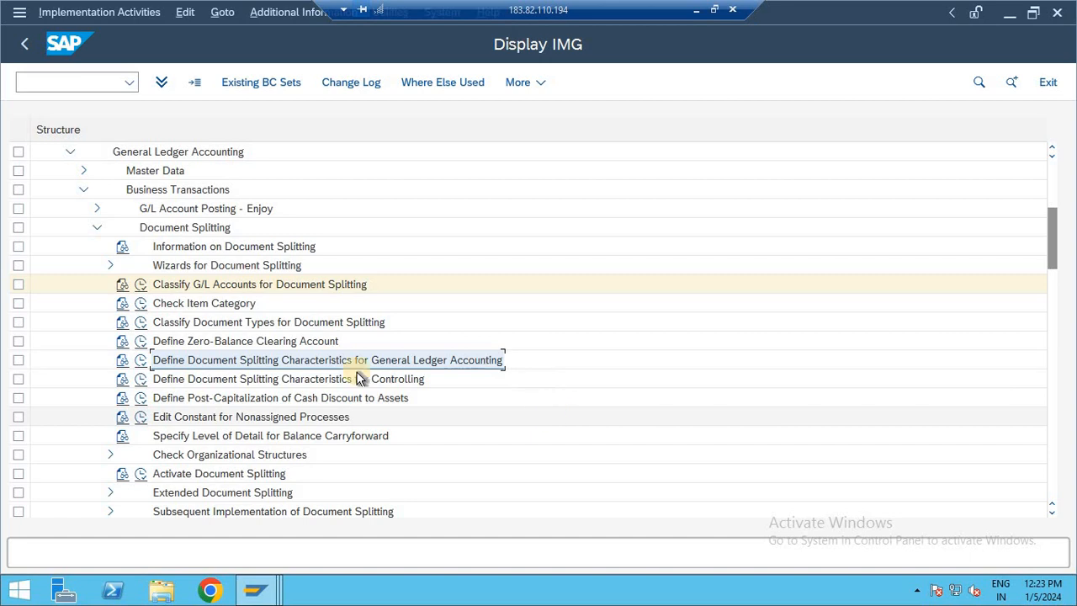
click(140, 360)
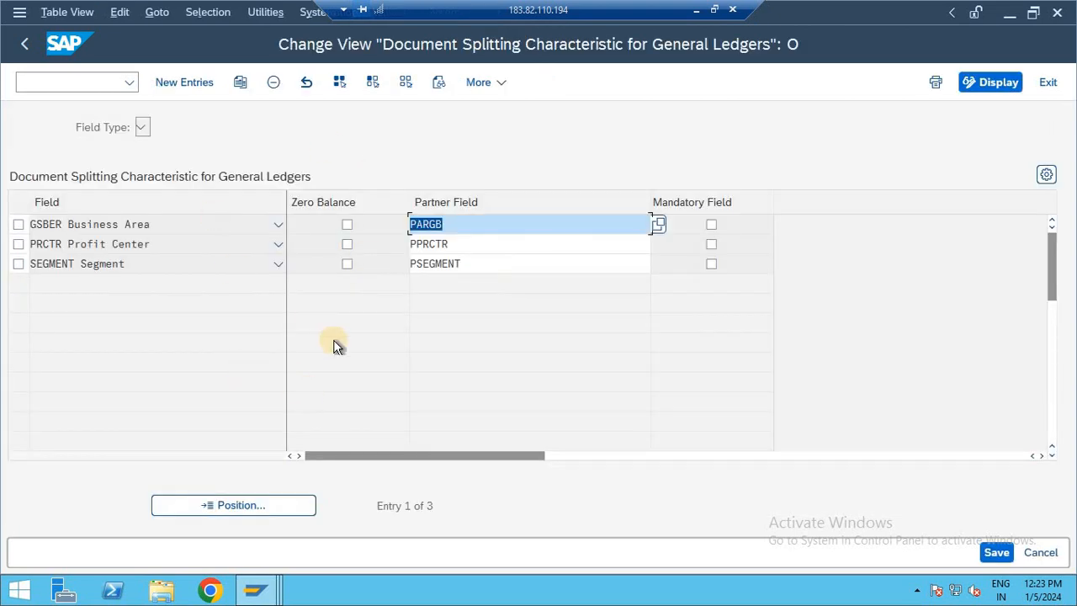
Mark the Business Area, Profit Center and Segment characteristics as Zero Balance and Mandatory Field
click(348, 225)
click(348, 263)
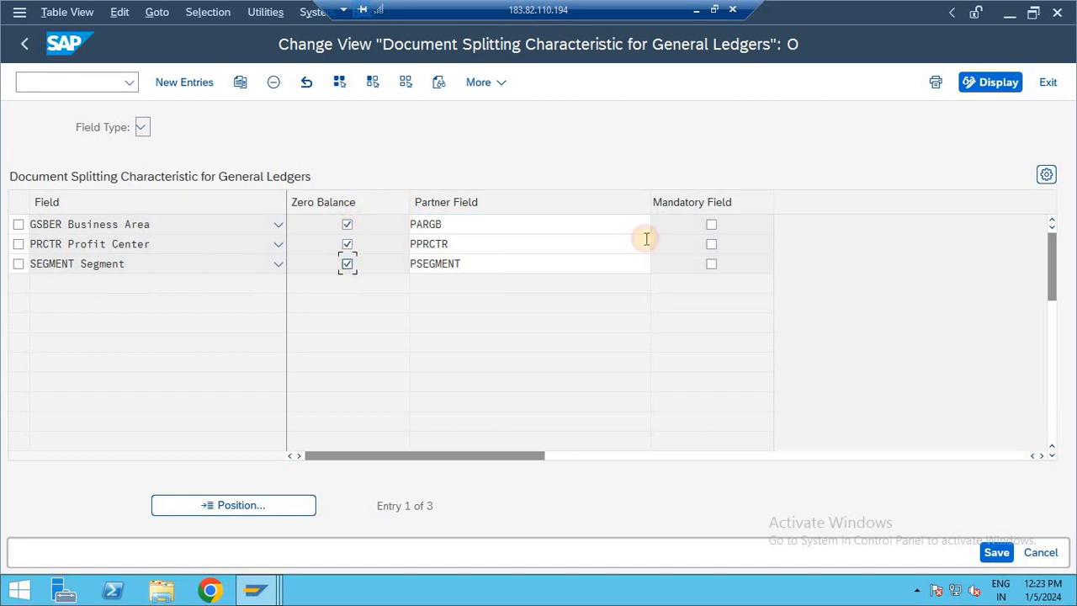
click(711, 225)
click(712, 243)
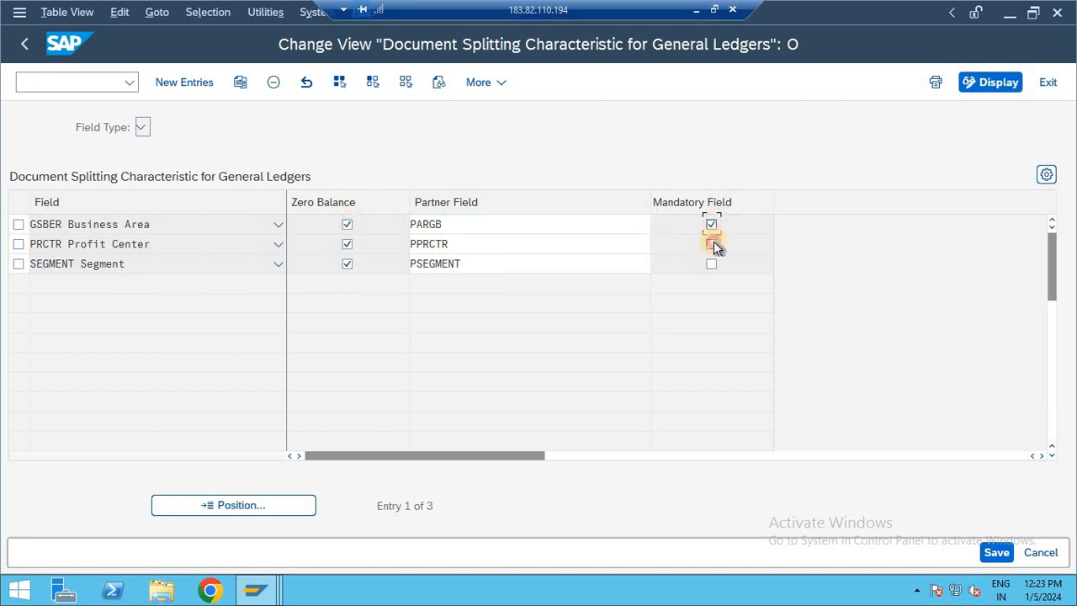
click(711, 264)
Clear the Zero Balance and Mandatory Field flags for all three splitting characteristics
click(348, 225)
click(348, 263)
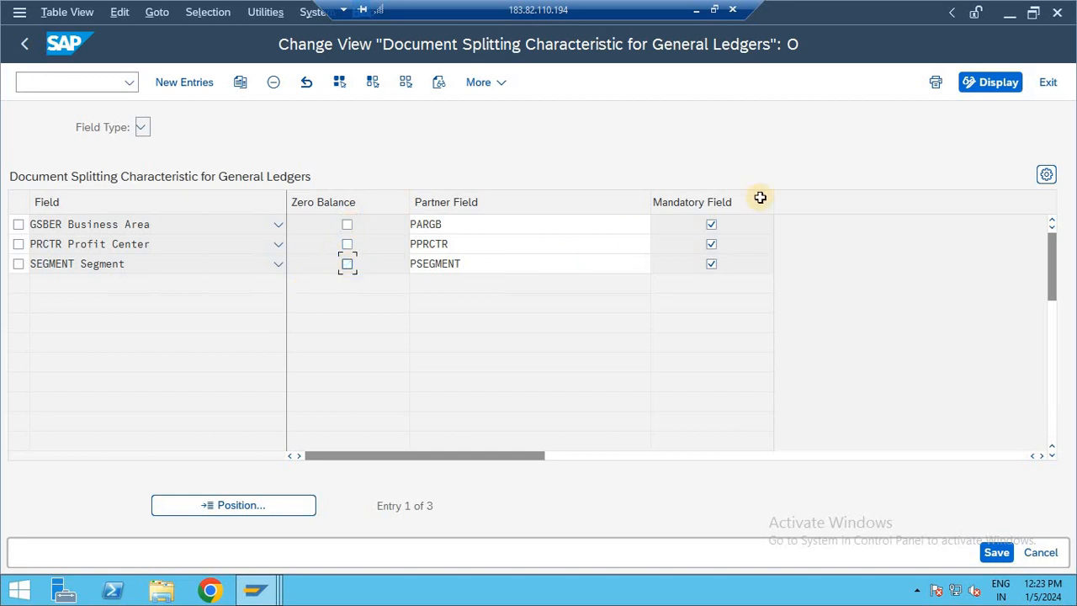
click(711, 244)
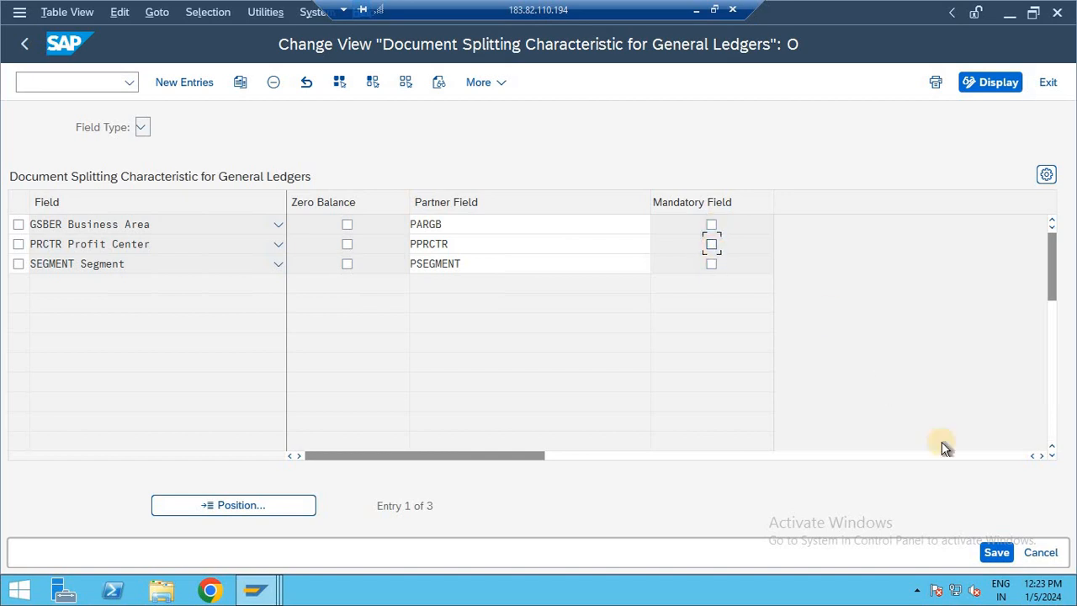
Save the document splitting characteristics and go back to the SAP Easy Access screen
click(996, 552)
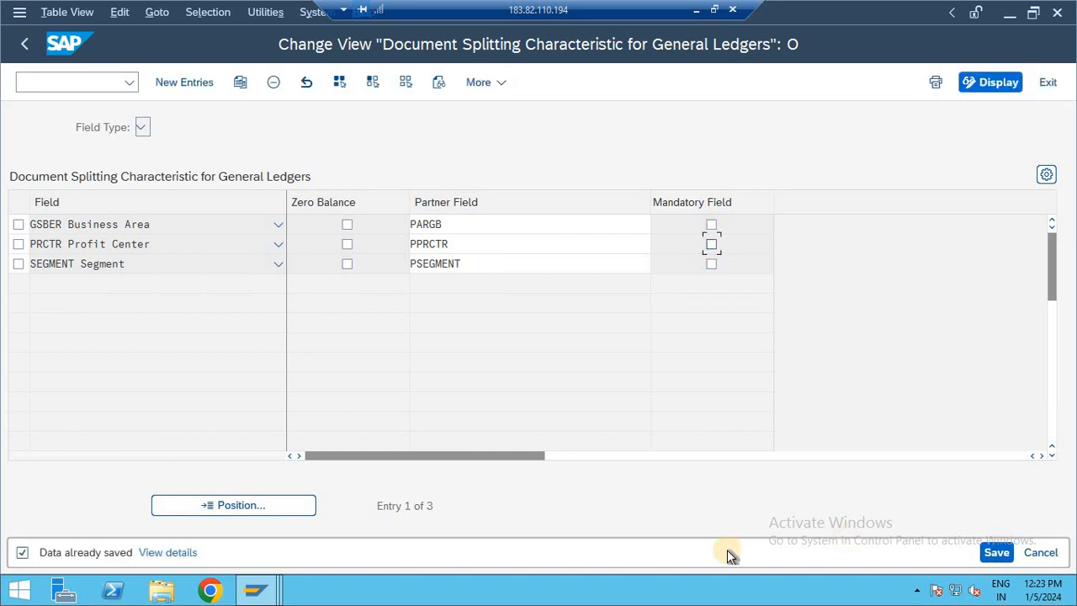
key(F3)
key(F3)
key(F3)
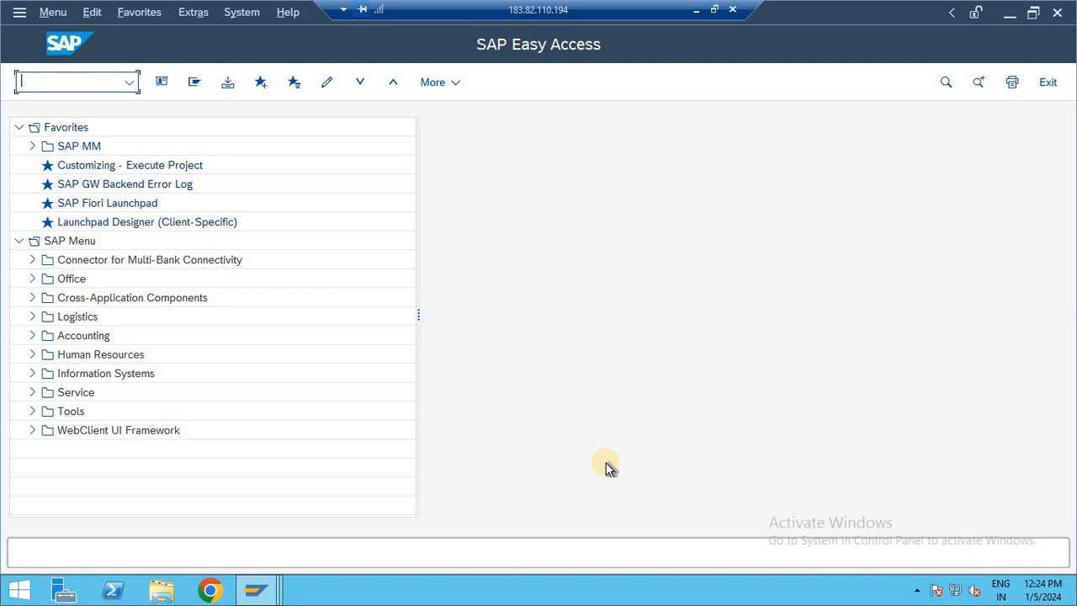
Open transaction OBA0 and start a new entry for G/L account tolerance groups
click(714, 10)
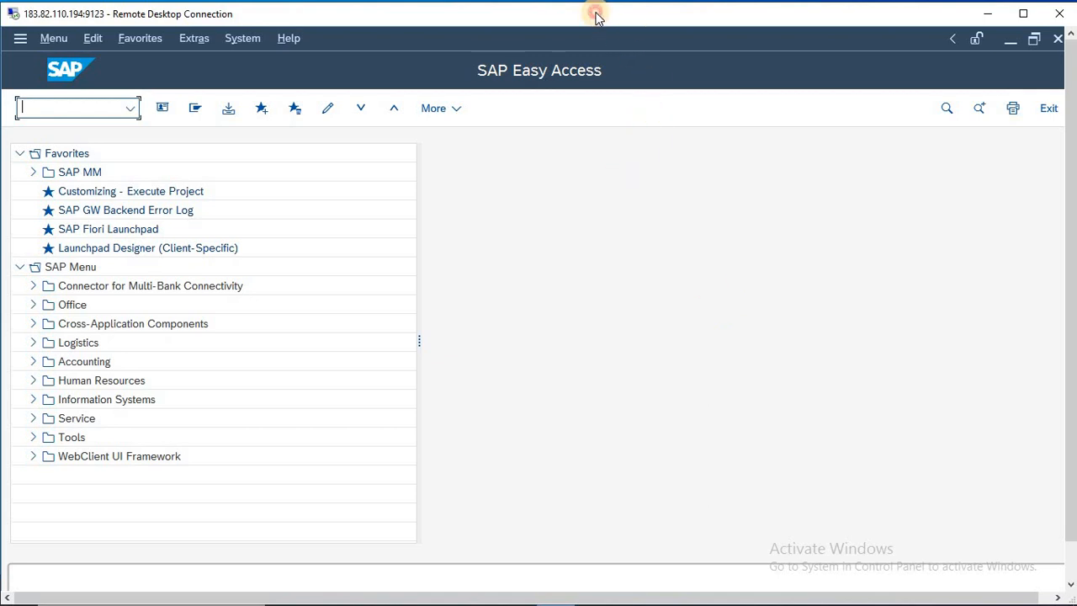
drag(596, 11, 631, 21)
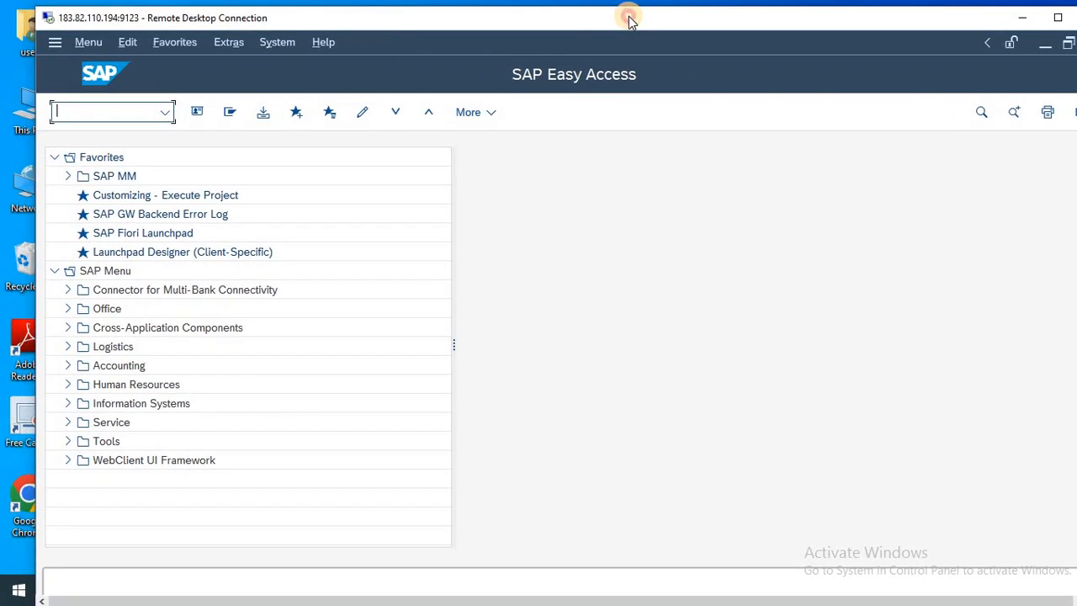
text(OBA0)
key(Return)
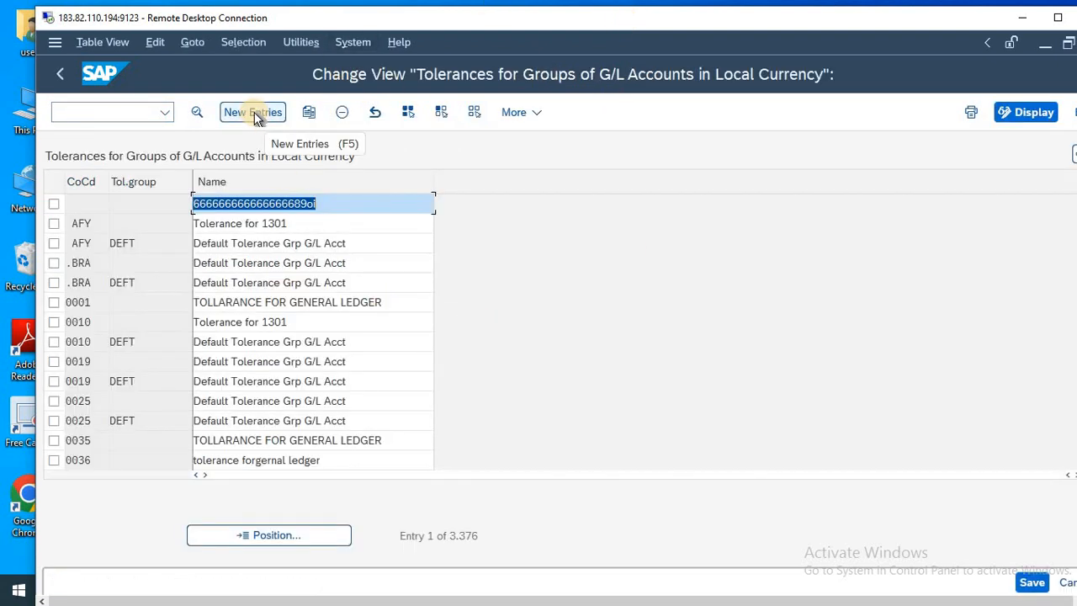
click(255, 116)
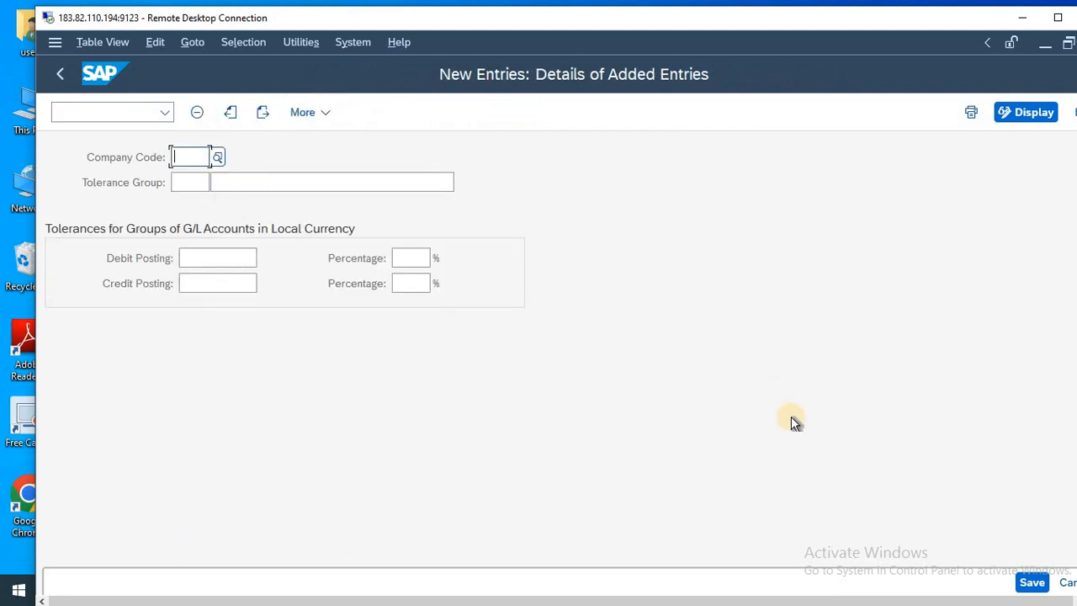
Enter company code NI24, leave the tolerance group key blank and name the group TOLERANCE GROUP FOR NI24
text(NI24)
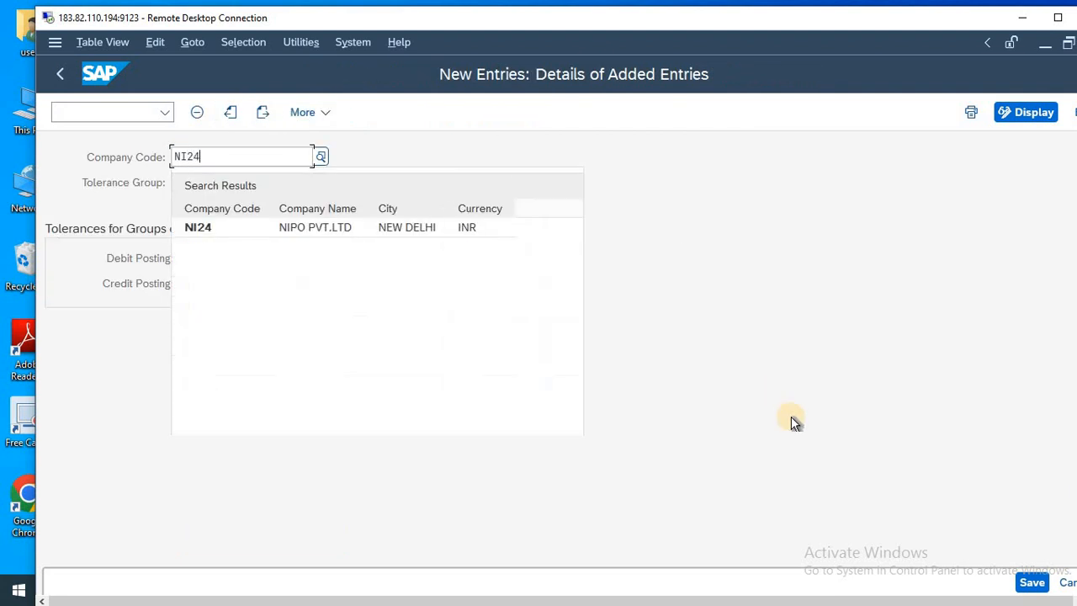
key(Tab)
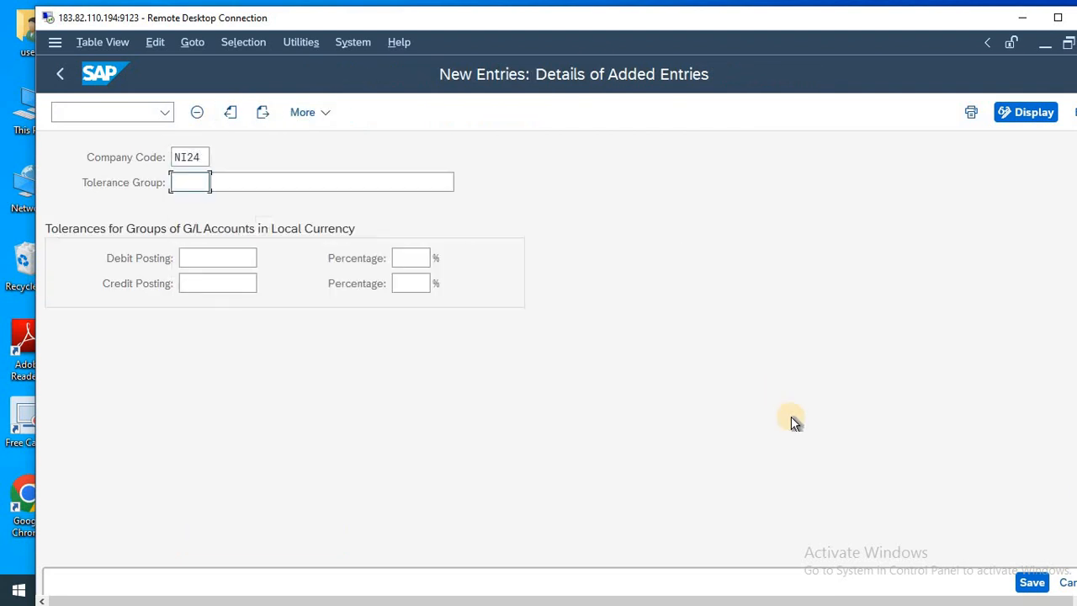
key(Tab)
text(TO)
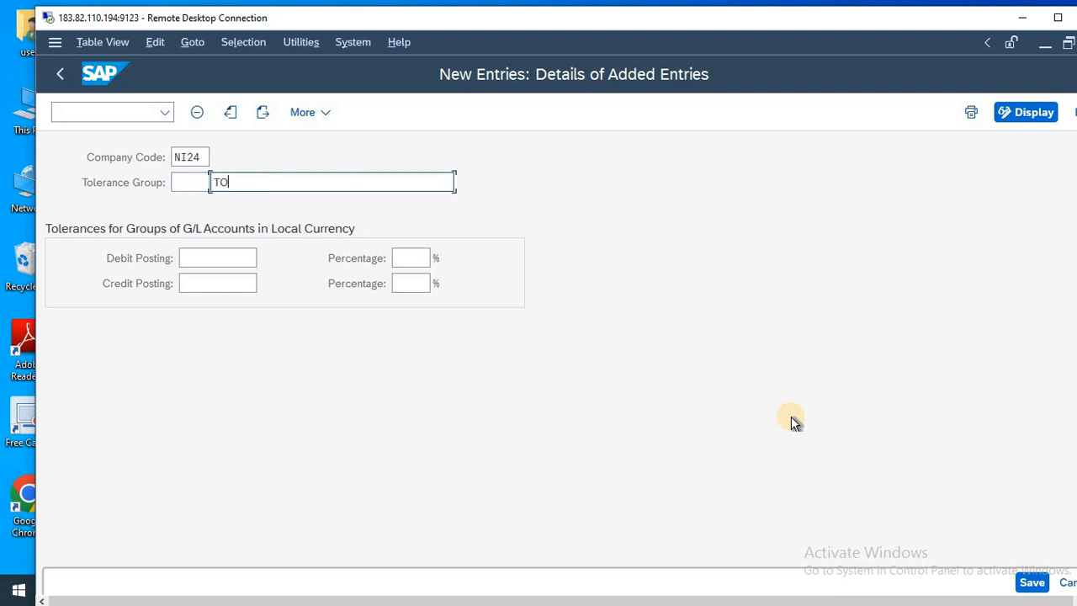
text(LERANCE GROUP FOR NI)
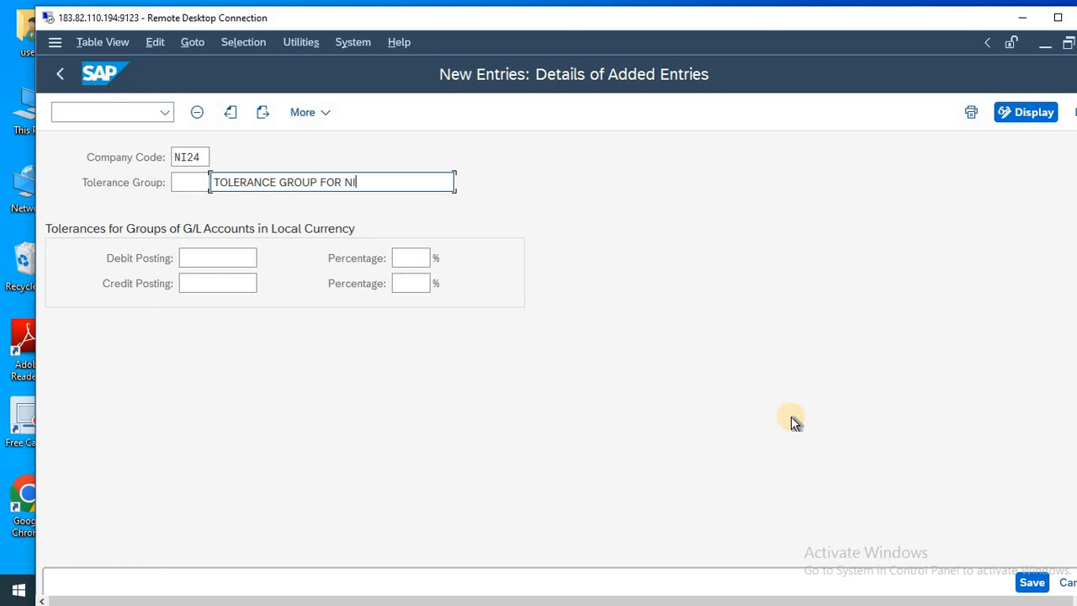
text(24)
key(Tab)
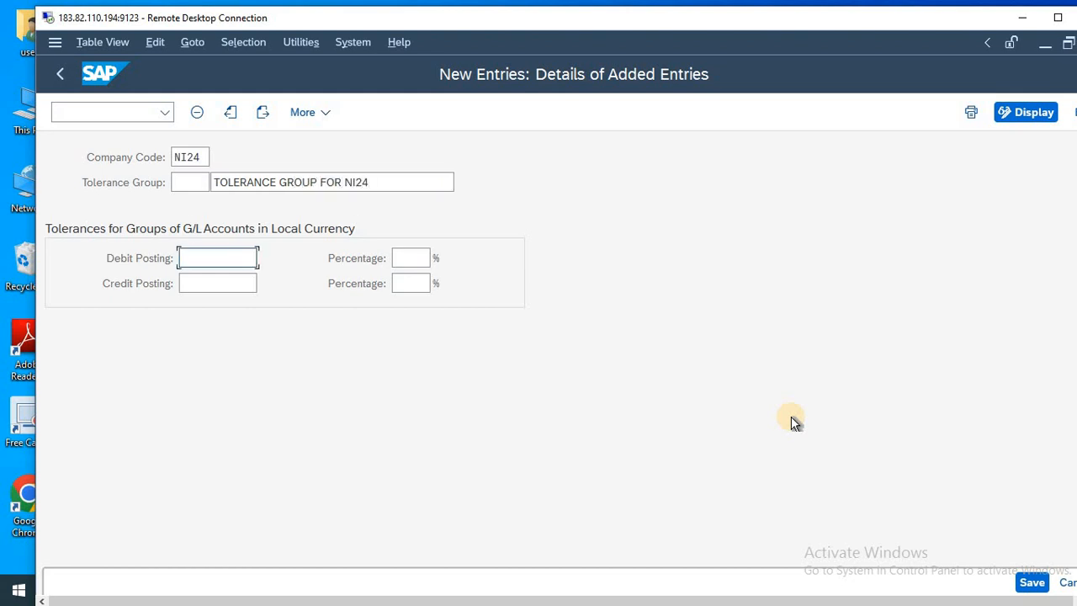
Set both the debit and credit posting tolerances to 100 with 10 percent and validate the entry
text(1100)
key(Tab)
key(Tab)
text(10)
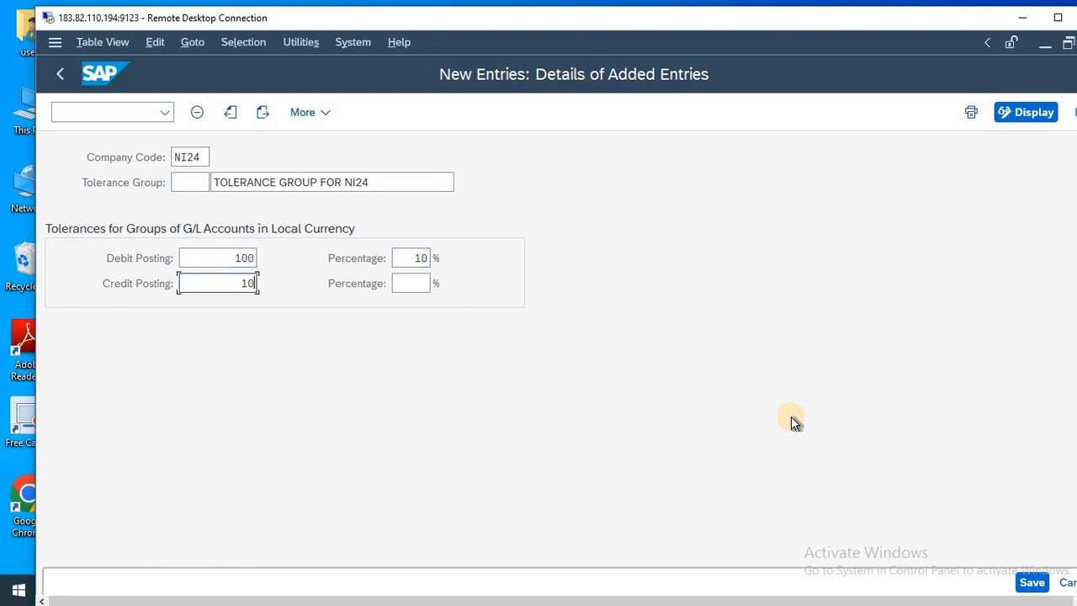
text(0)
key(Tab)
text(10)
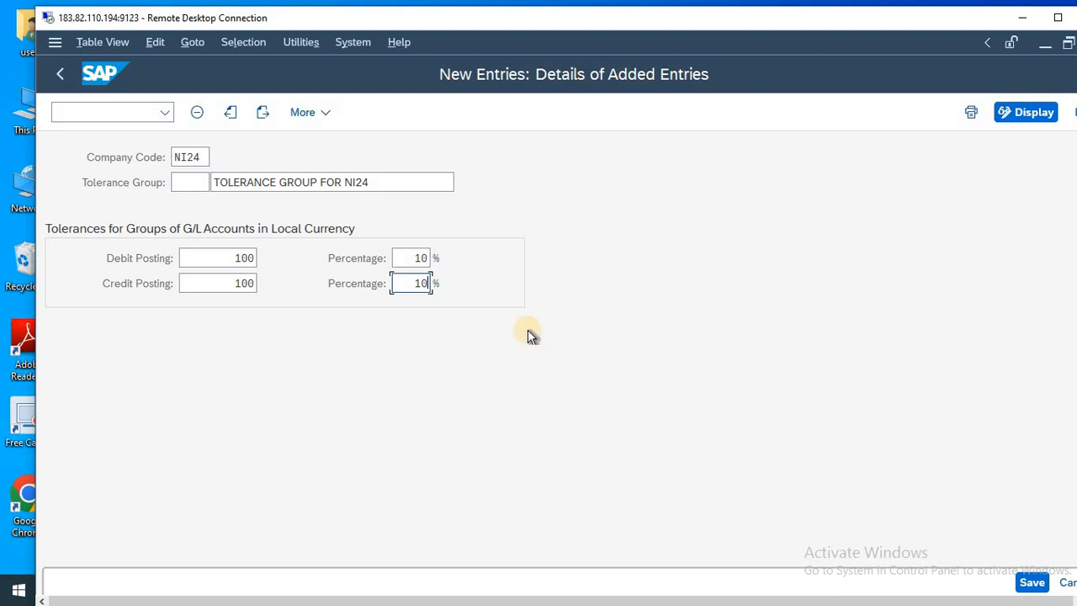
drag(221, 256, 286, 270)
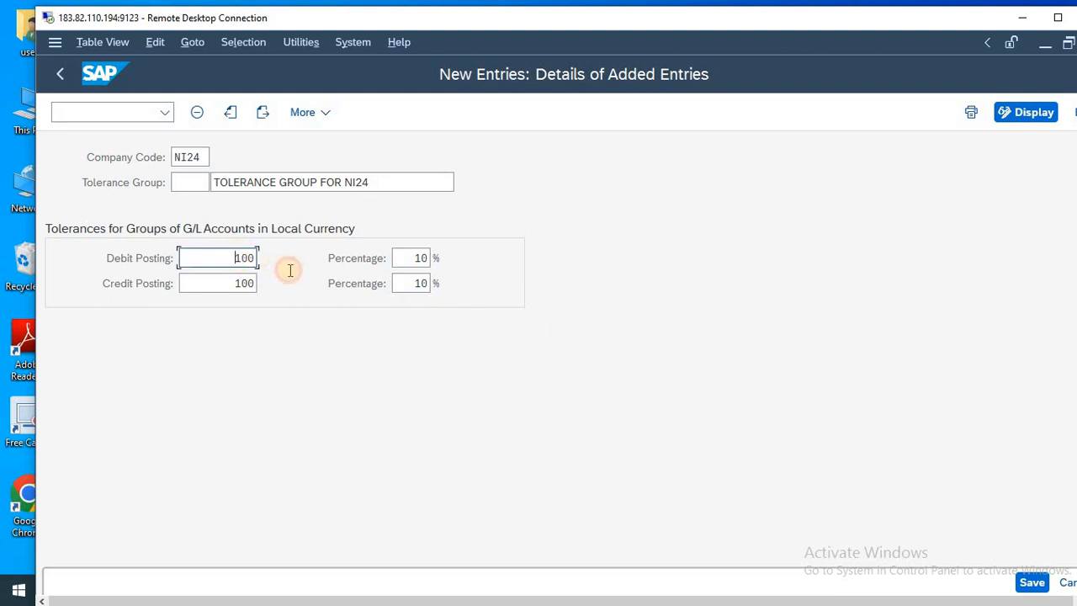
drag(222, 279, 288, 299)
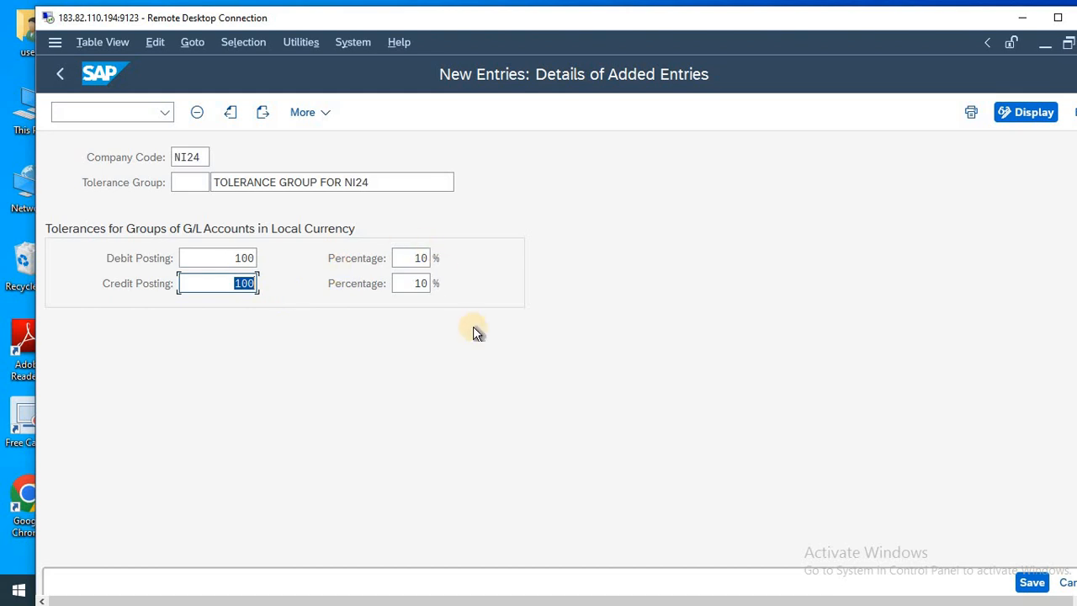
key(Return)
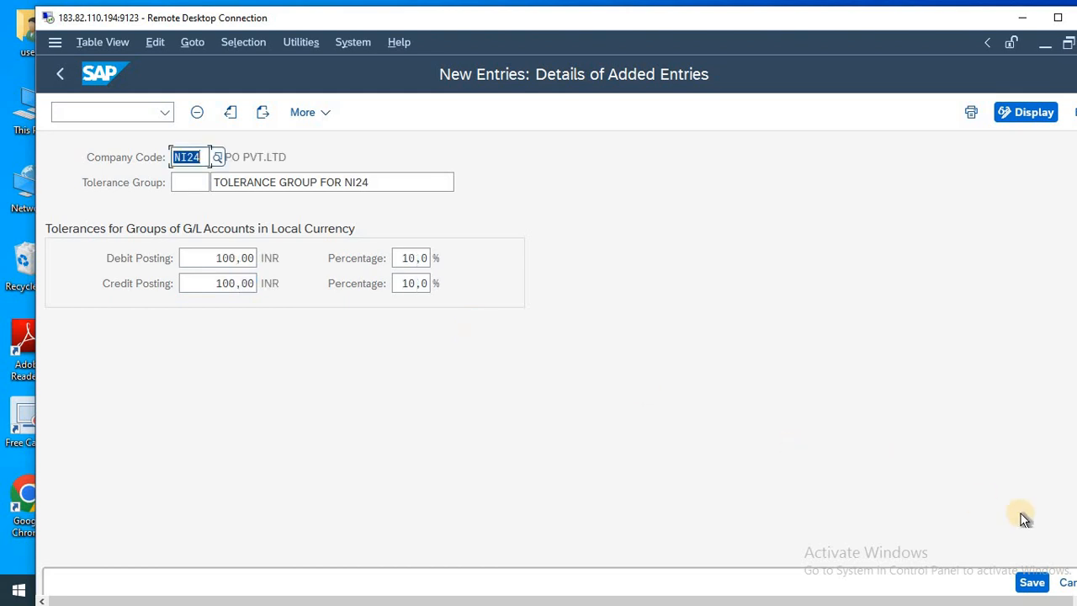
Save the G/L tolerance group under the proposed customizing request and go back to the SAP Easy Access screen
click(1025, 586)
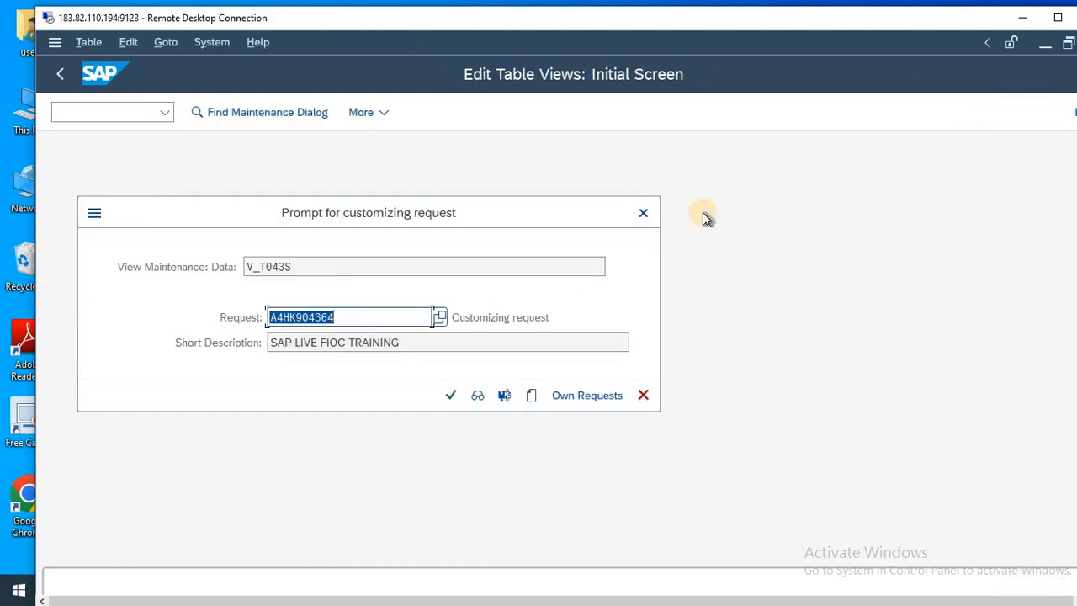
click(443, 397)
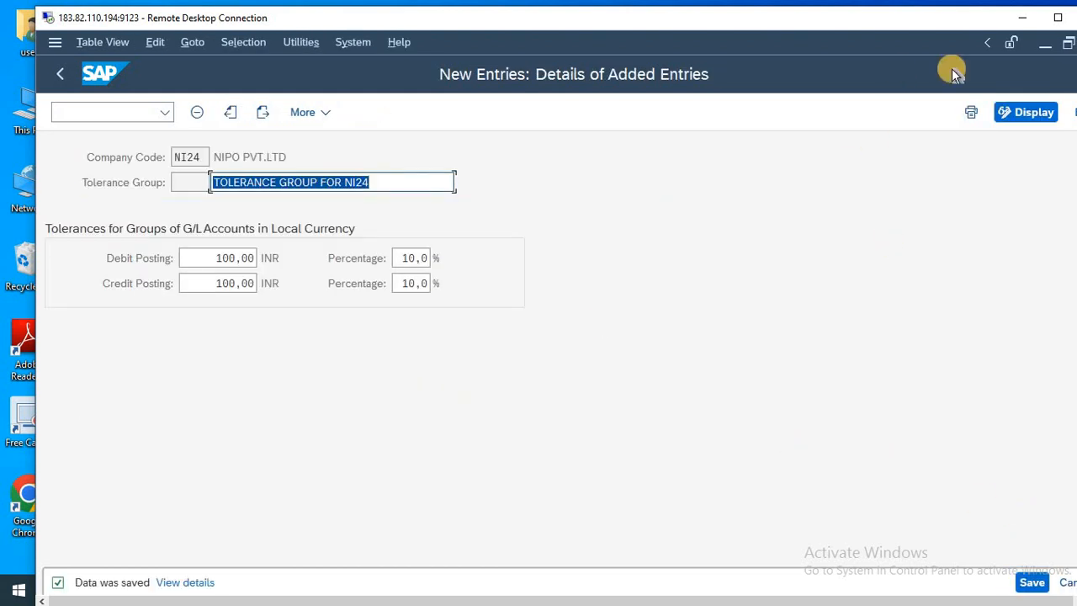
click(1057, 19)
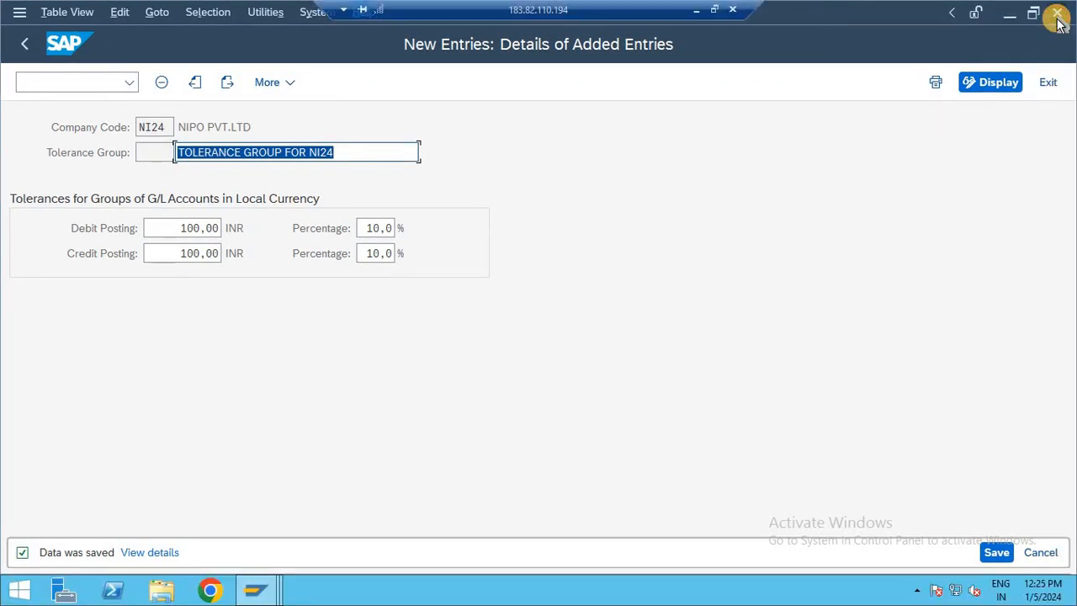
click(367, 152)
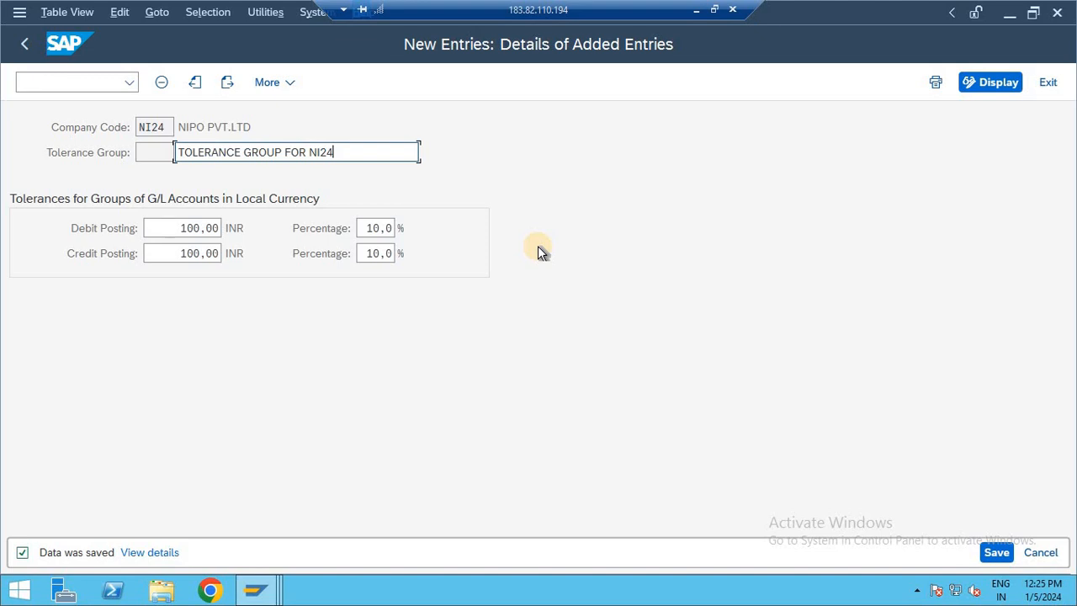
key(F3)
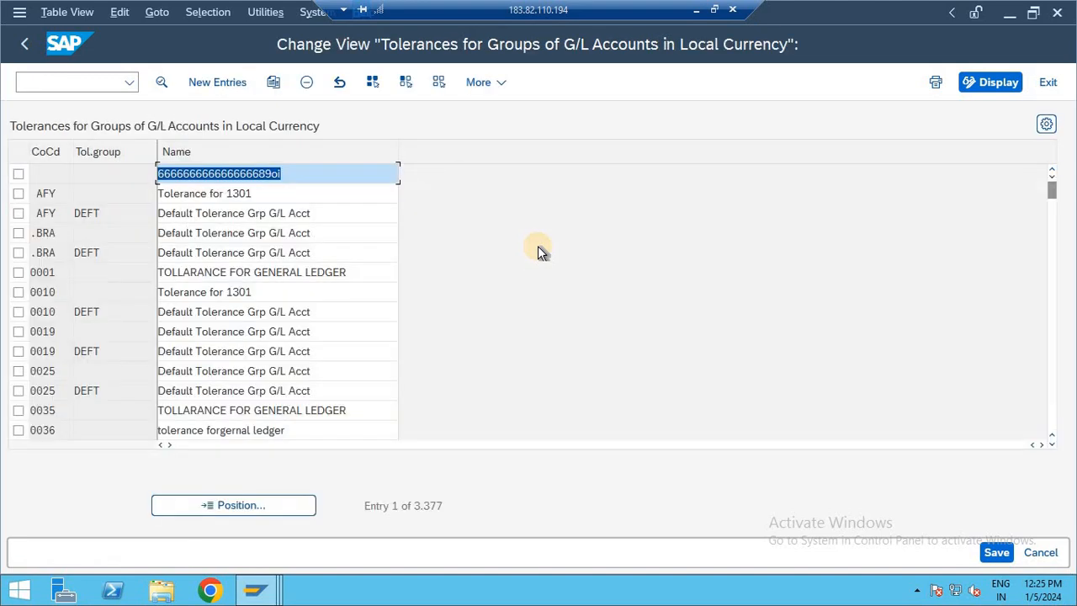
key(F3)
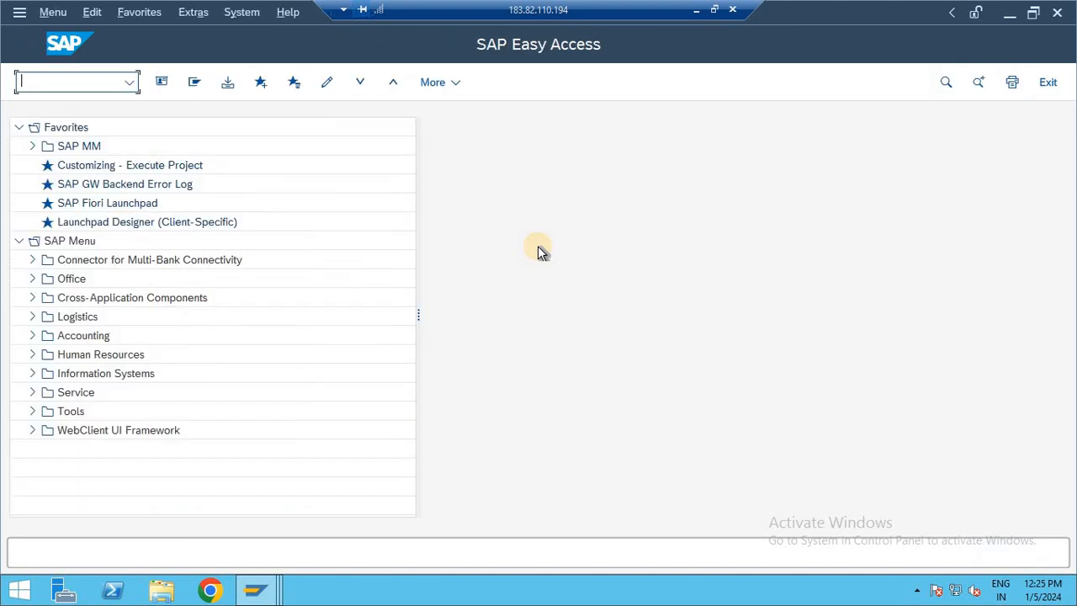
Open transaction OBA4 and start a new user tolerance group entry with a blank group for company code NI24
text(OBA4)
key(Return)
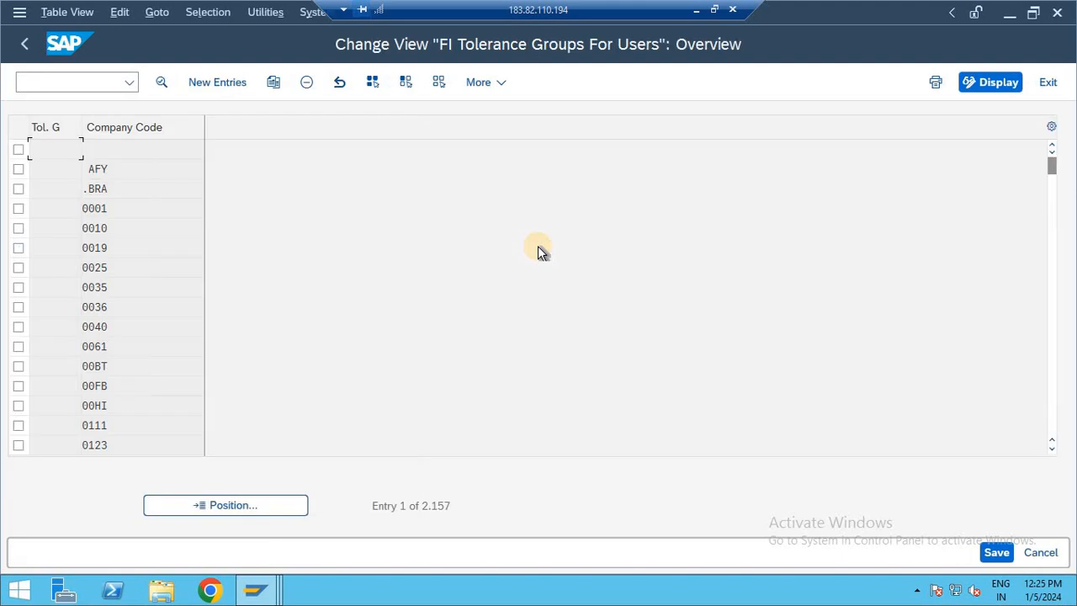
click(209, 82)
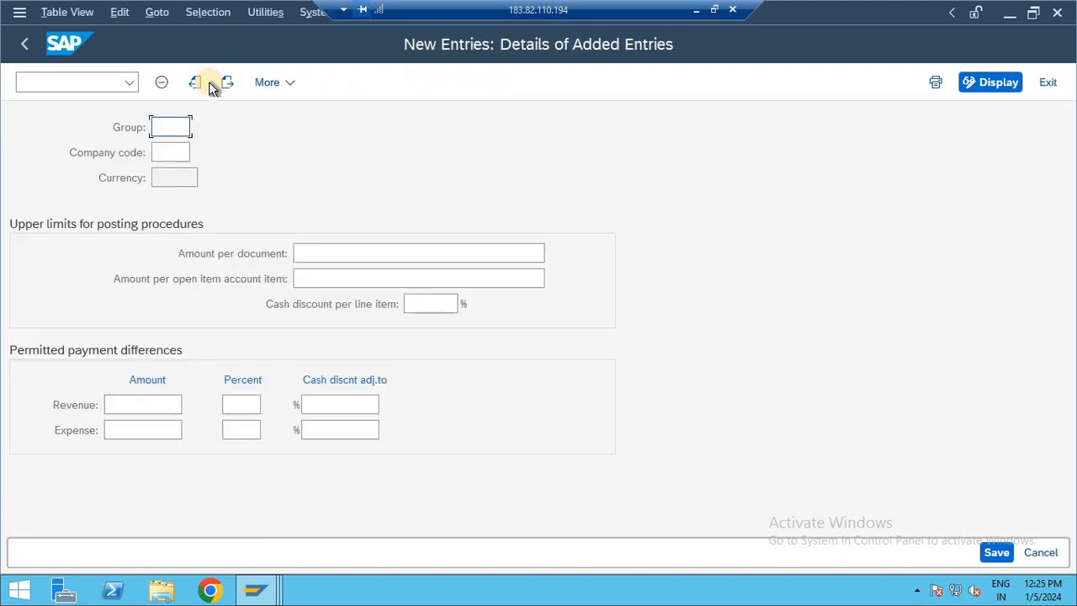
key(Tab)
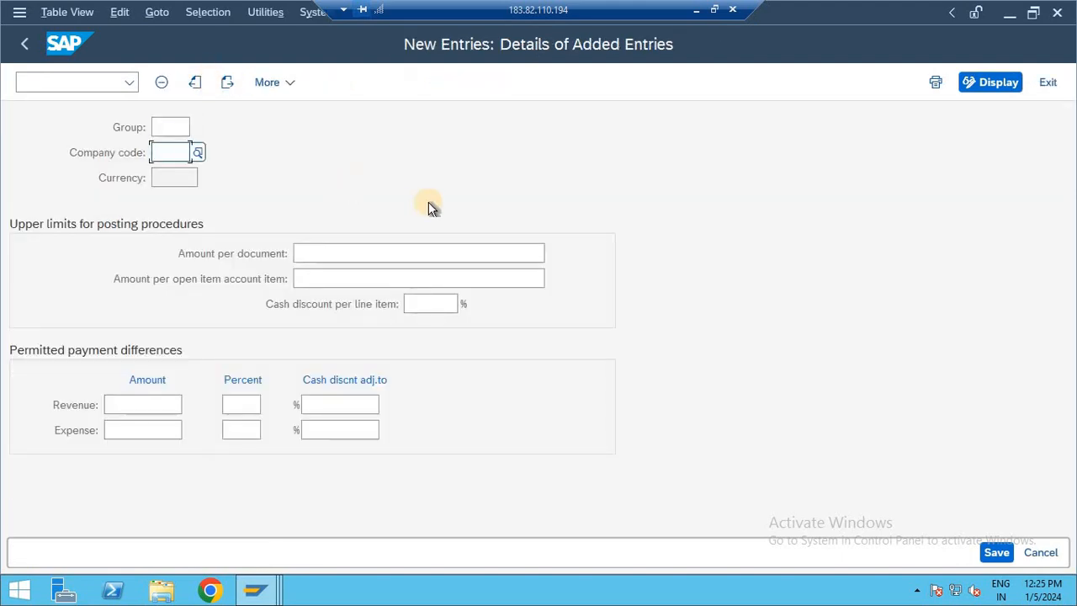
text(NI24)
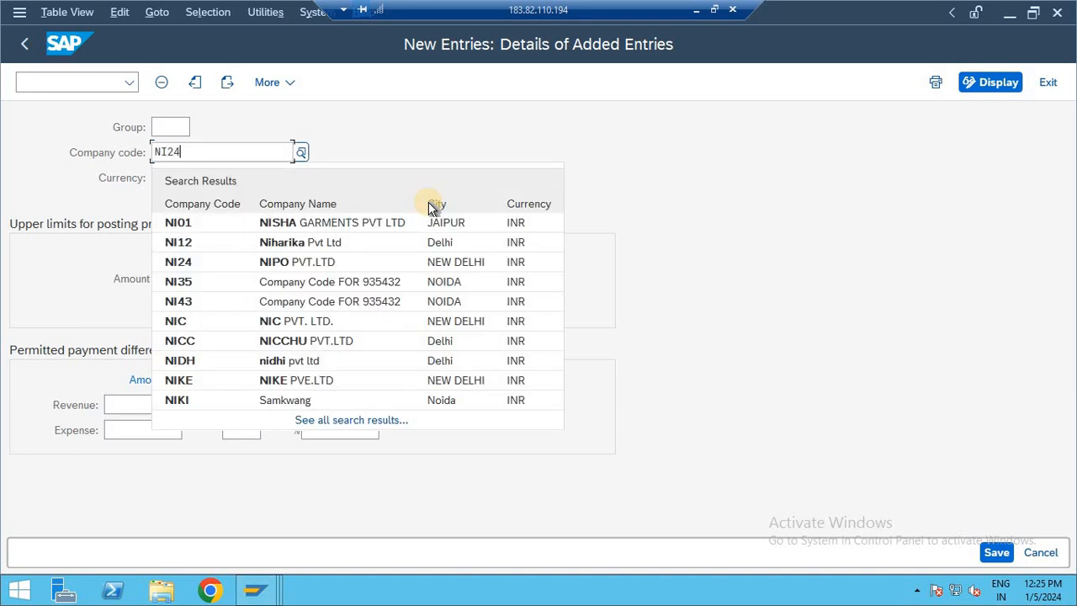
key(Tab)
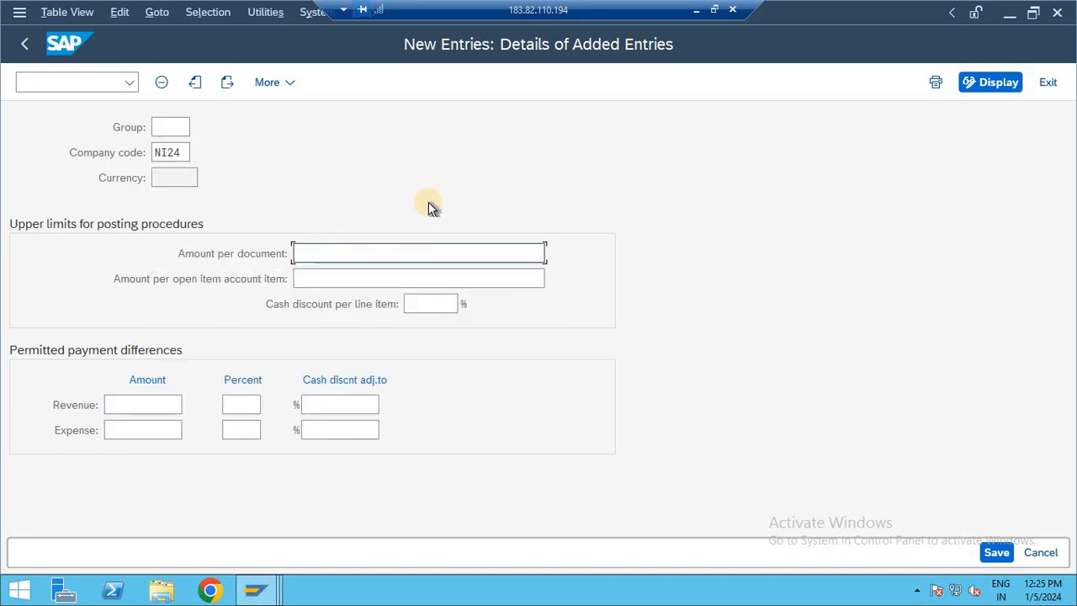
Set the upper posting limits to 1800000 per document, 50000 per open item account item and a 10% cash discount per line item
text(18000000)
key(BackSpace)
click(476, 280)
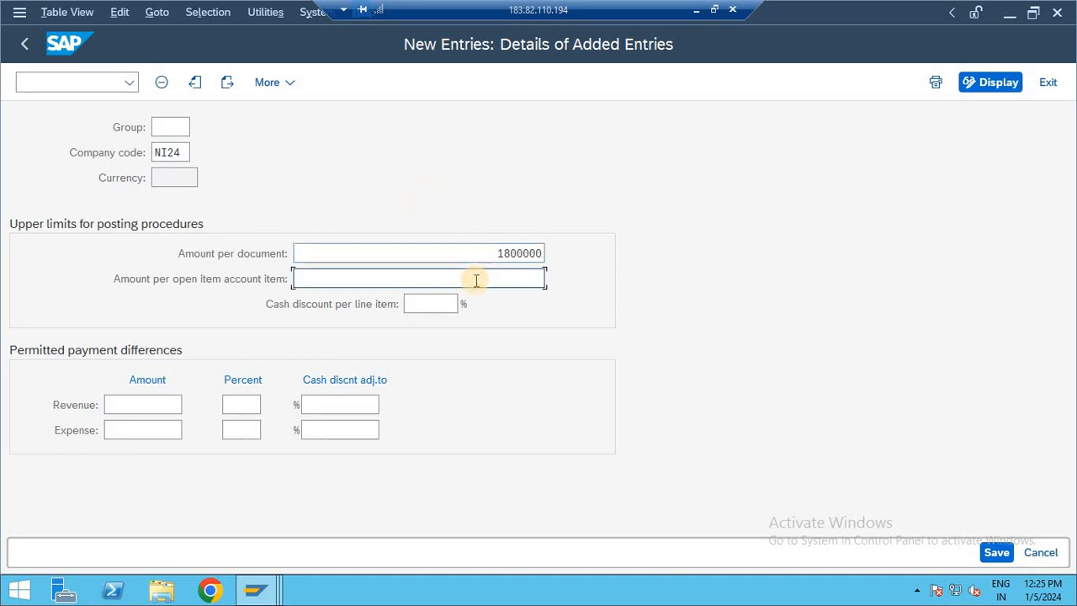
text(50000)
double_click(498, 254)
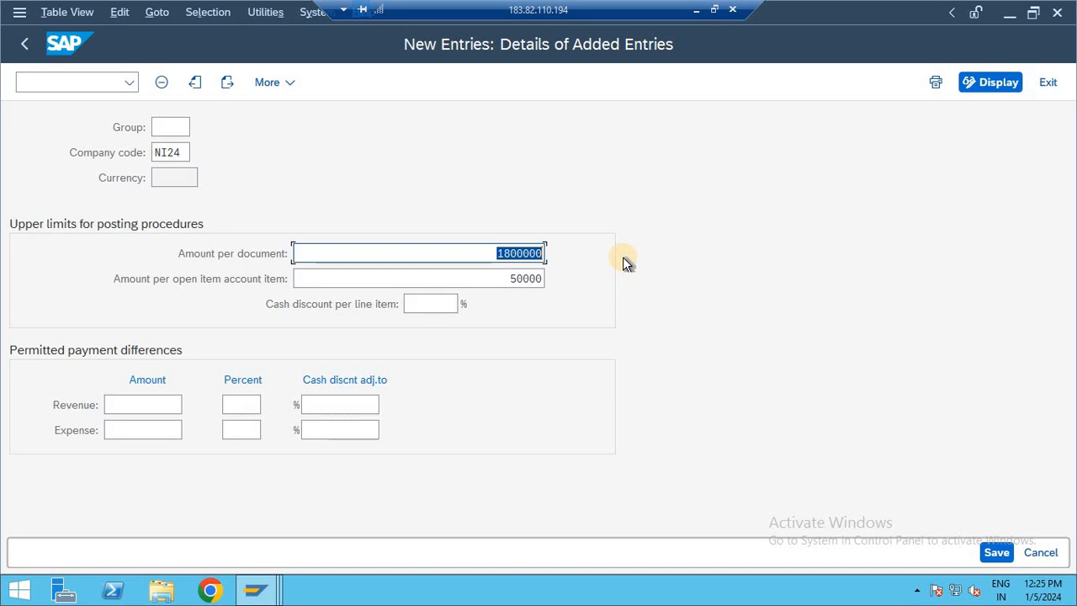
click(511, 279)
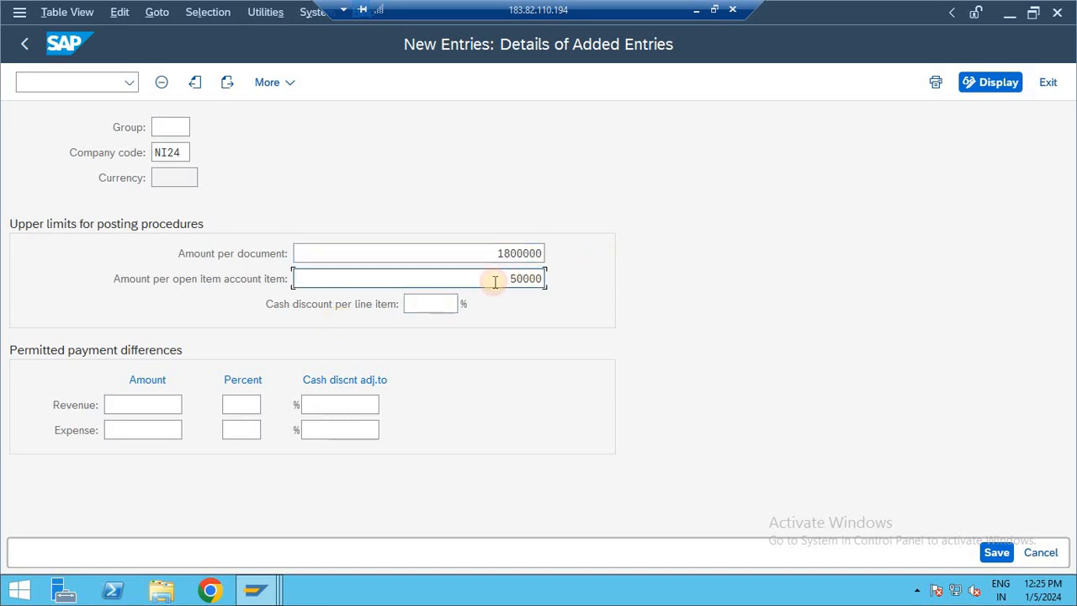
click(421, 306)
text(10)
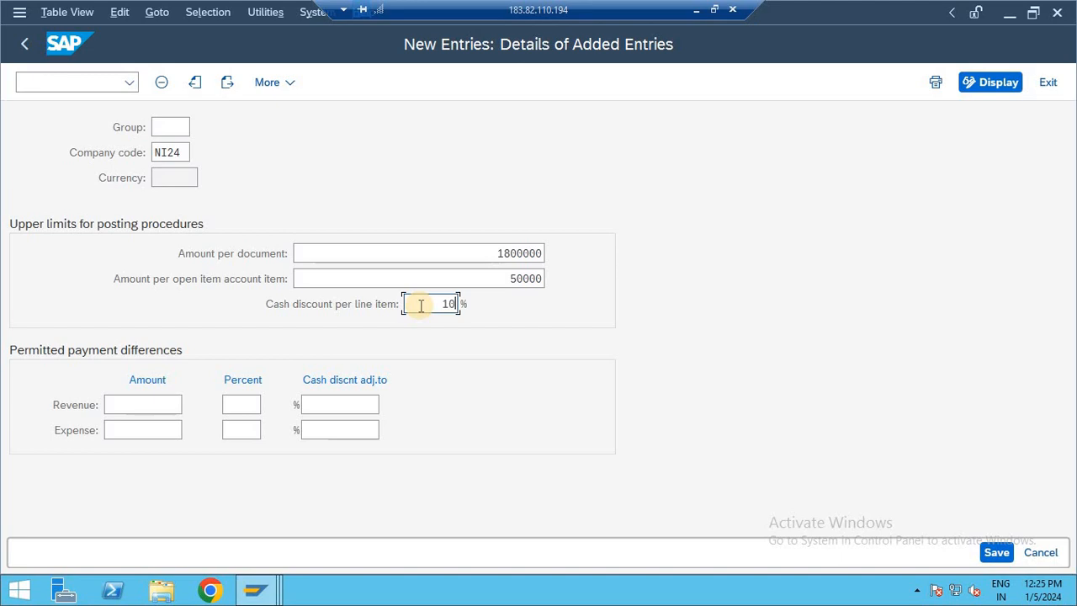
Set the permitted payment differences for both revenue and expense to amount 100, 10 percent and cash discount adjustment 10
key(Tab)
text(100)
key(Tab)
text(10)
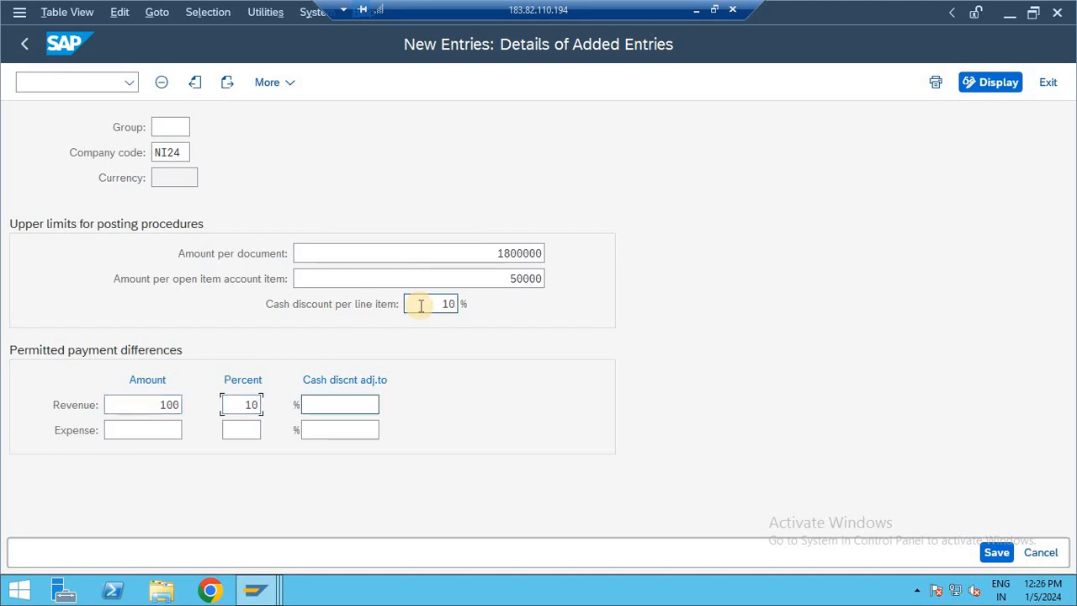
key(Tab)
text(10)
key(Tab)
text(100)
key(Tab)
text(10)
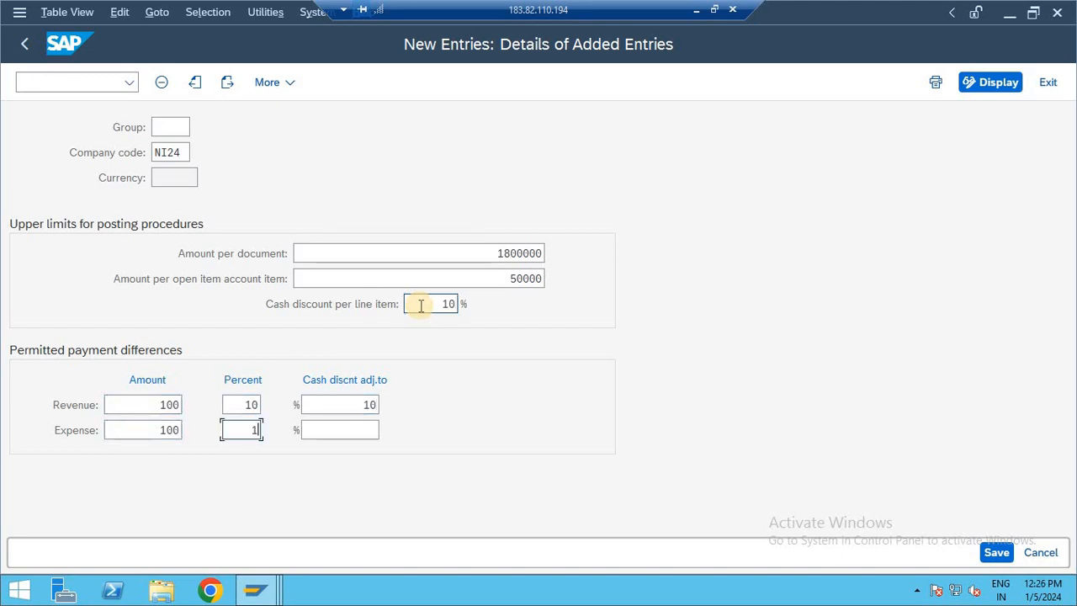
key(Tab)
text(10)
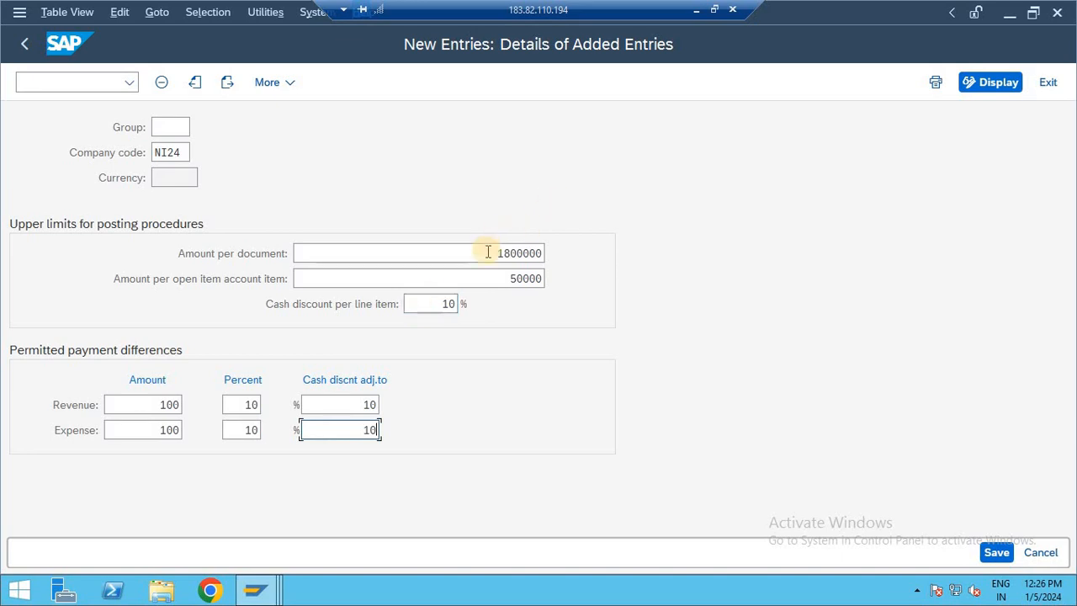
drag(480, 252, 577, 250)
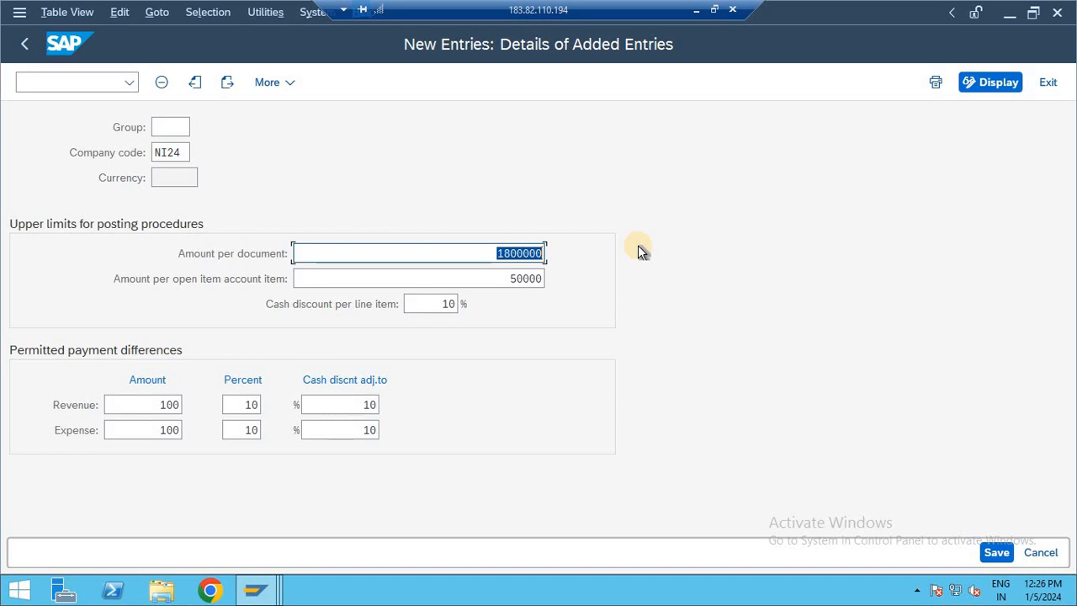
click(493, 252)
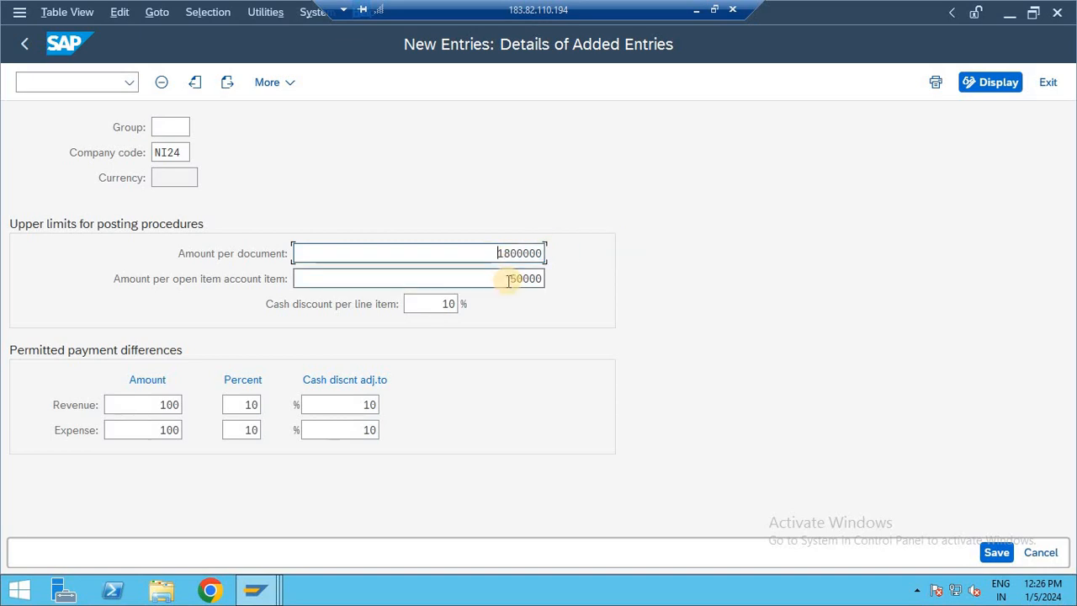
key(Tab)
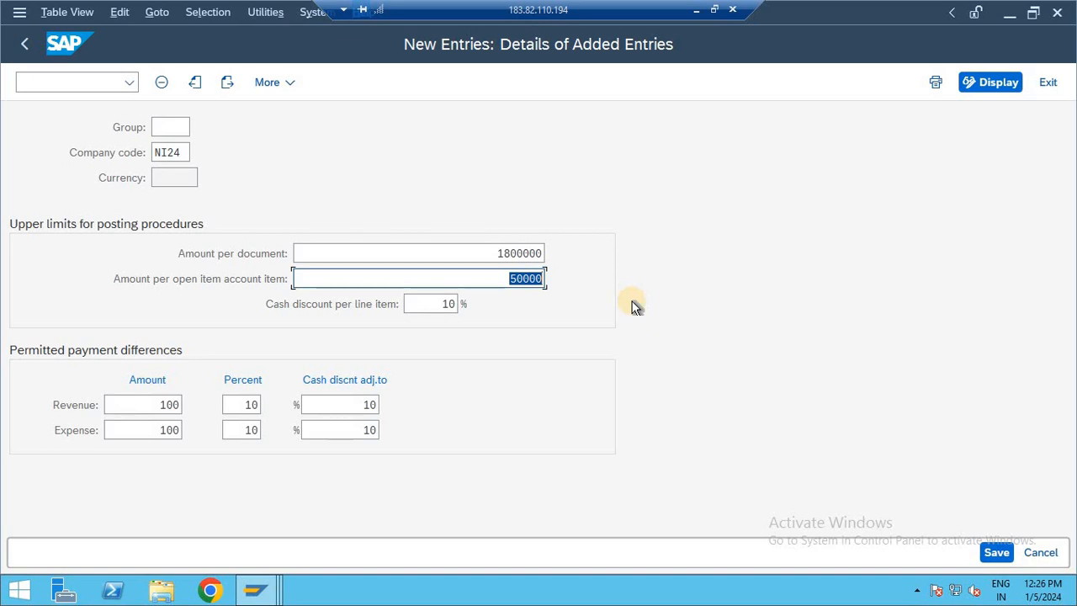
click(515, 252)
double_click(571, 259)
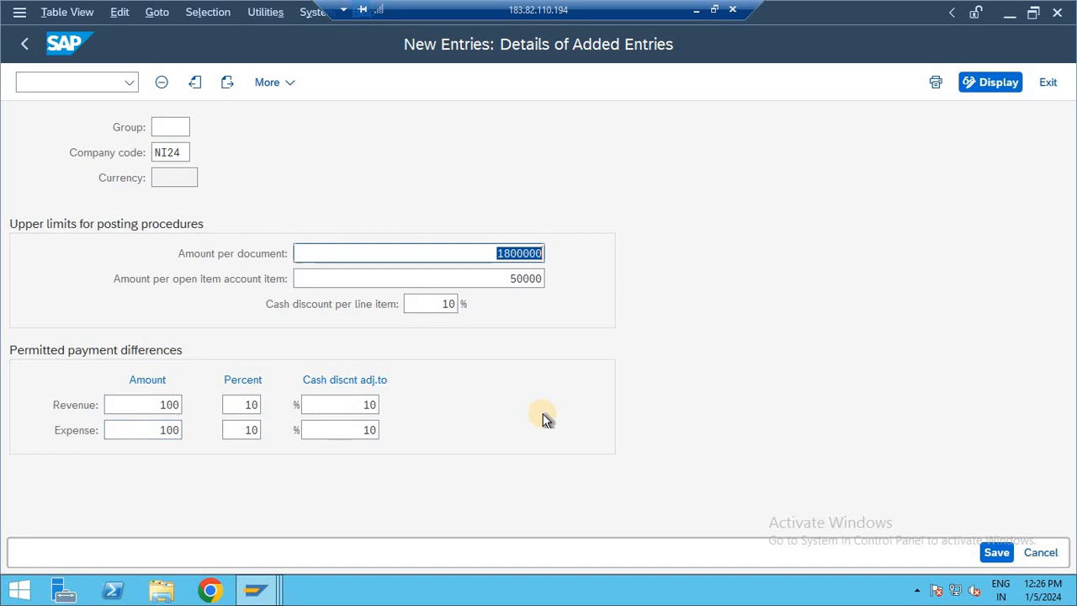
Validate and save the user tolerance group for NI24, and go back to the SAP Easy Access screen
key(Return)
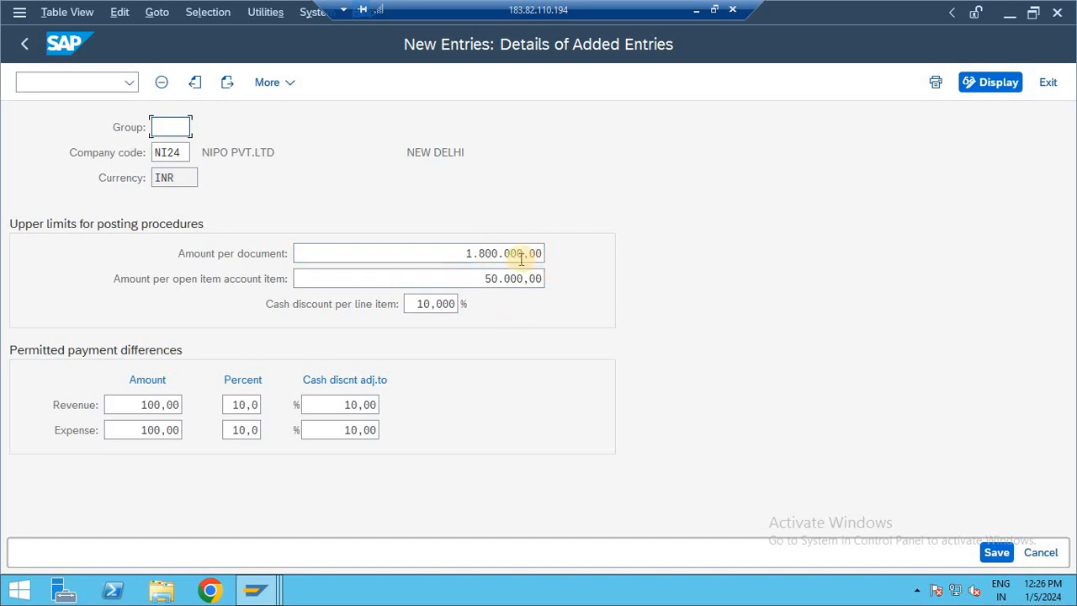
click(996, 551)
key(Return)
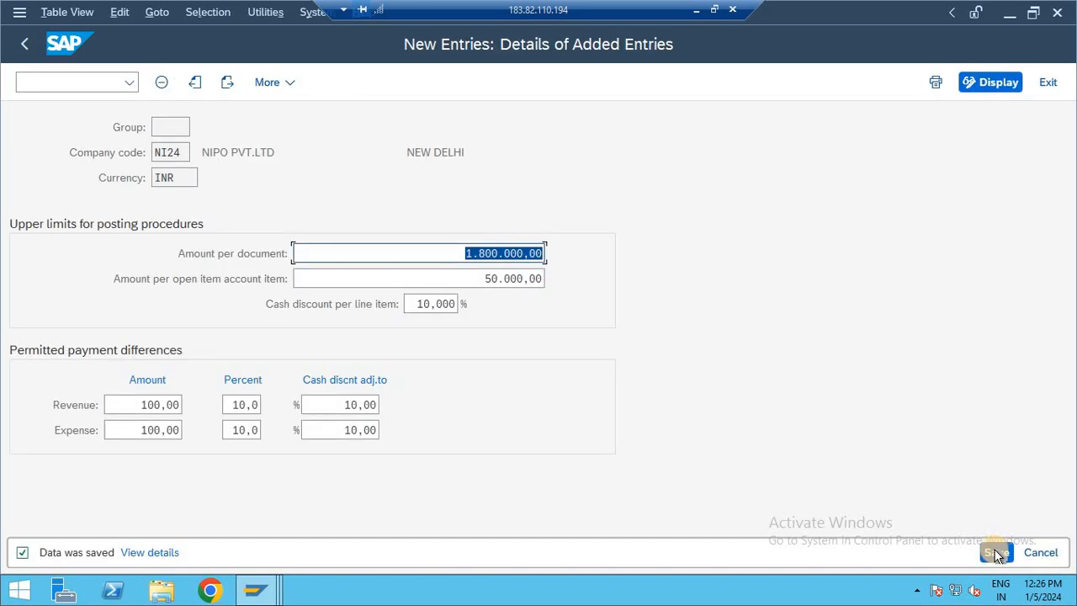
key(F3)
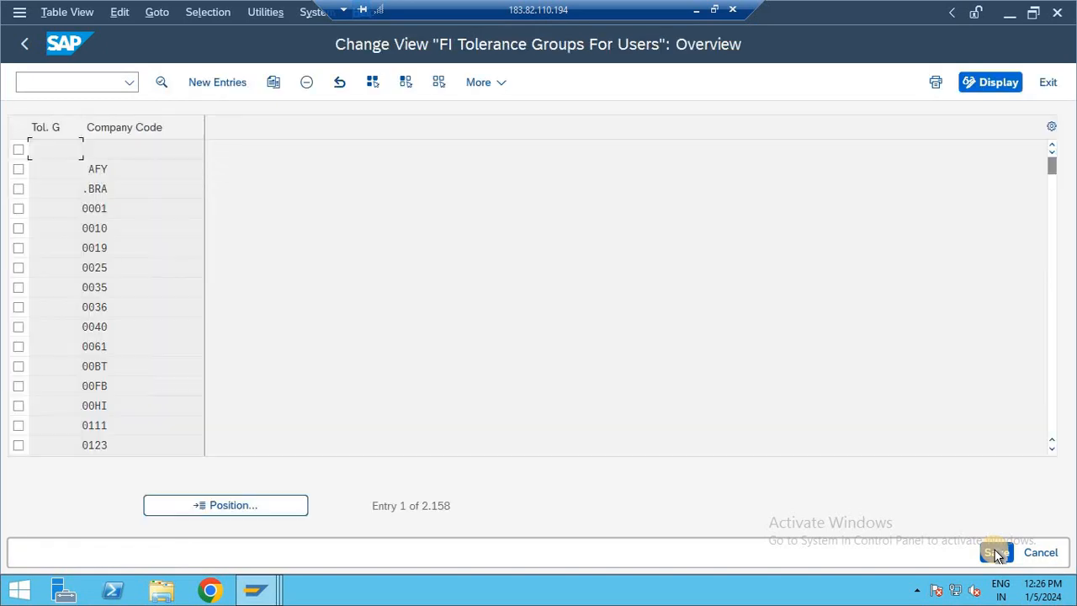
key(F3)
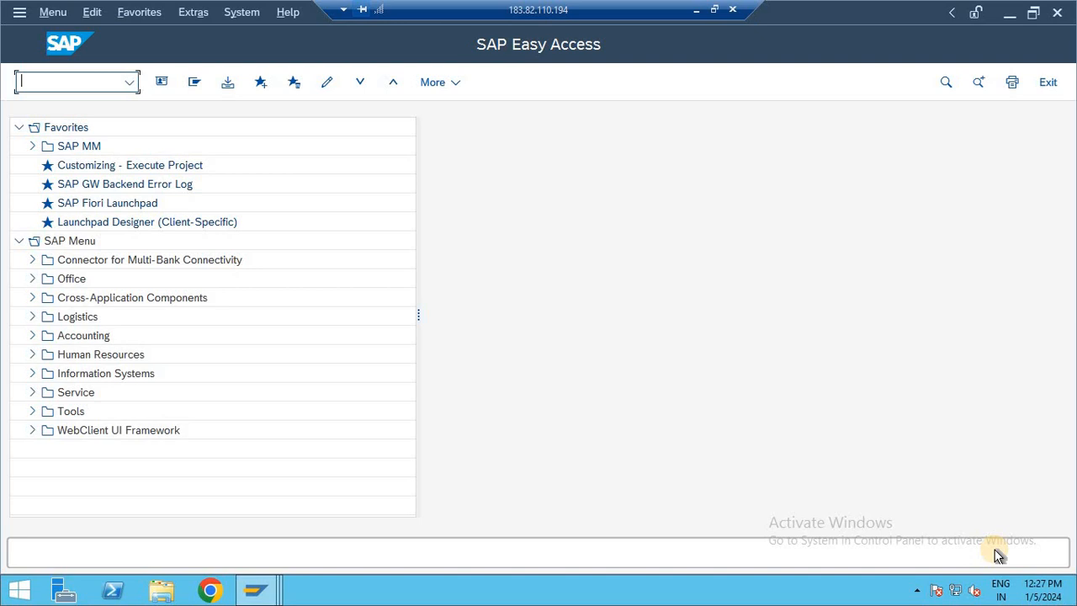
Open transaction FB50 for company code NI24 and set the document date to 05.01.2024
text(FB50)
key(Return)
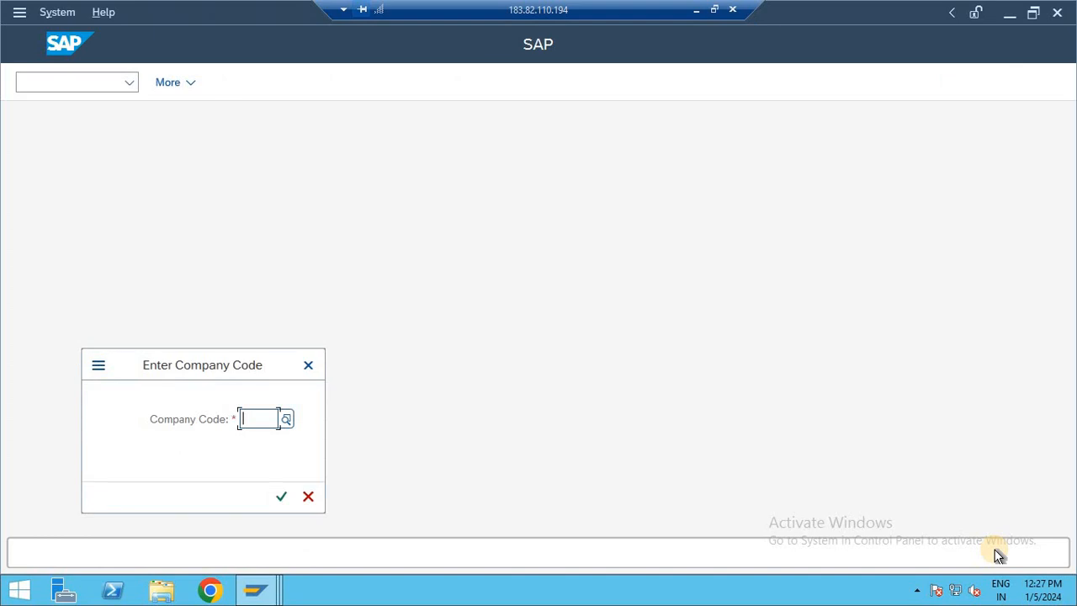
text(NI24)
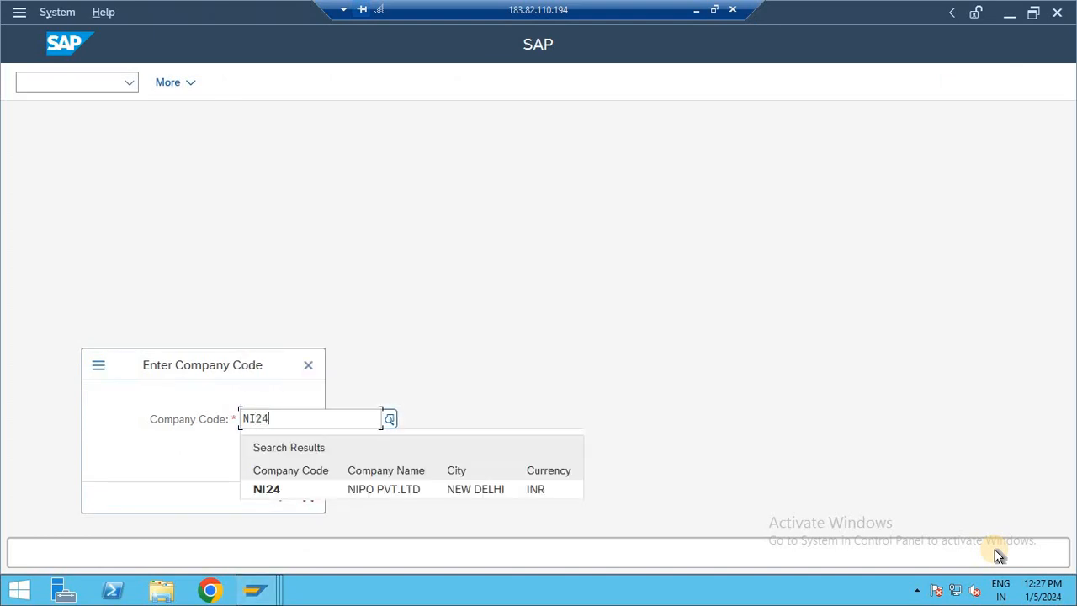
key(Return)
key(Return)
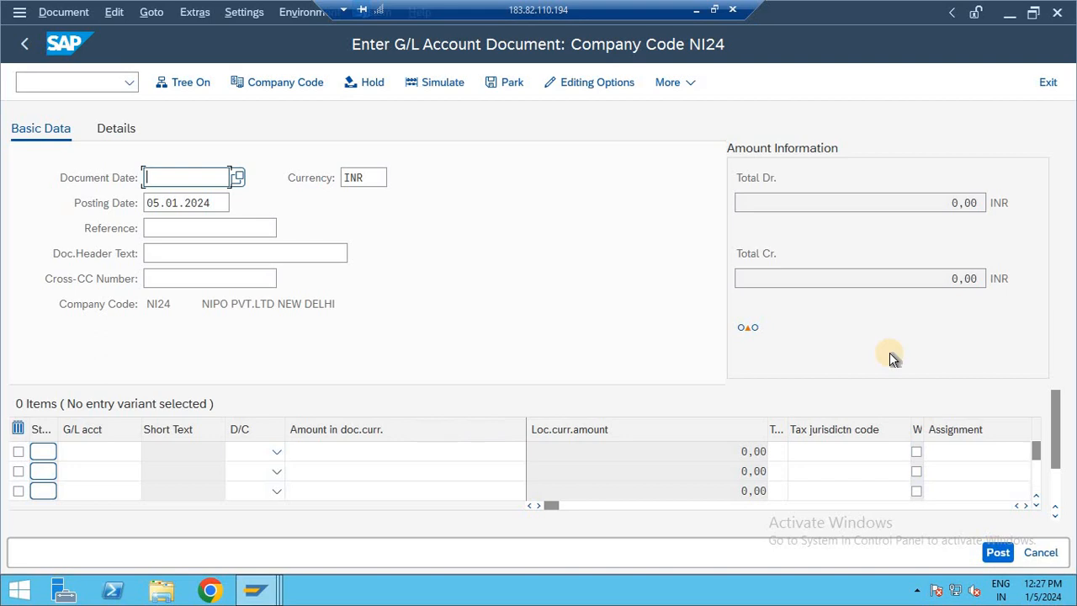
click(238, 181)
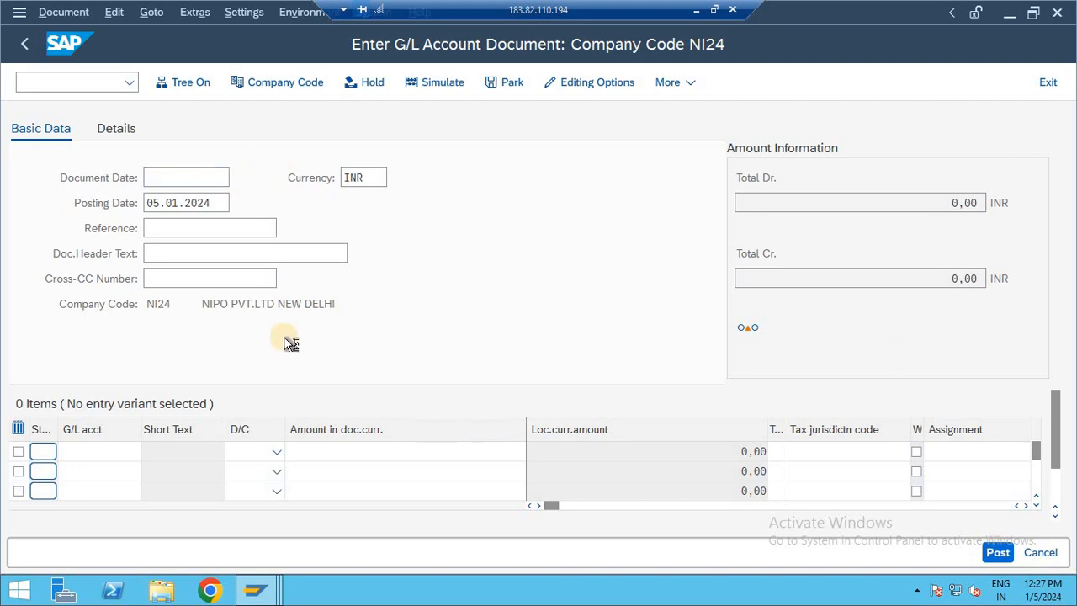
double_click(308, 370)
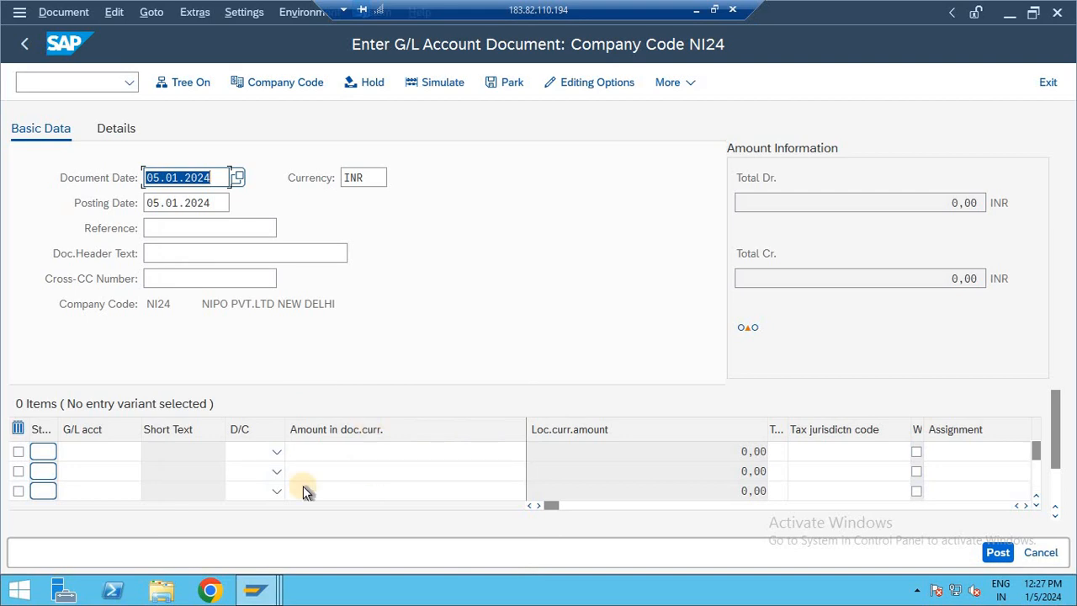
Make the first line item a debit of 4500 and the second line item a credit of 4500
click(258, 451)
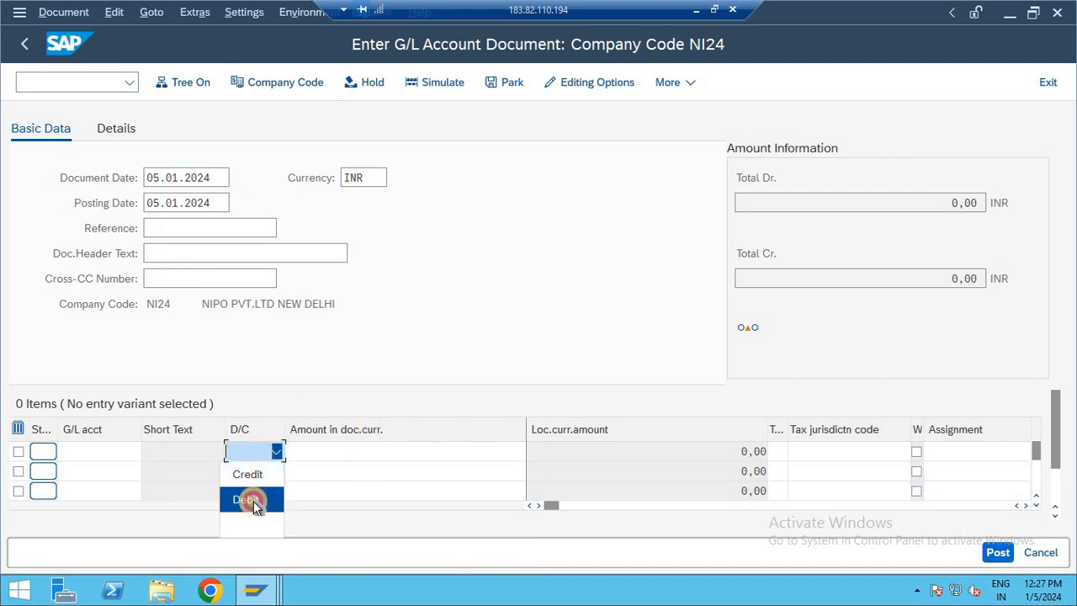
click(255, 502)
click(247, 471)
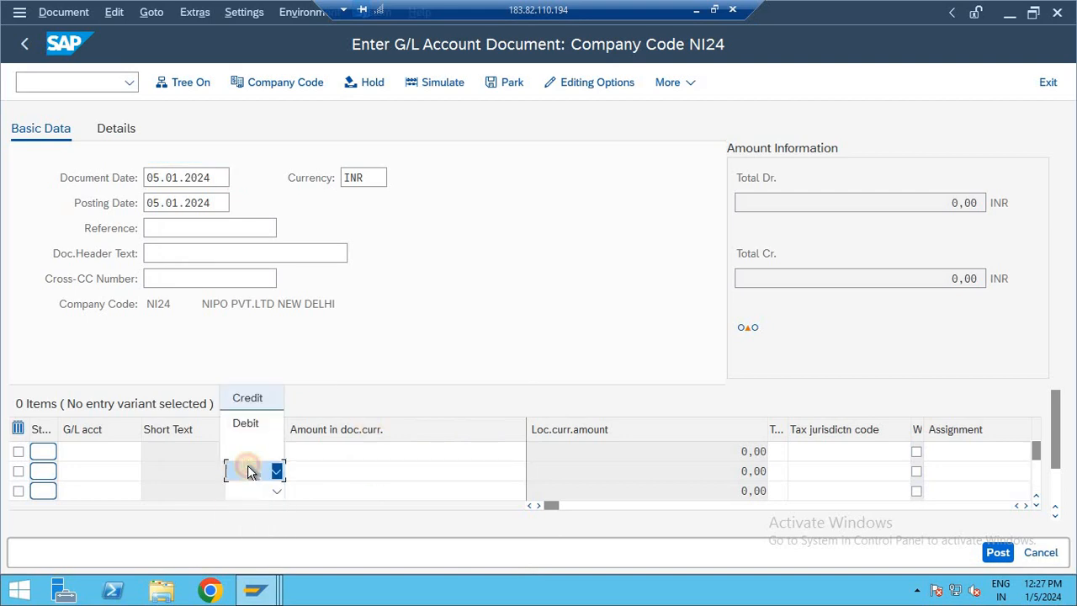
click(247, 399)
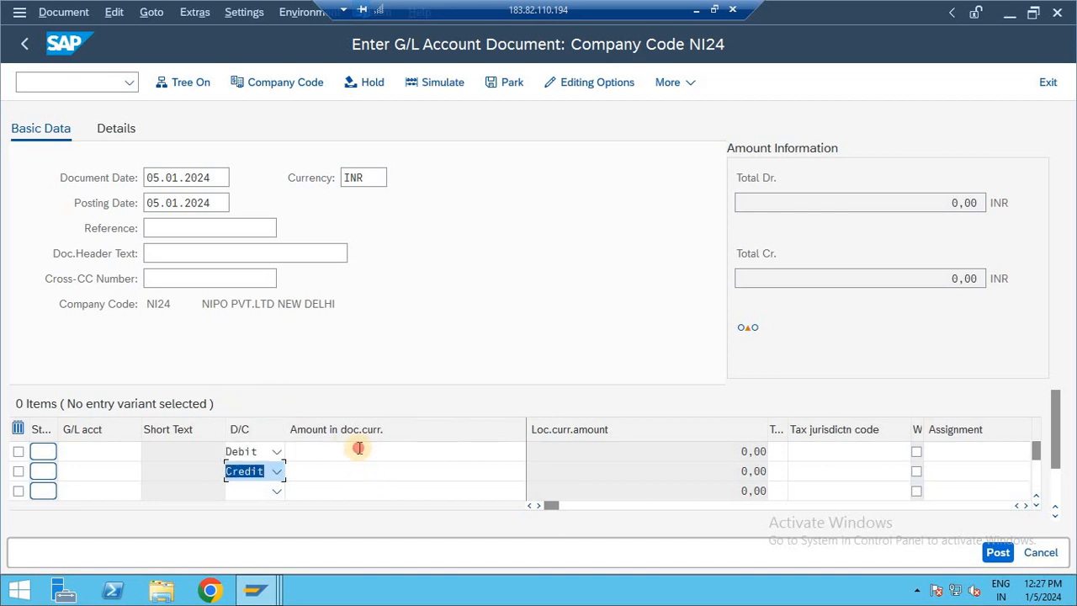
click(359, 448)
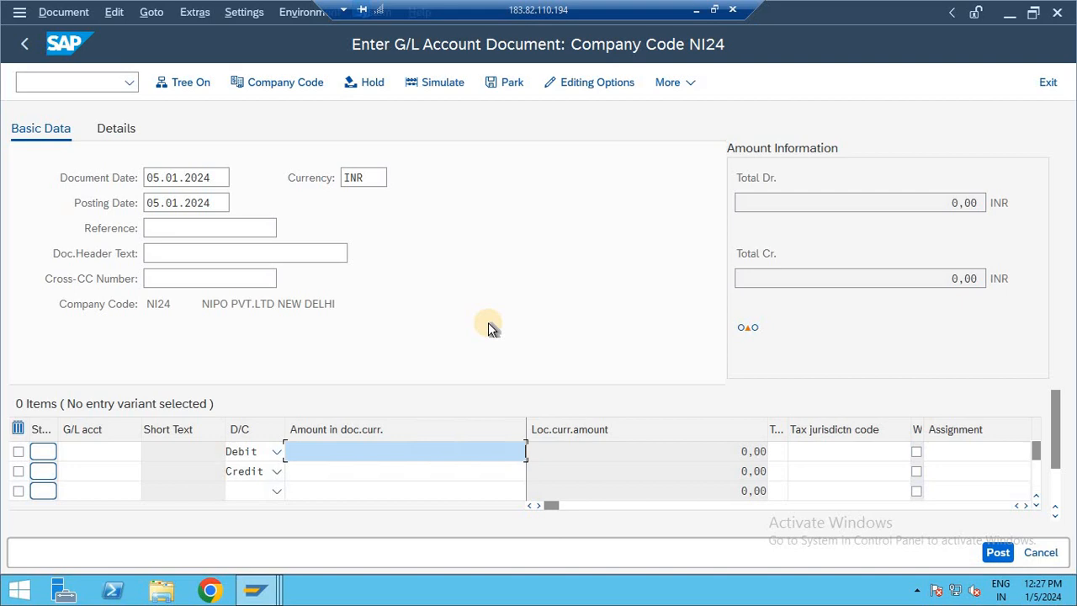
text(4500)
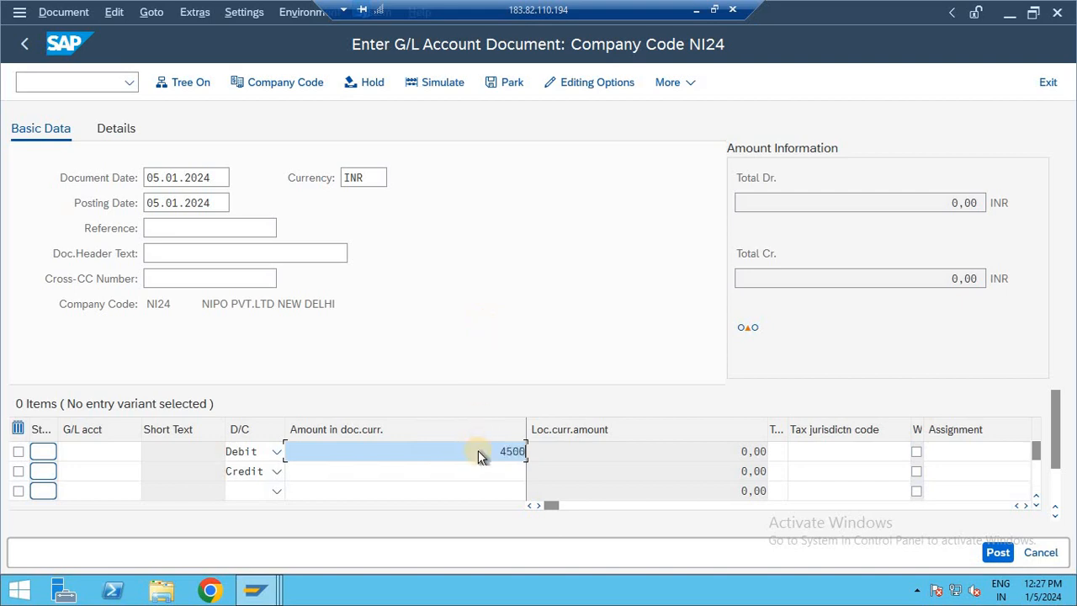
click(478, 474)
text(4500)
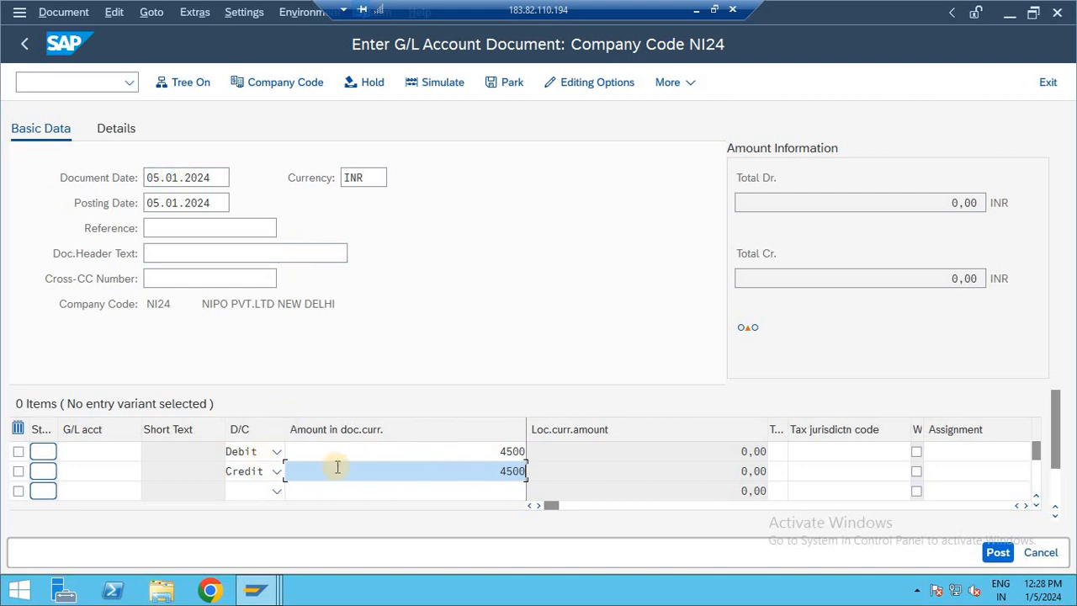
Look through the G/L accounts of chart NI24 and choose account 100 BUILDING A/C for the debit line
click(101, 449)
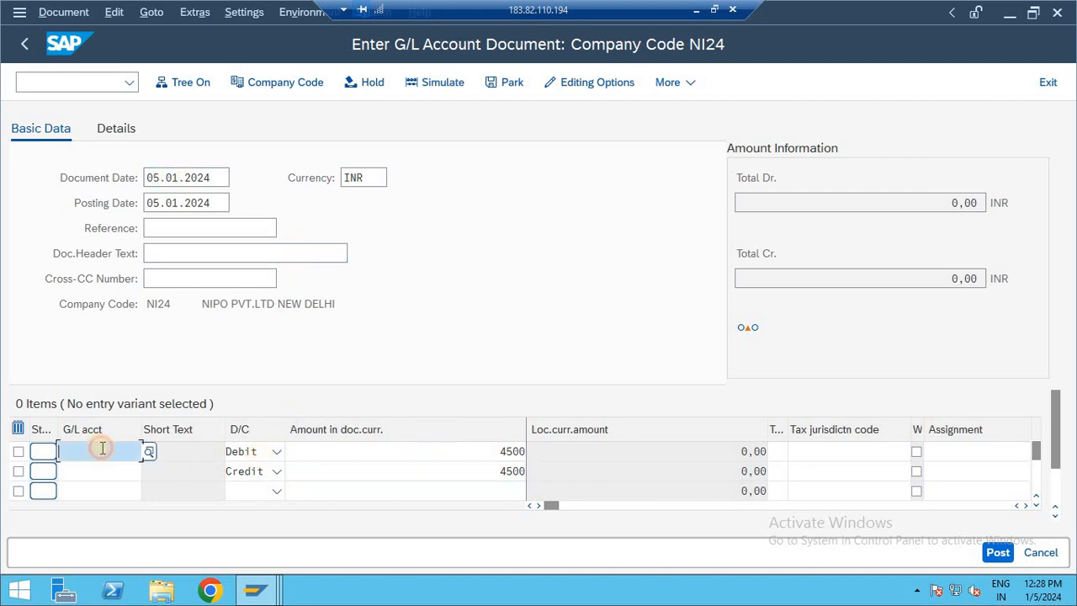
click(148, 452)
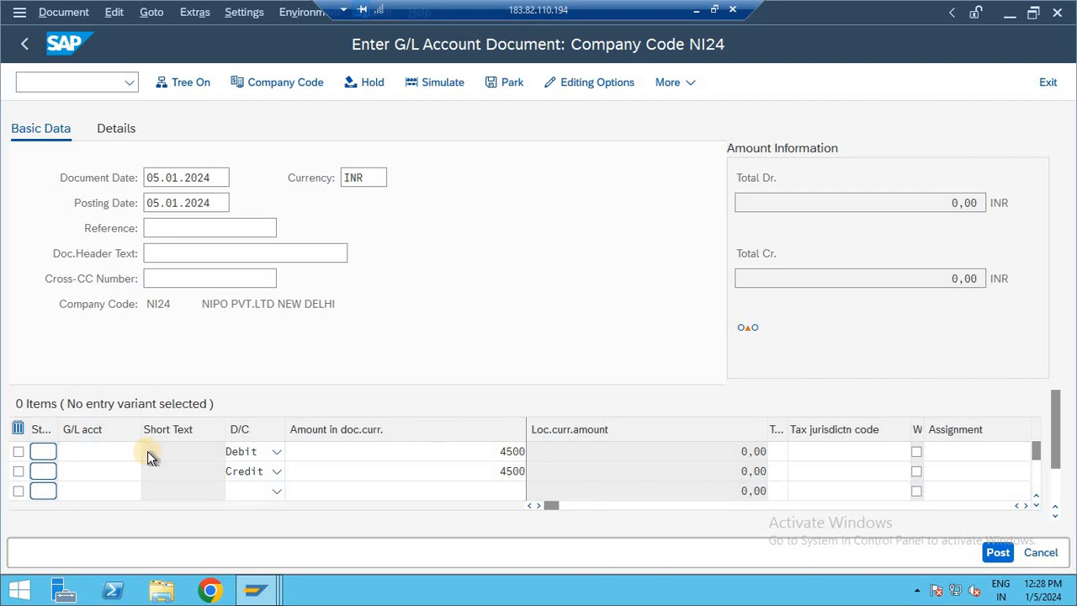
key(Return)
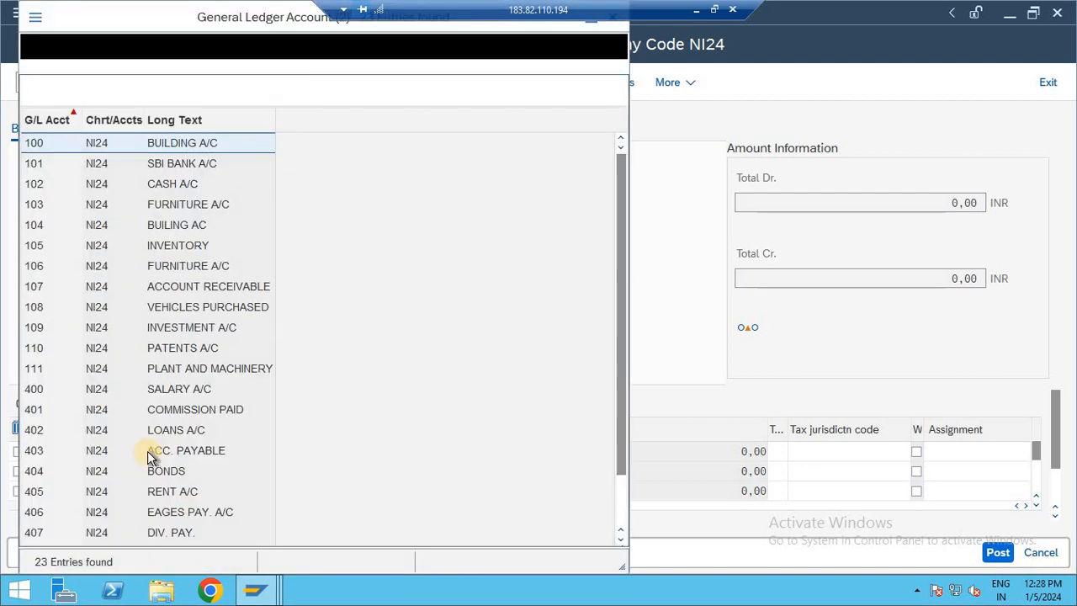
drag(168, 22, 457, 46)
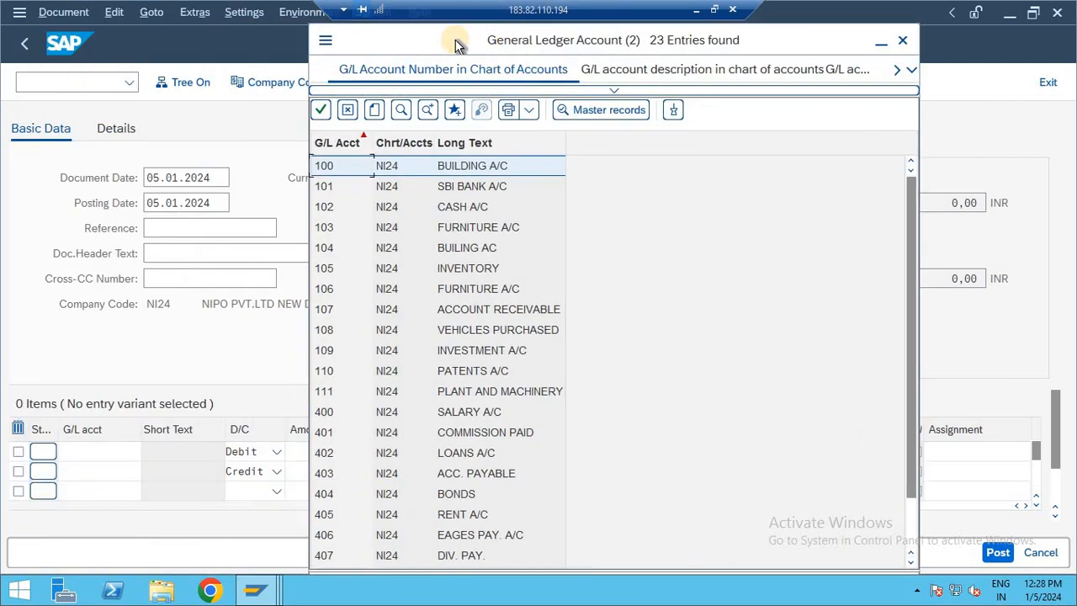
click(461, 276)
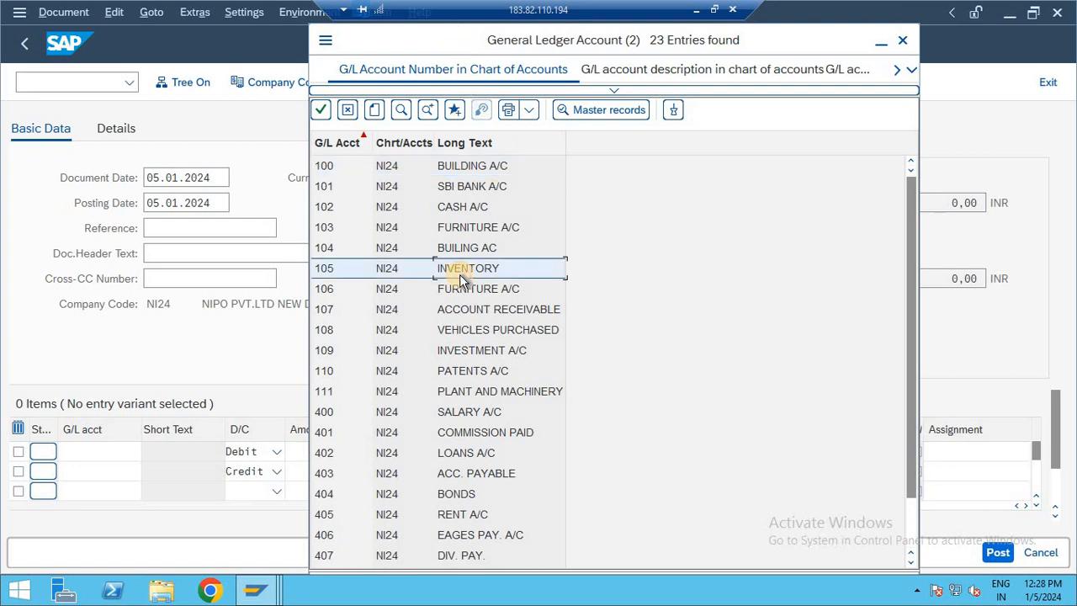
key(Down)
key(Down)
key(Down)
key(Down)
key(Down)
key(Down)
key(Down)
key(Down)
key(Down)
key(Down)
key(Down)
key(Down)
key(Down)
key(Down)
key(Down)
key(Down)
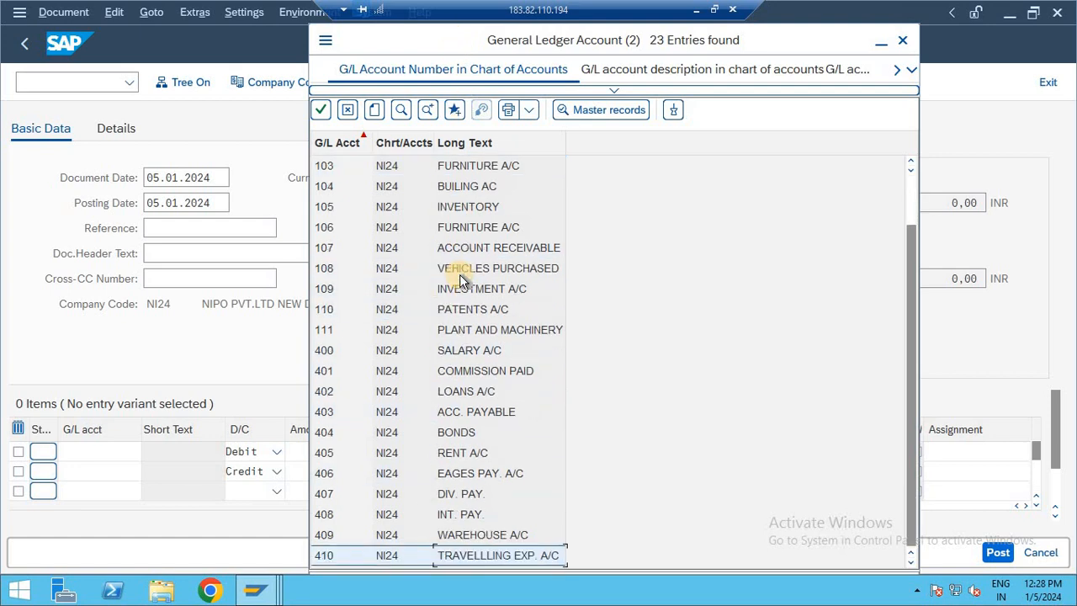
key(Up)
key(Up)
key(Up)
key(Up)
key(Up)
key(Up)
key(Up)
key(Up)
key(Up)
key(Up)
key(Up)
key(Up)
key(Up)
key(Up)
key(Up)
key(Up)
key(Up)
key(Up)
key(Up)
key(Up)
key(Down)
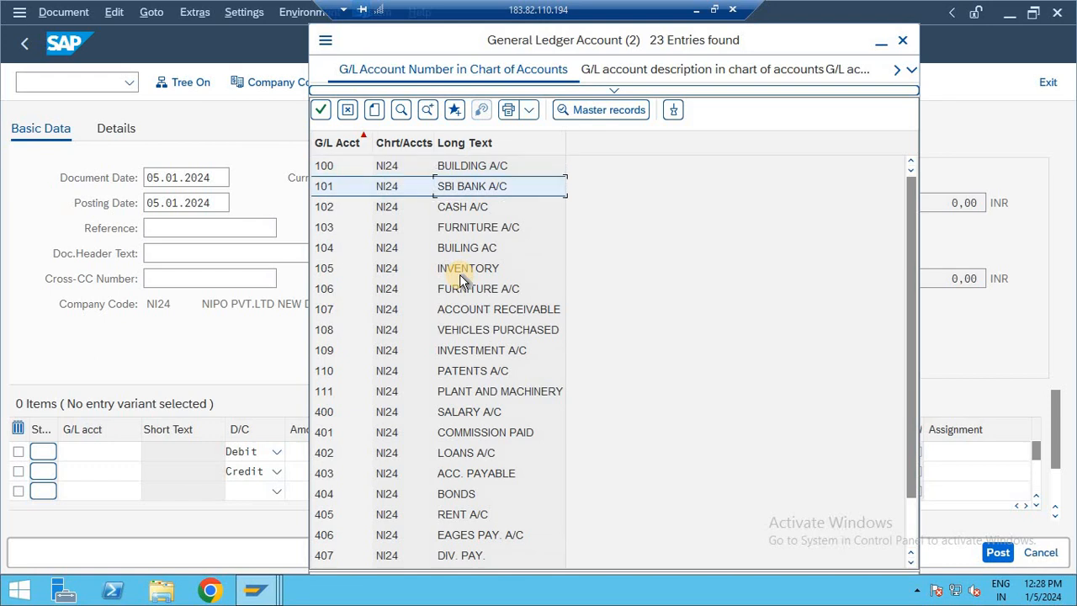
key(Up)
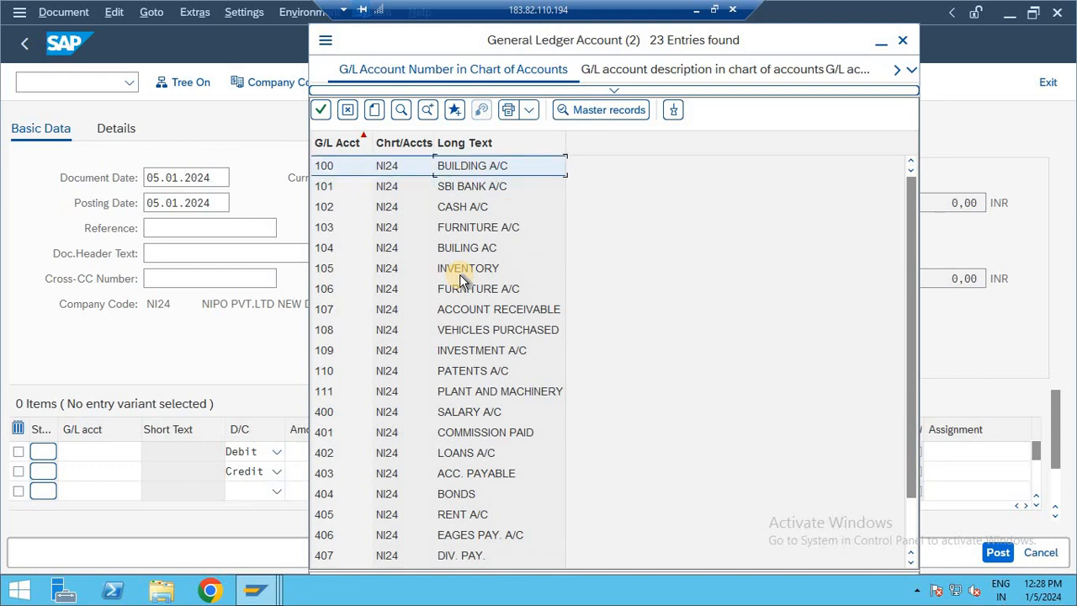
double_click(349, 172)
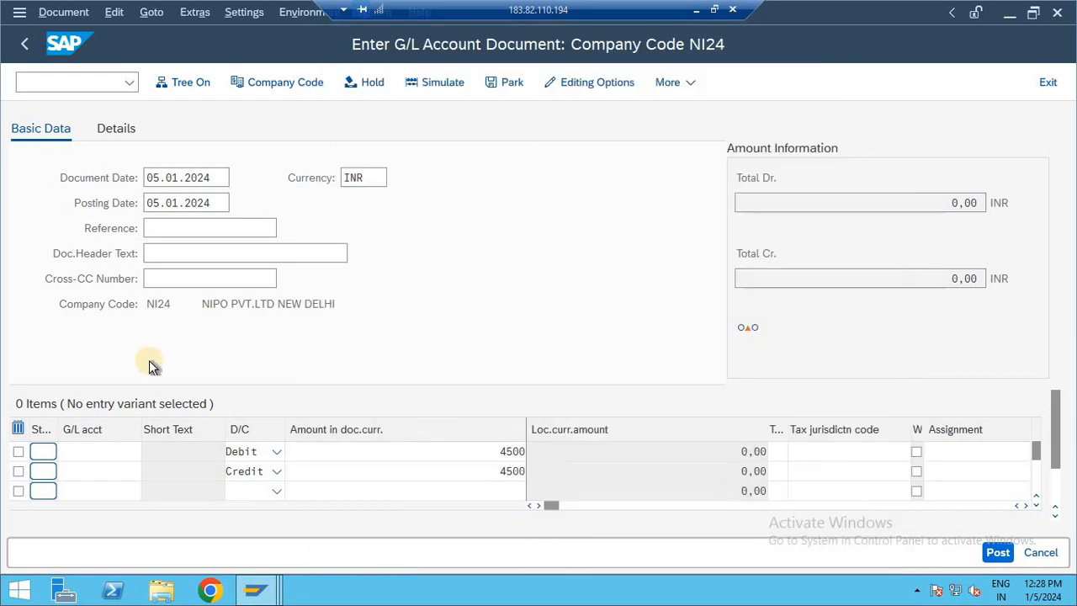
Choose G/L account 101 SBI BANK A/C for the credit line and try to hold the document
click(110, 476)
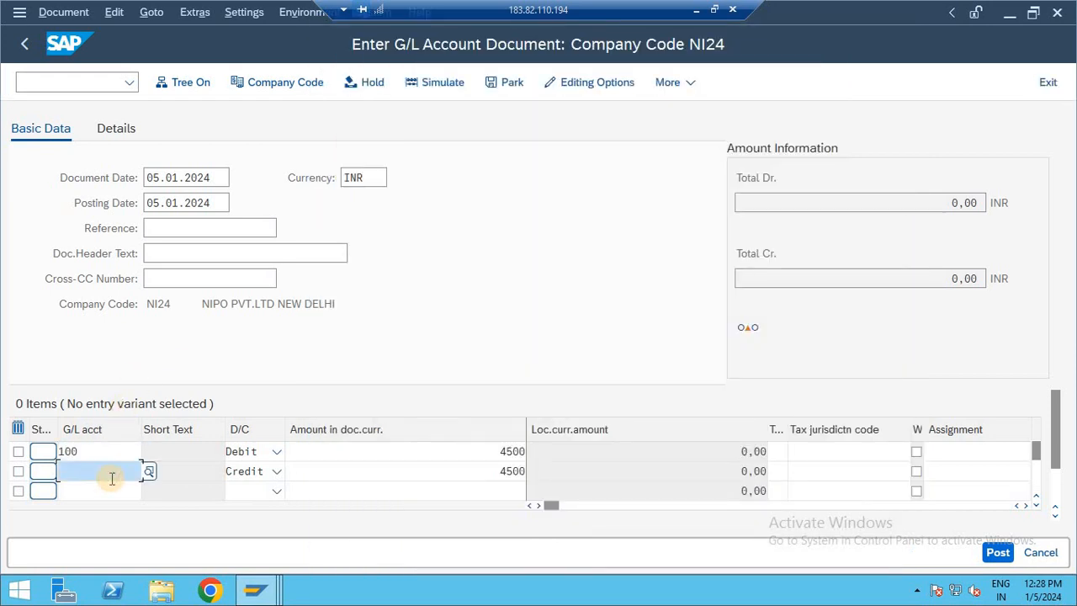
click(152, 472)
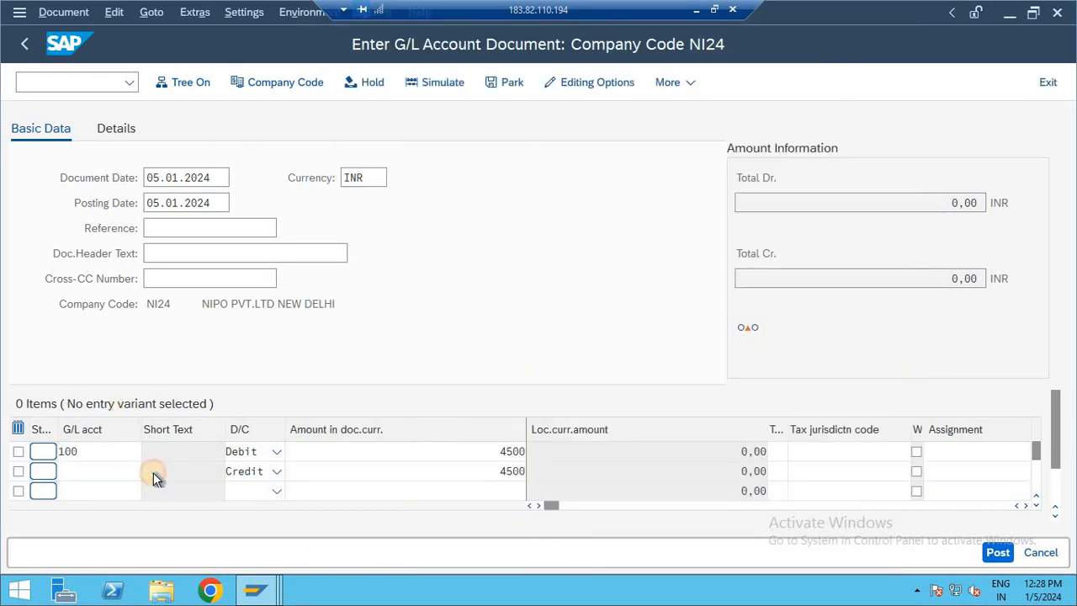
key(Return)
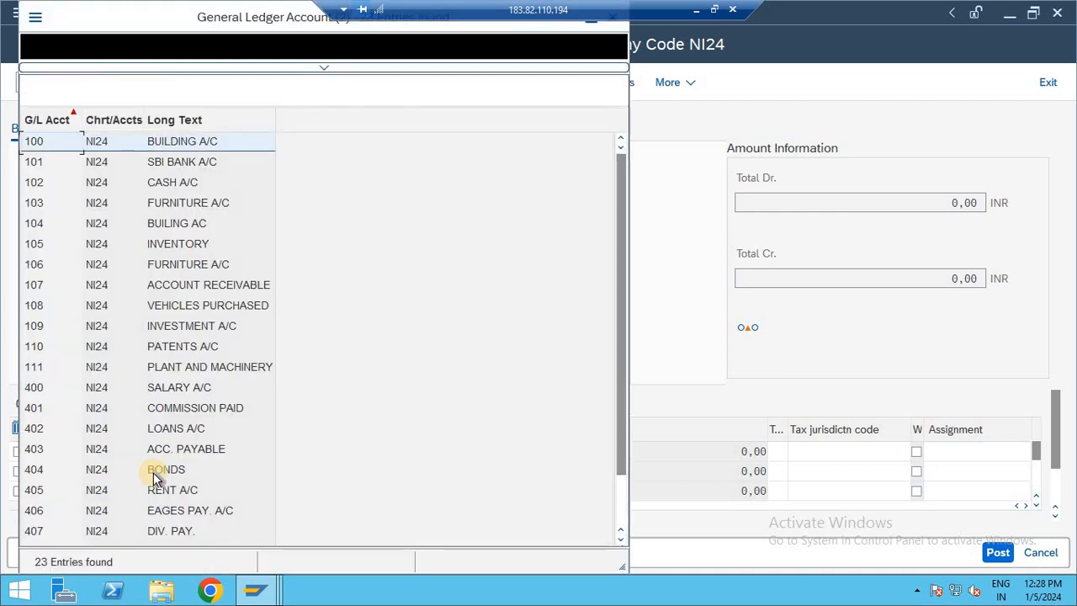
key(Down)
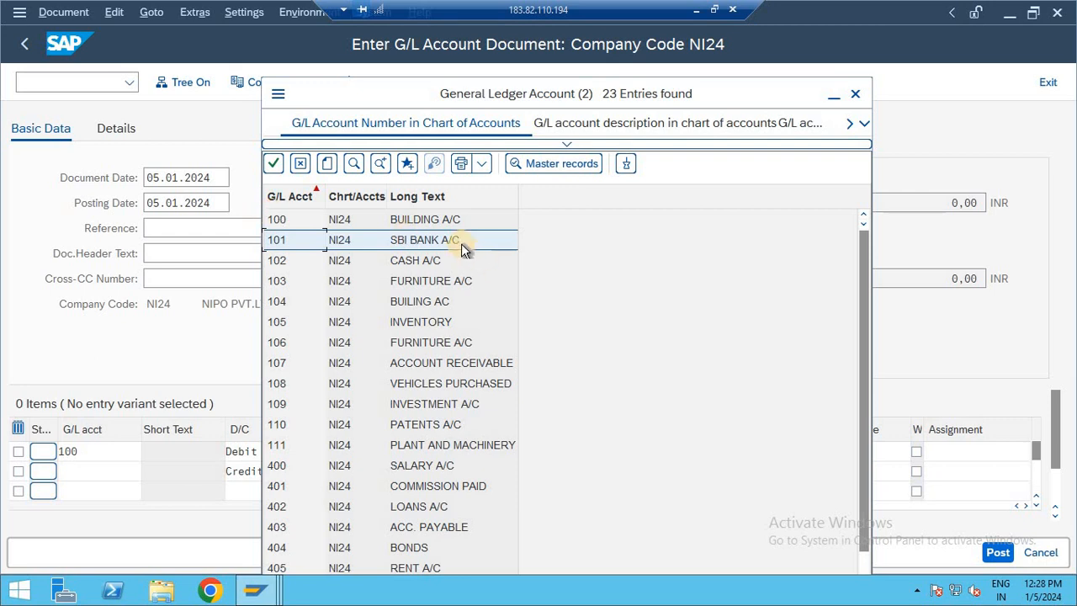
double_click(283, 250)
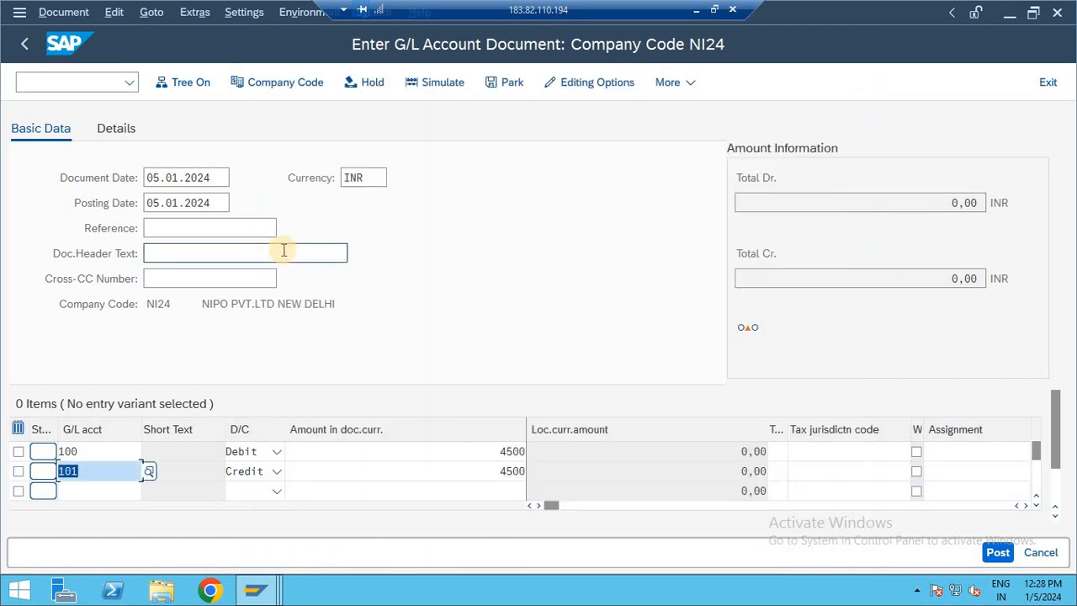
click(374, 84)
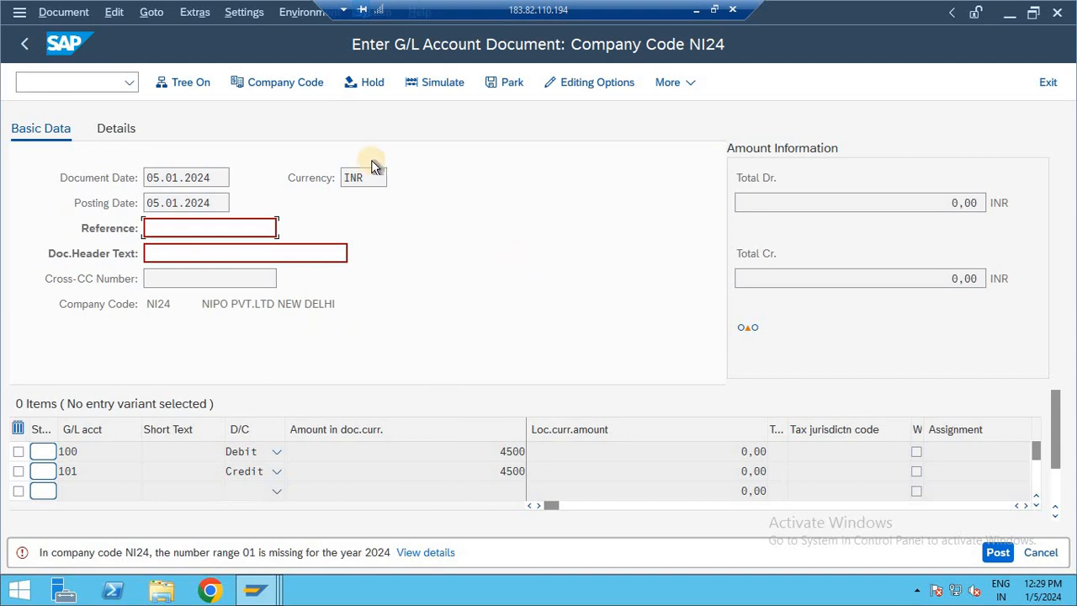
Leave the G/L document entry, open the copying of document number ranges to company codes, and accept the transport notice
click(80, 81)
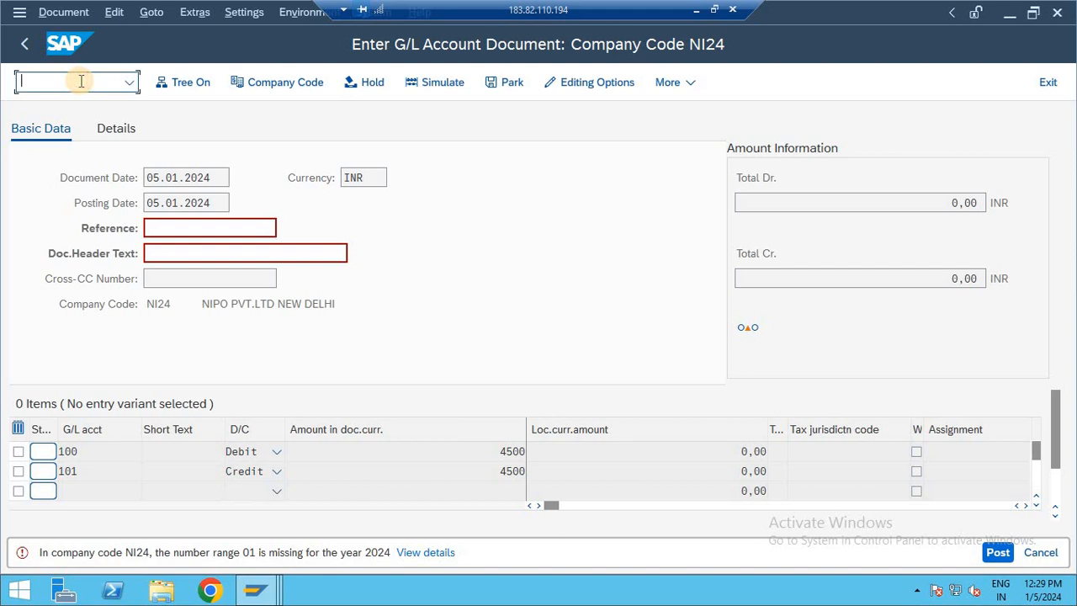
text(/n)
key(Return)
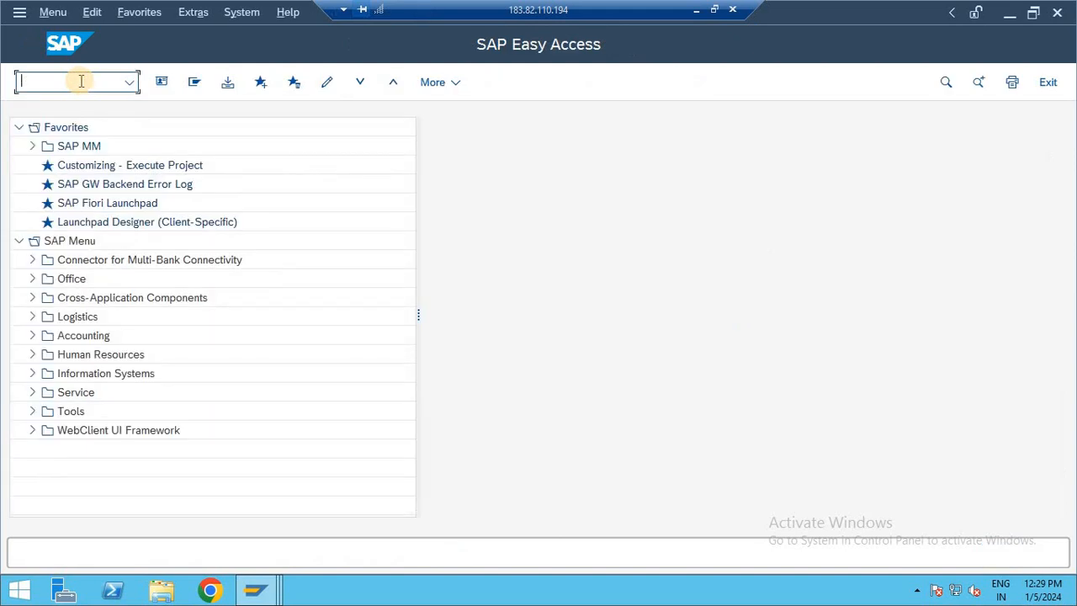
text(FBN1)
key(Return)
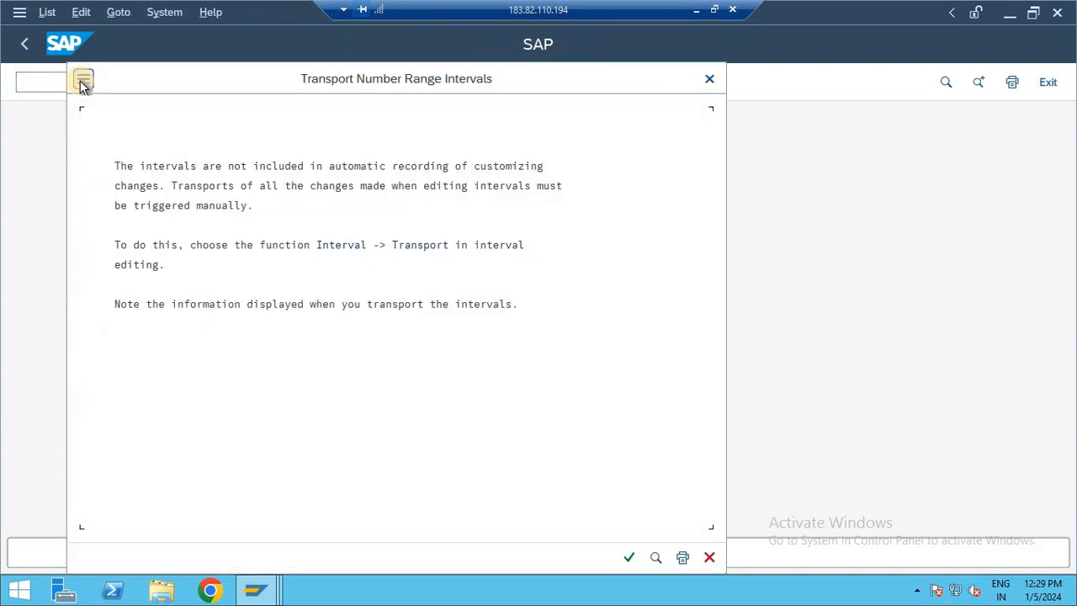
key(Return)
Set the number range copy to fiscal year 2024, source company code 1310 and target company code NI24
key(Tab)
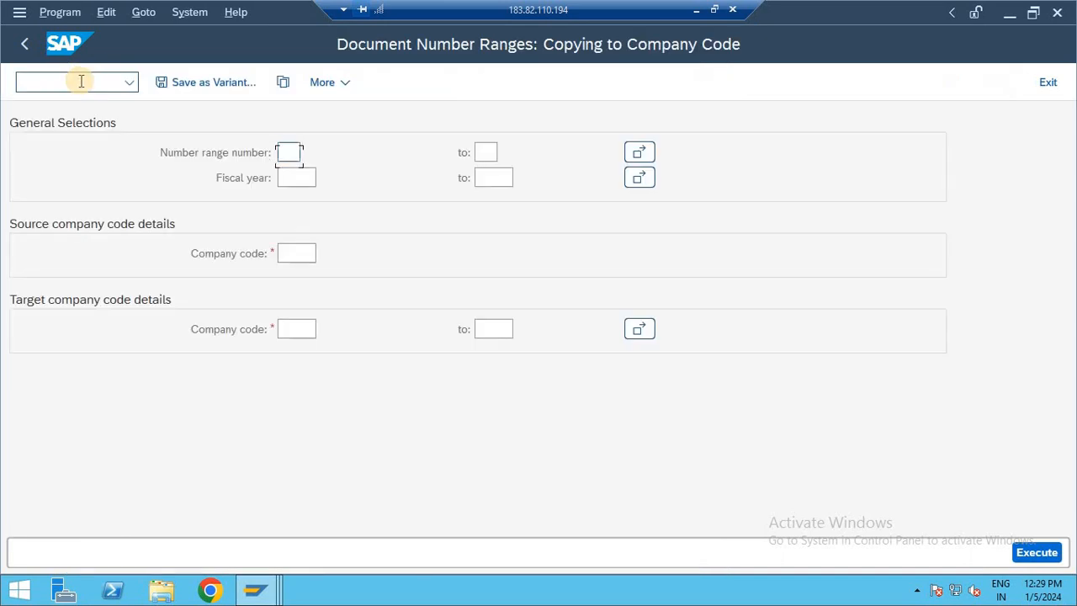
text(20)
text(23)
key(BackSpace)
key(BackSpace)
text(24)
key(Down)
text(1310)
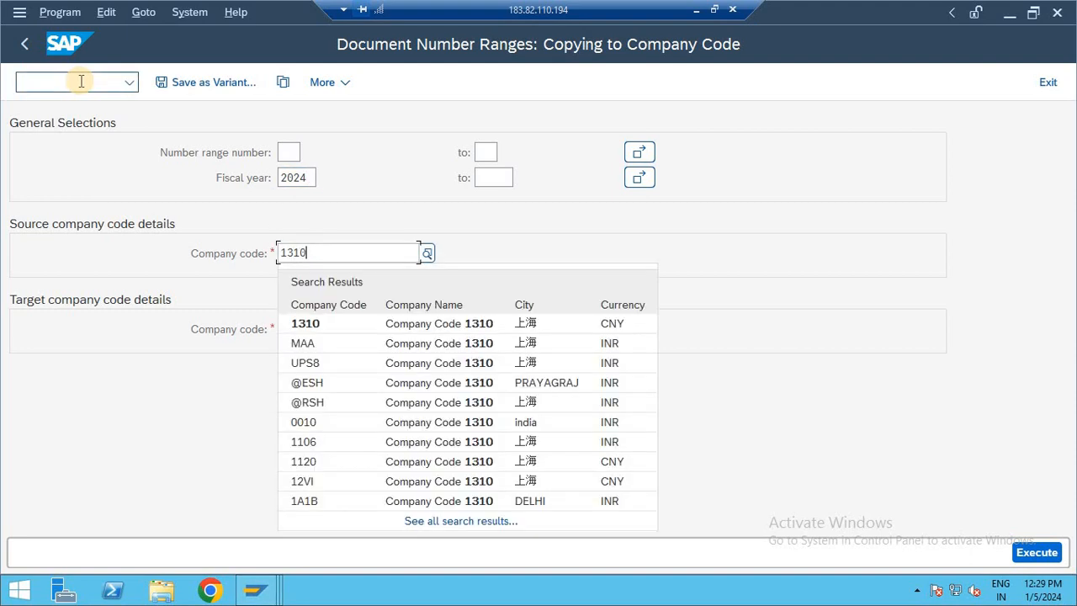
key(Tab)
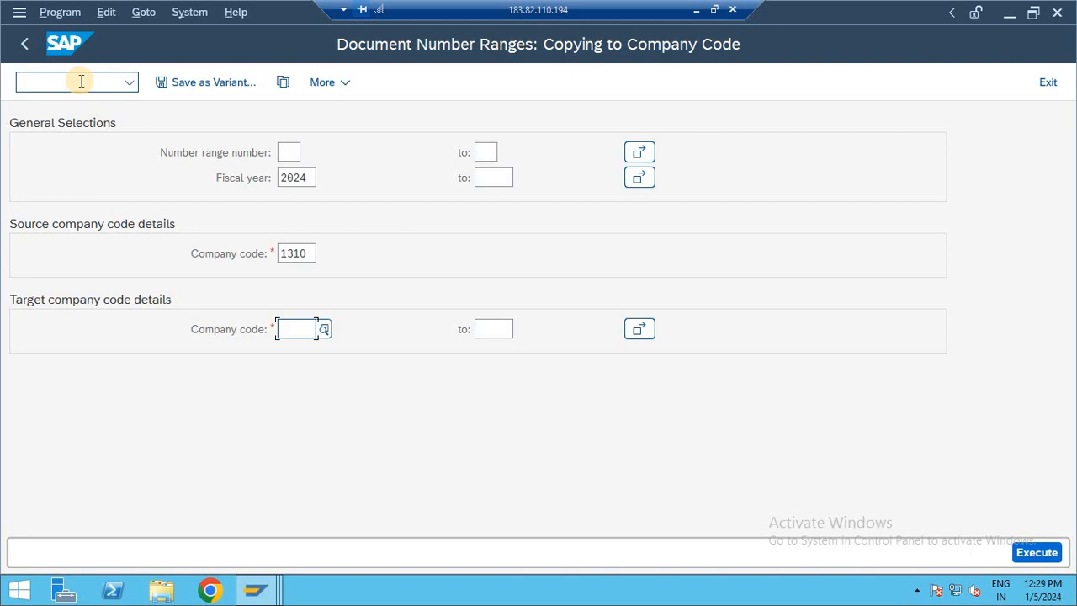
text(NI24)
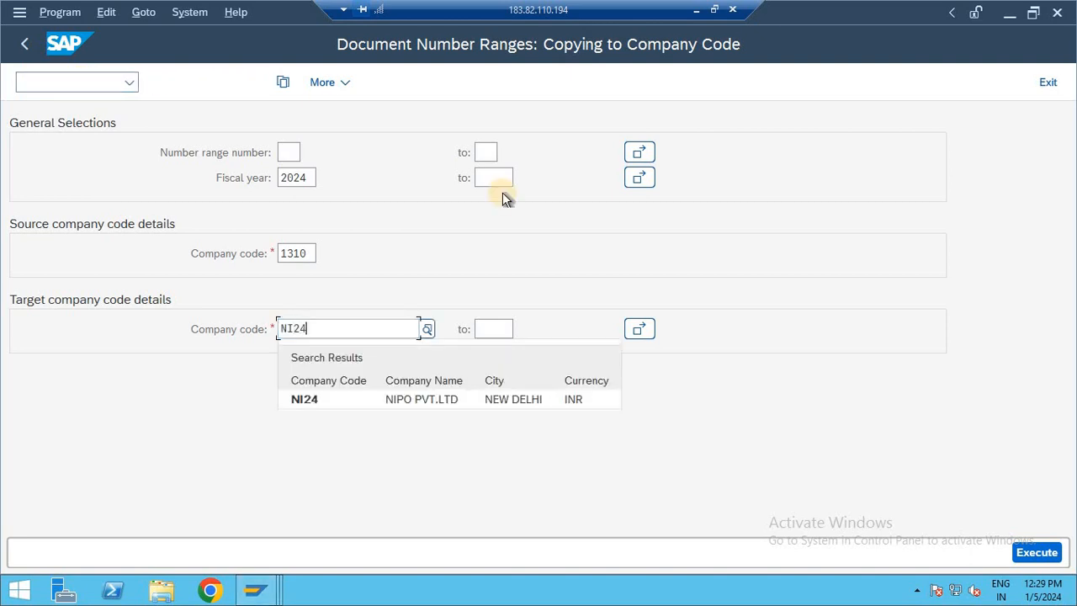
Execute the number range copy, accepting the transport notice, and go back to the SAP Easy Access screen
click(1023, 542)
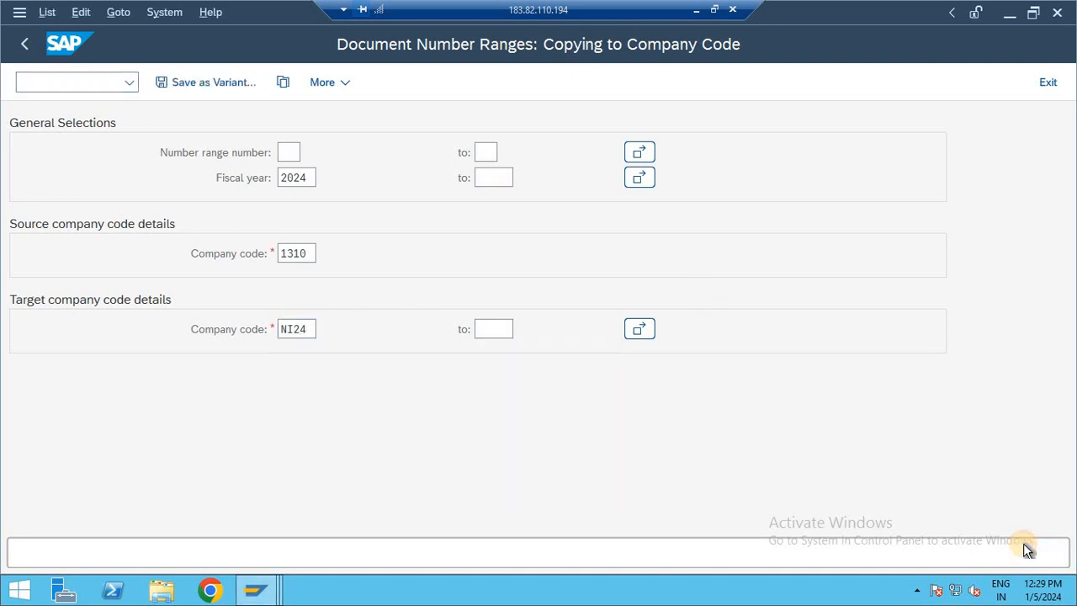
key(Return)
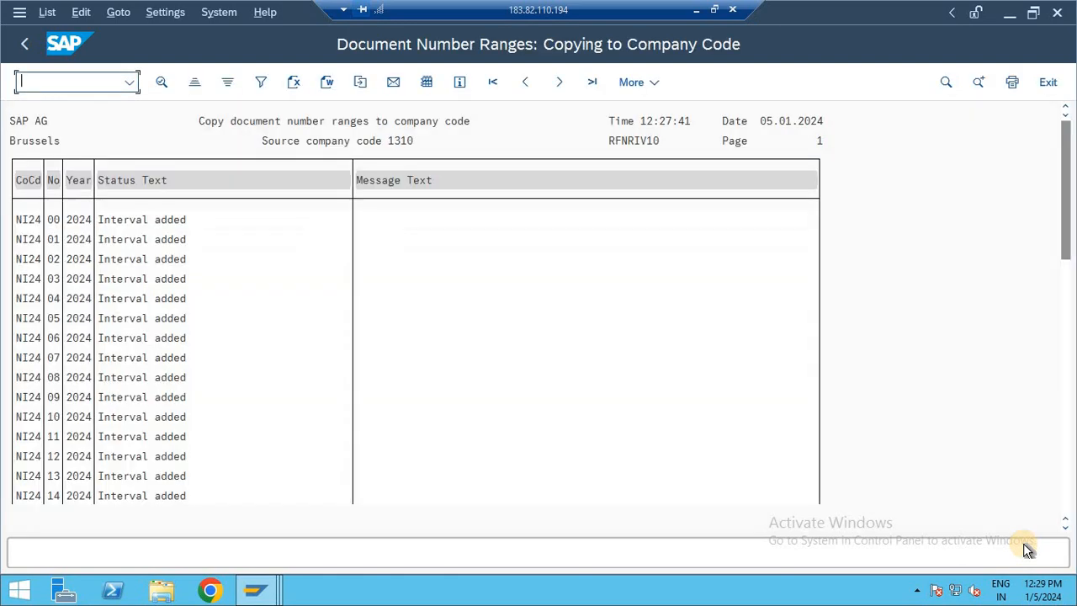
key(F3)
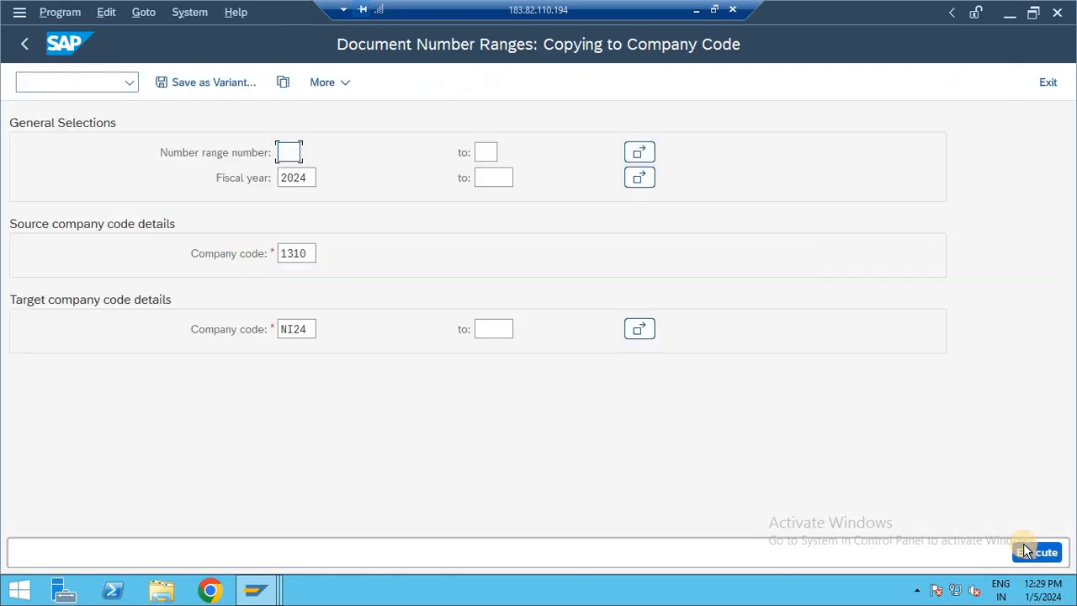
key(F3)
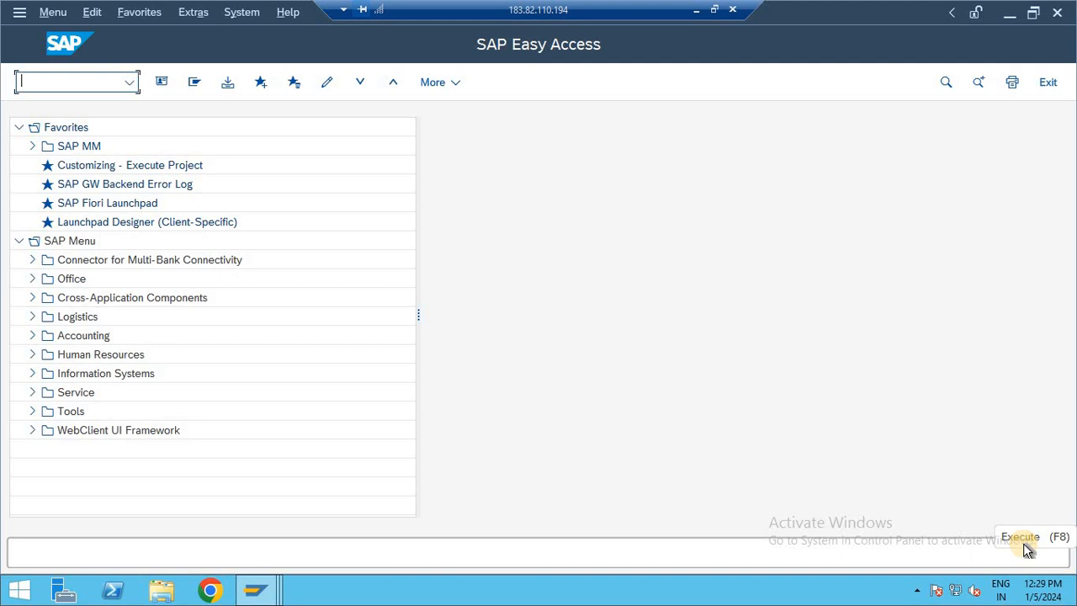
Open transaction FB50 again and set the document date to 05.01.2024
text(F)
key(BackSpace)
text(FB50)
click(1023, 543)
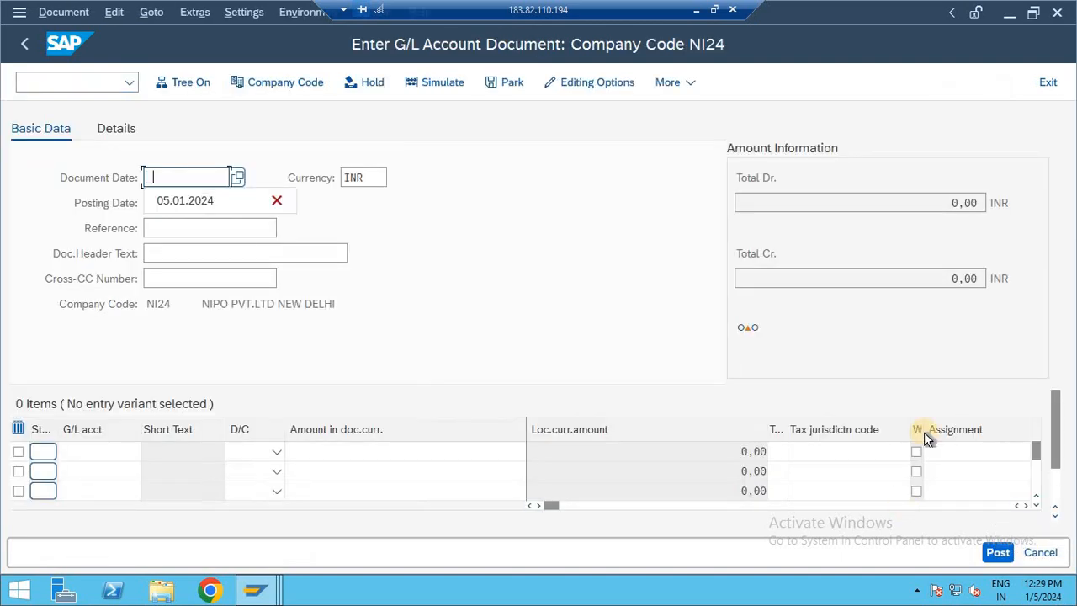
key(Down)
key(Return)
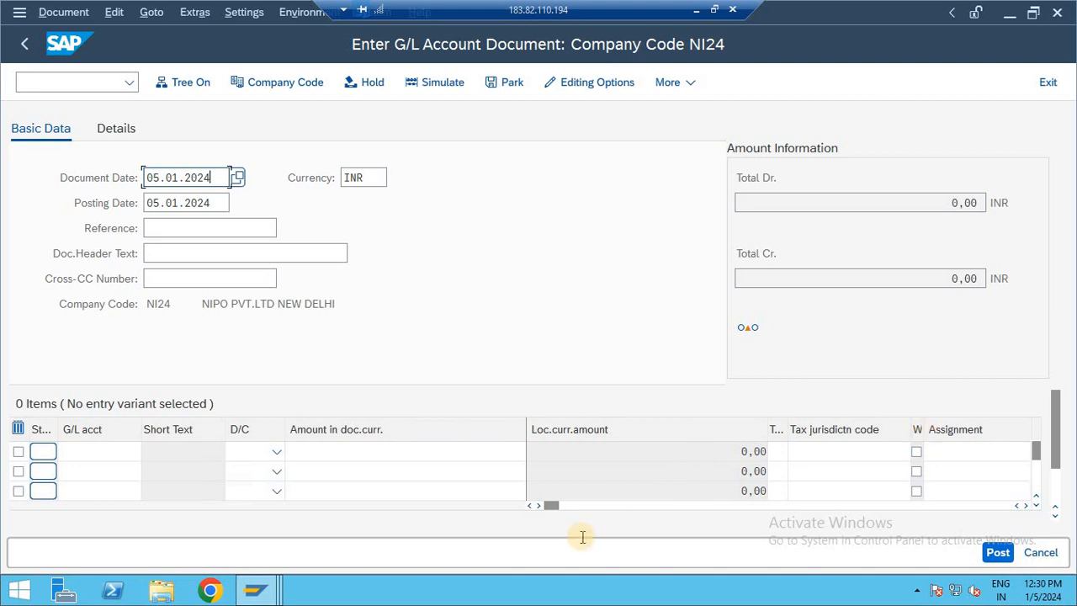
Make the first line item a debit of 4500 and the second line item a credit of 4500
click(243, 452)
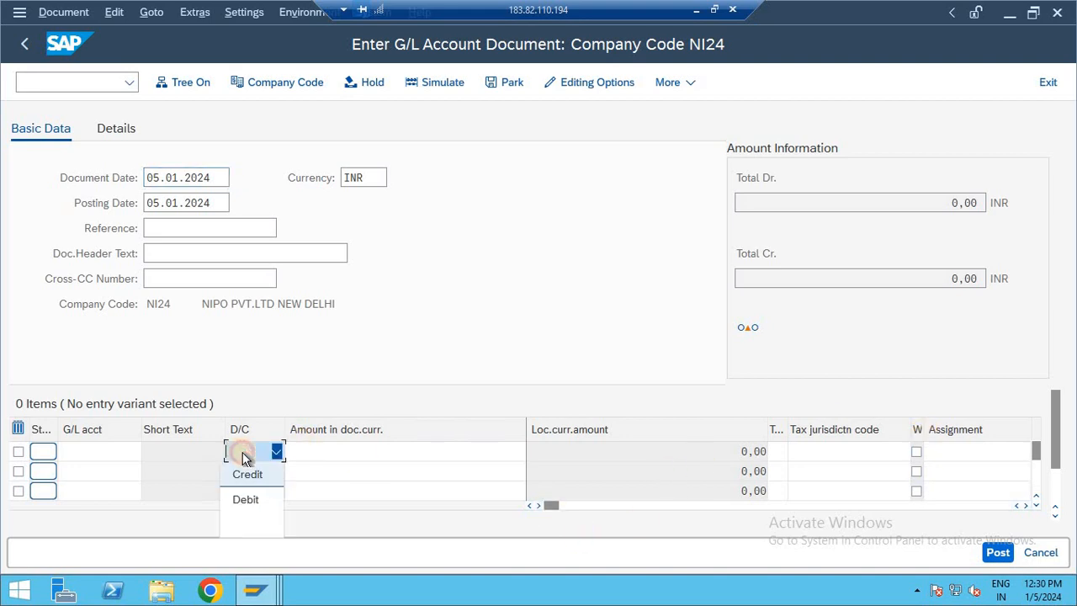
click(248, 497)
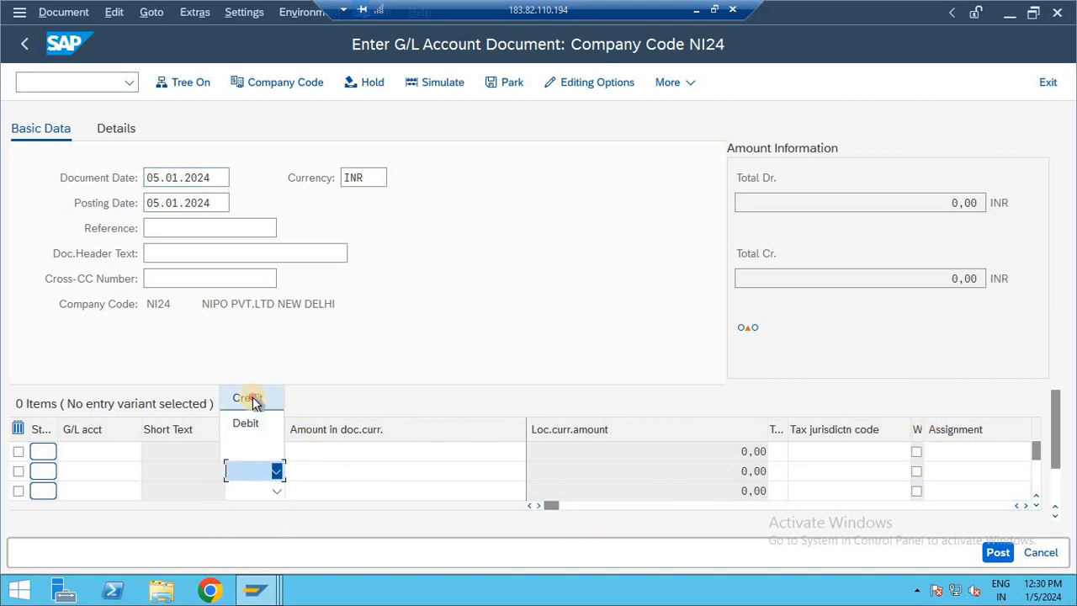
click(253, 396)
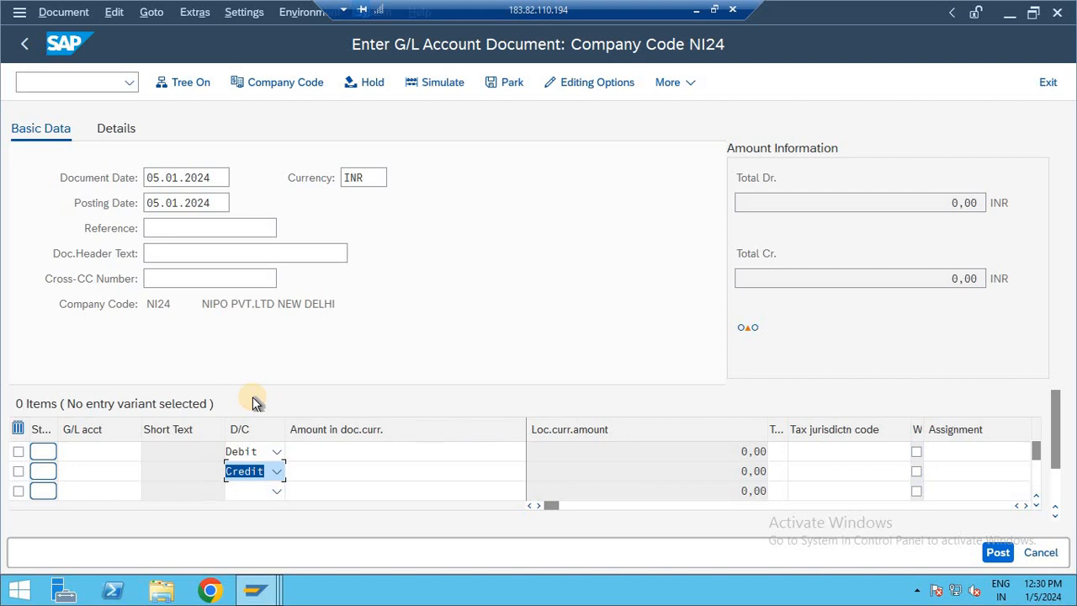
click(355, 451)
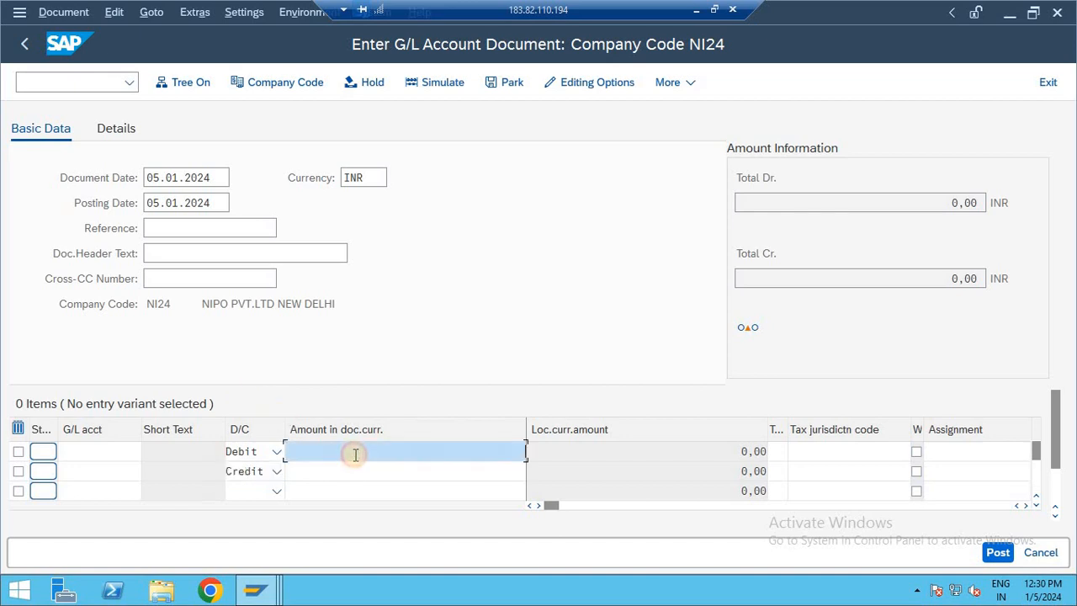
text(4500)
key(Down)
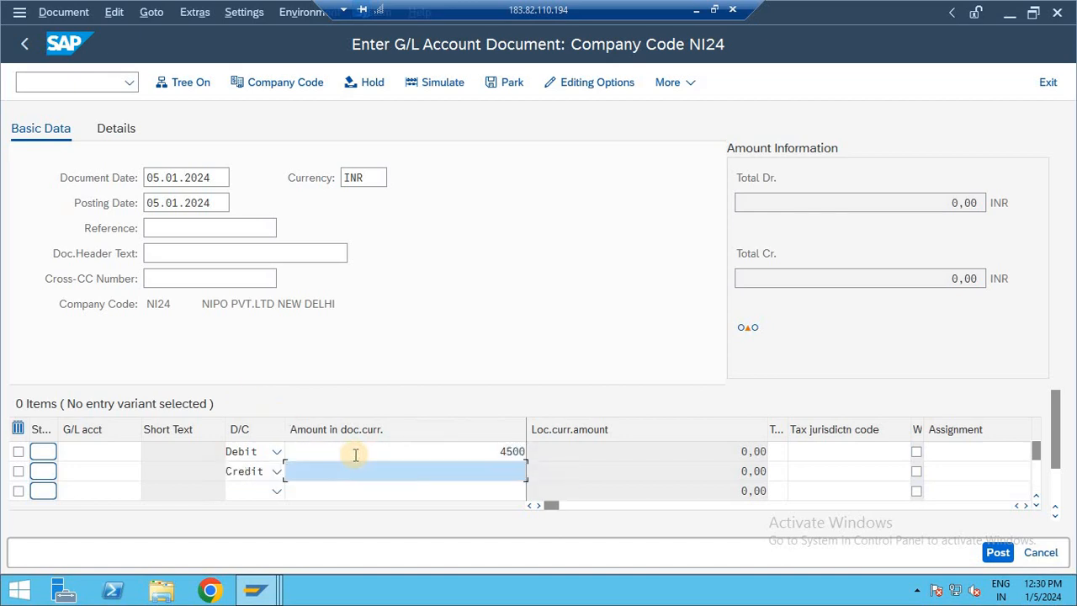
key(Down)
key(Return)
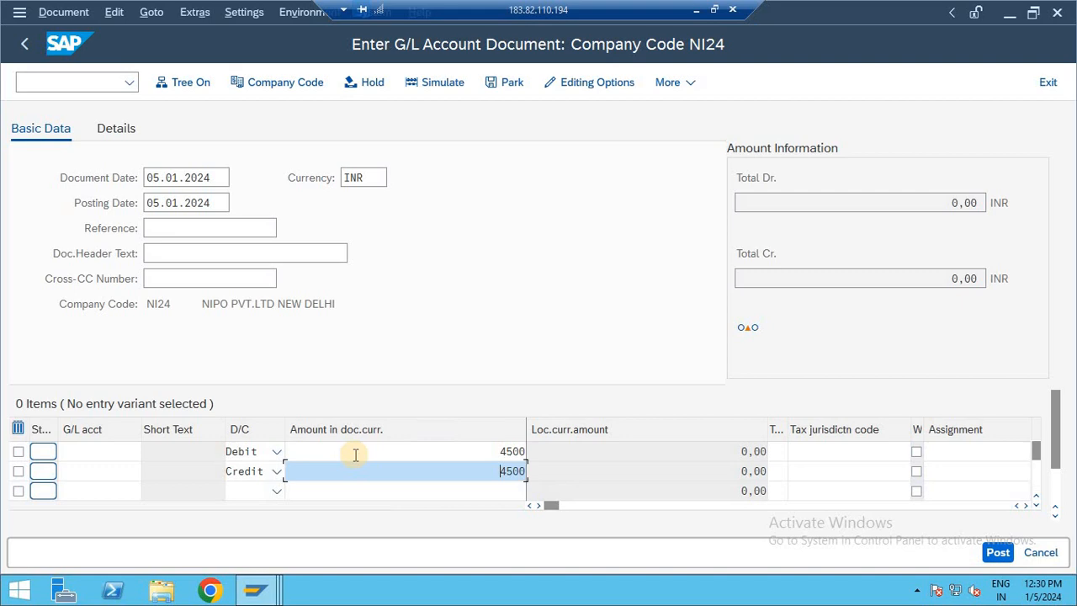
Assign G/L account 100 to the debit line and G/L account 101 to the credit line
click(106, 451)
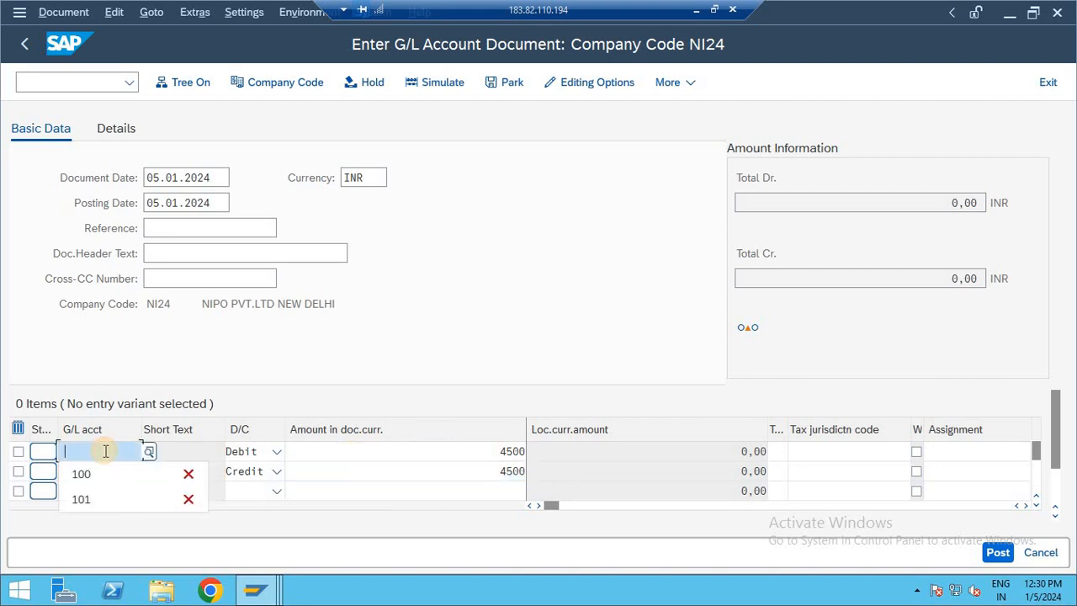
key(Down)
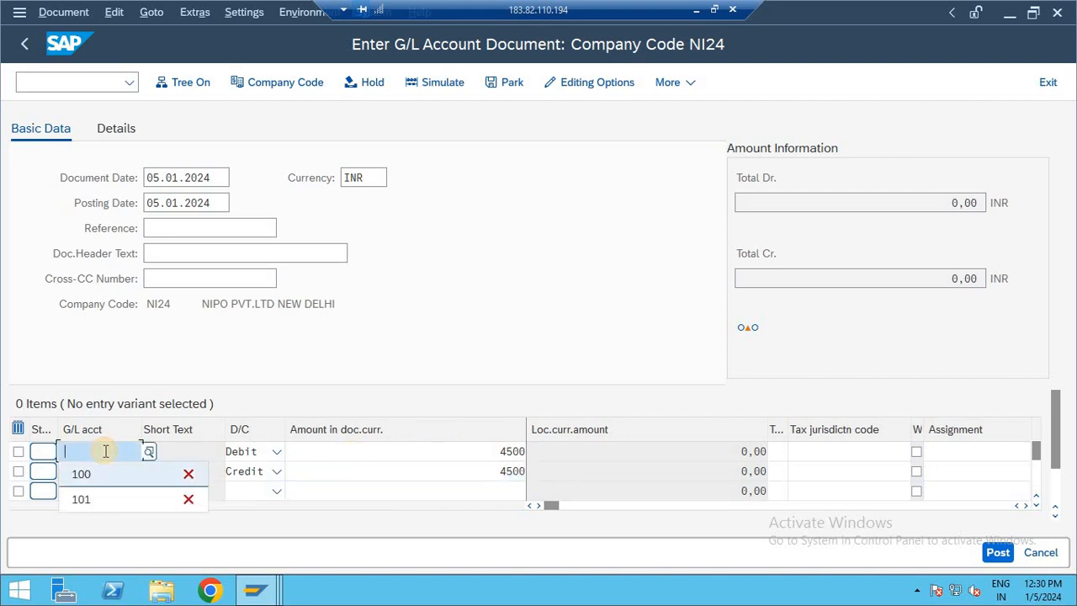
key(Return)
key(Down)
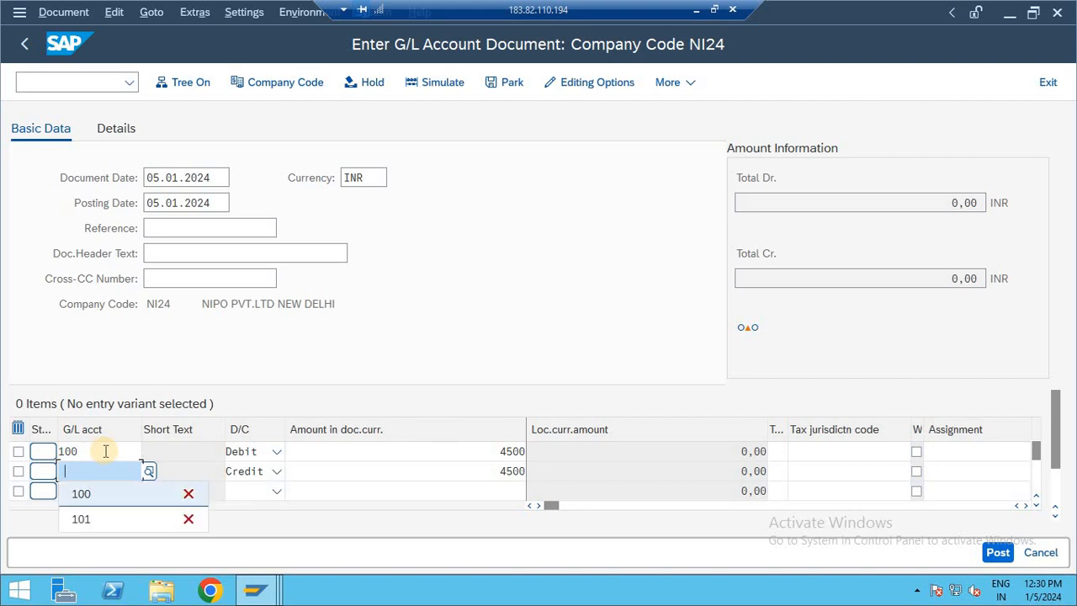
key(Down)
key(Return)
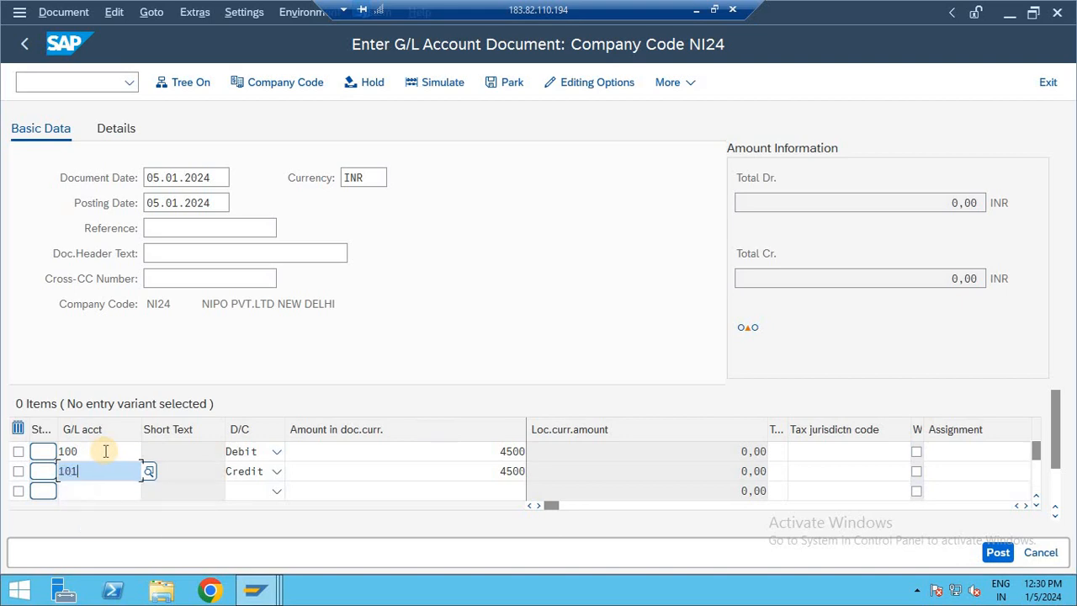
Hold the document under the temporary document number INV-555
click(371, 82)
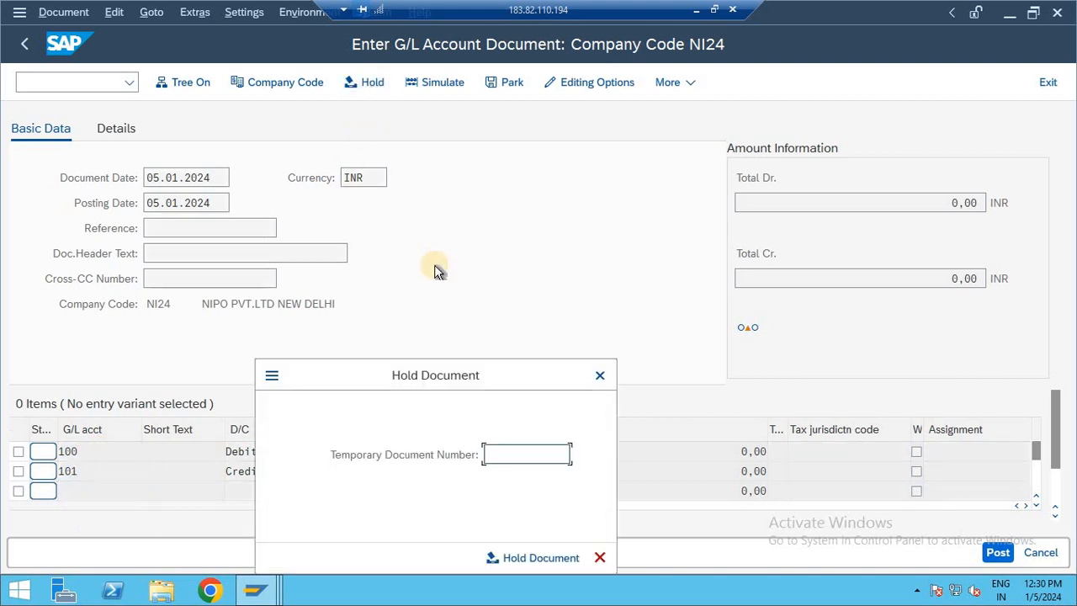
drag(413, 375, 513, 180)
text(INVE)
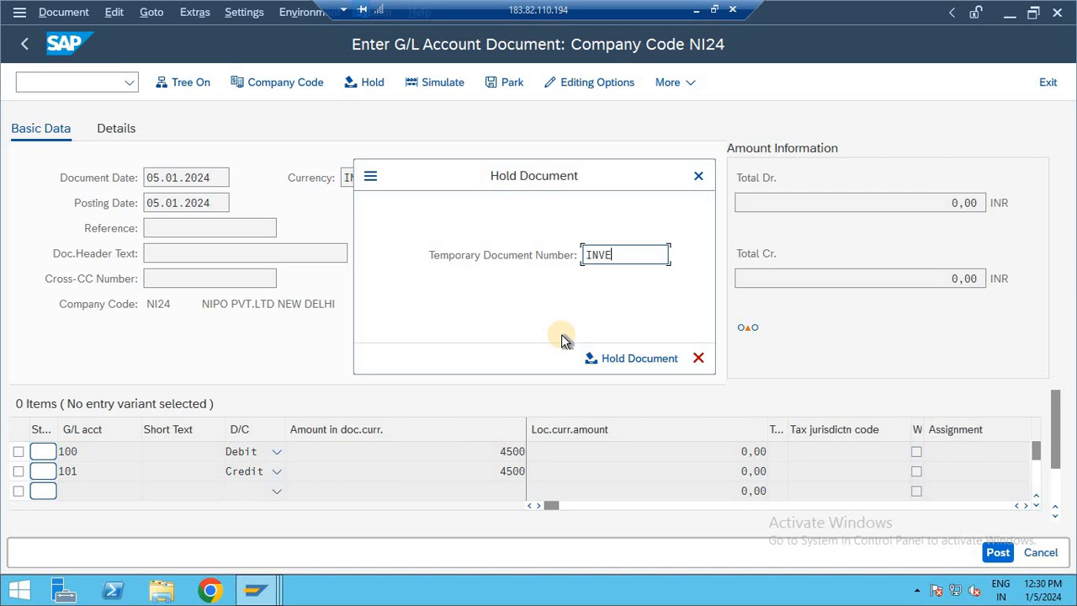
key(BackSpace)
text(-555)
key(Return)
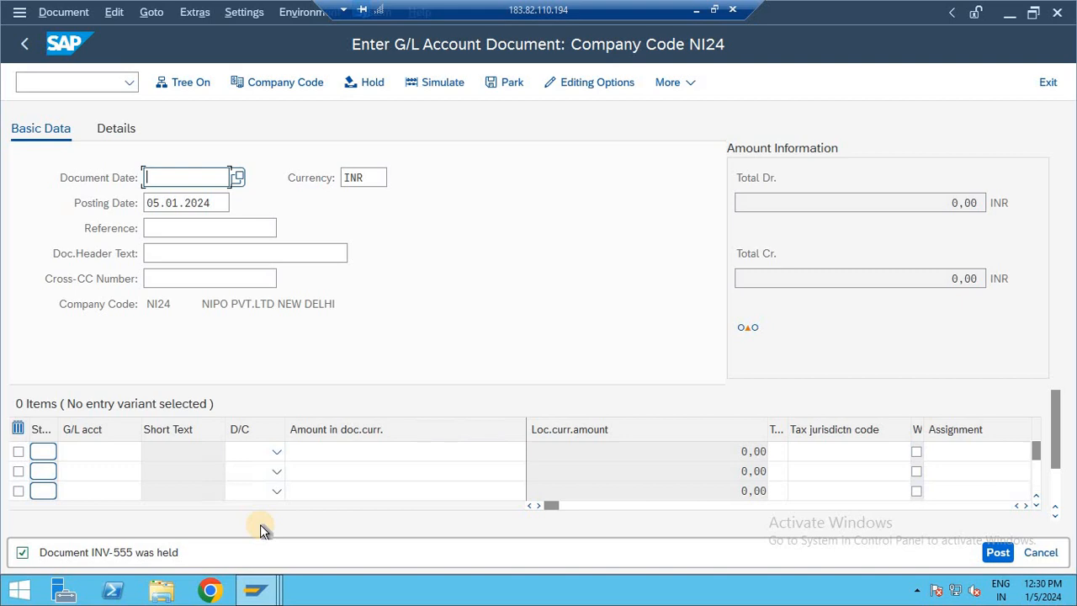
Set the document date of the new G/L document to 05.01.2024
key(space)
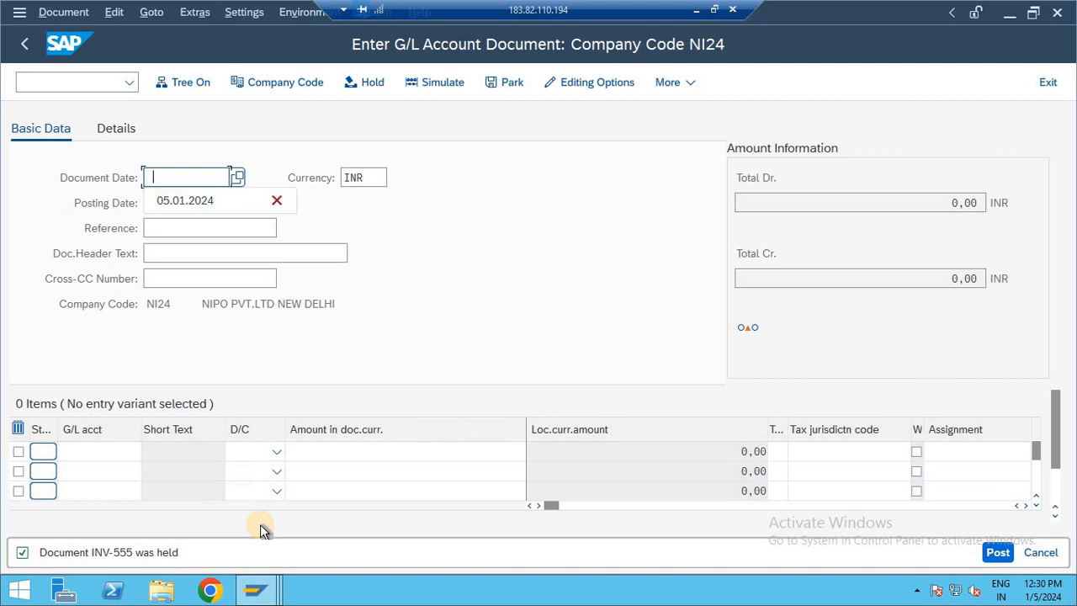
key(Down)
key(Return)
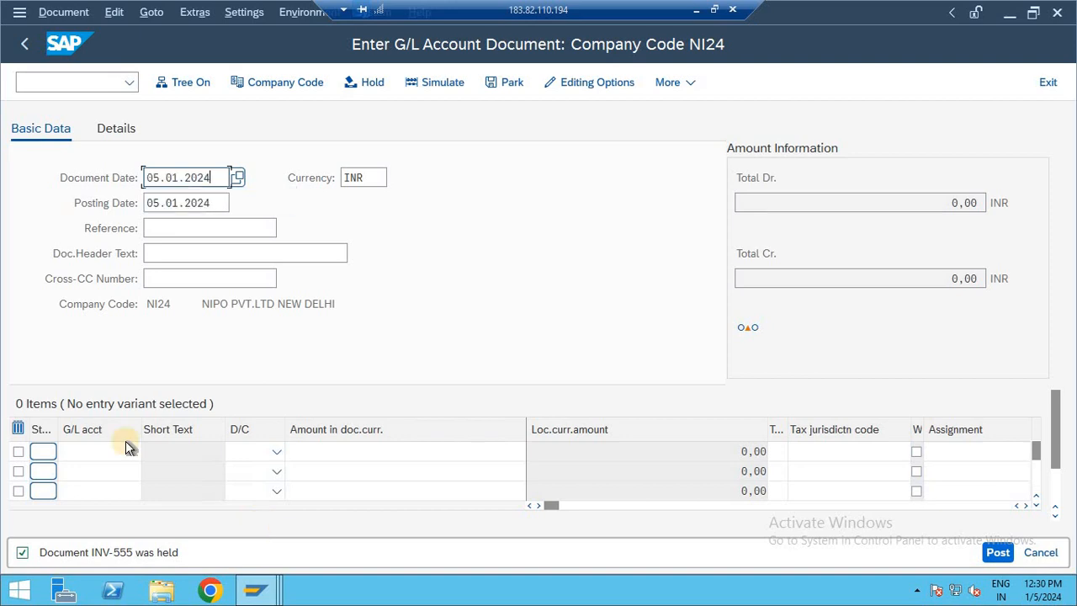
Make the first line item a debit of 3000 and the second line item a credit of 3000
click(252, 455)
click(257, 498)
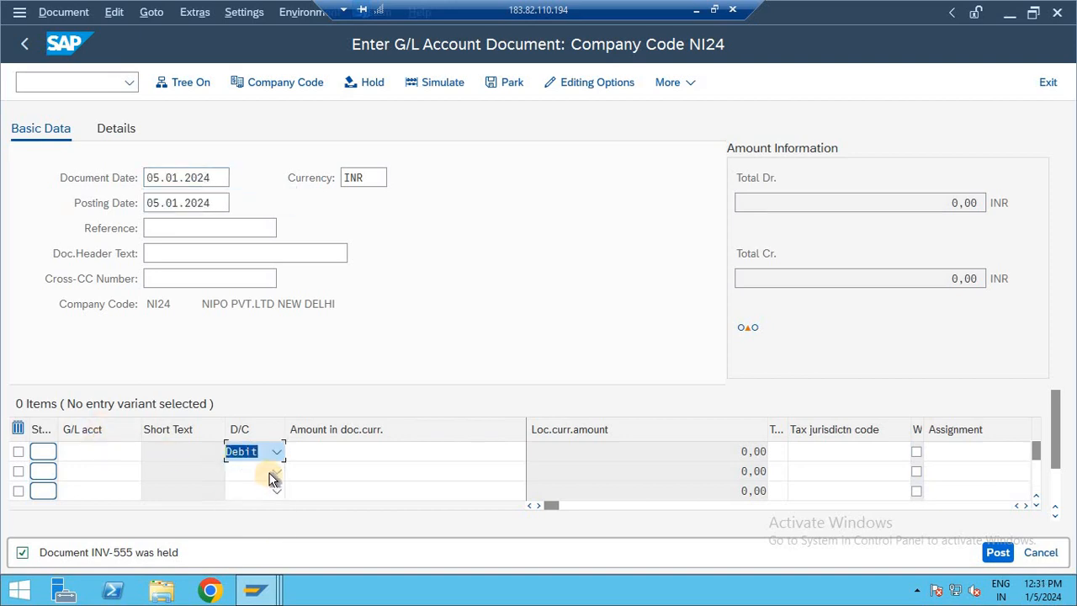
click(271, 476)
click(254, 399)
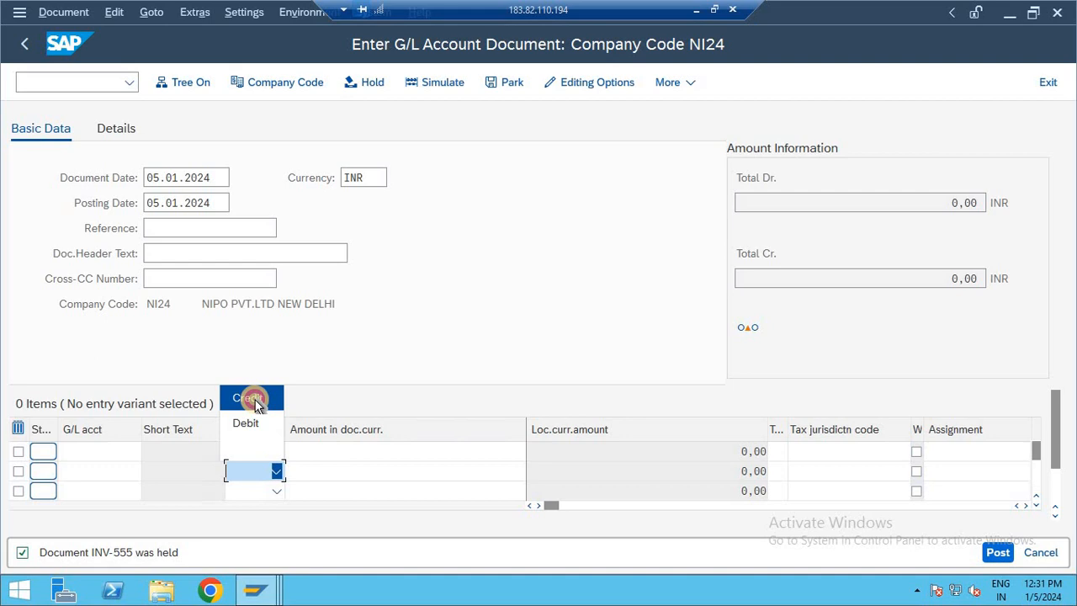
click(319, 452)
text(3000)
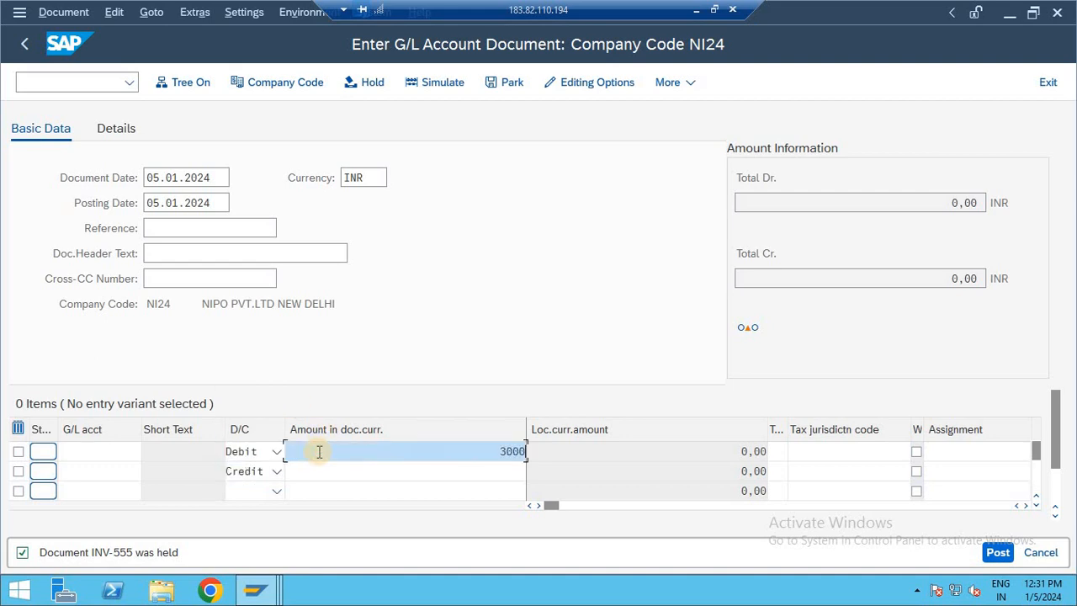
key(Down)
text(3000)
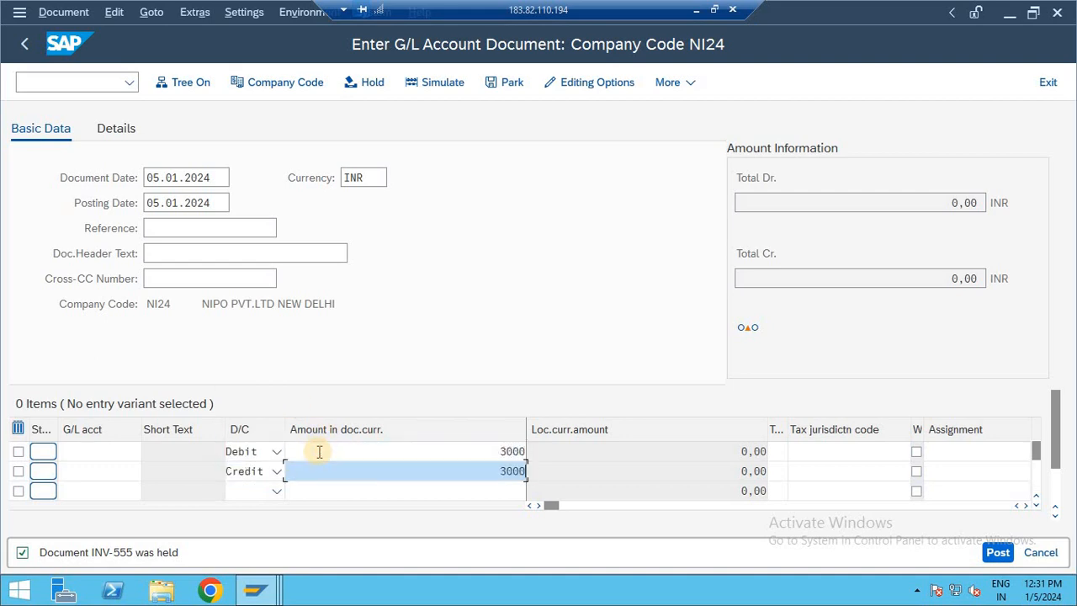
Assign G/L account 103 to the debit line and G/L account 102 to the credit line from the account search
click(92, 451)
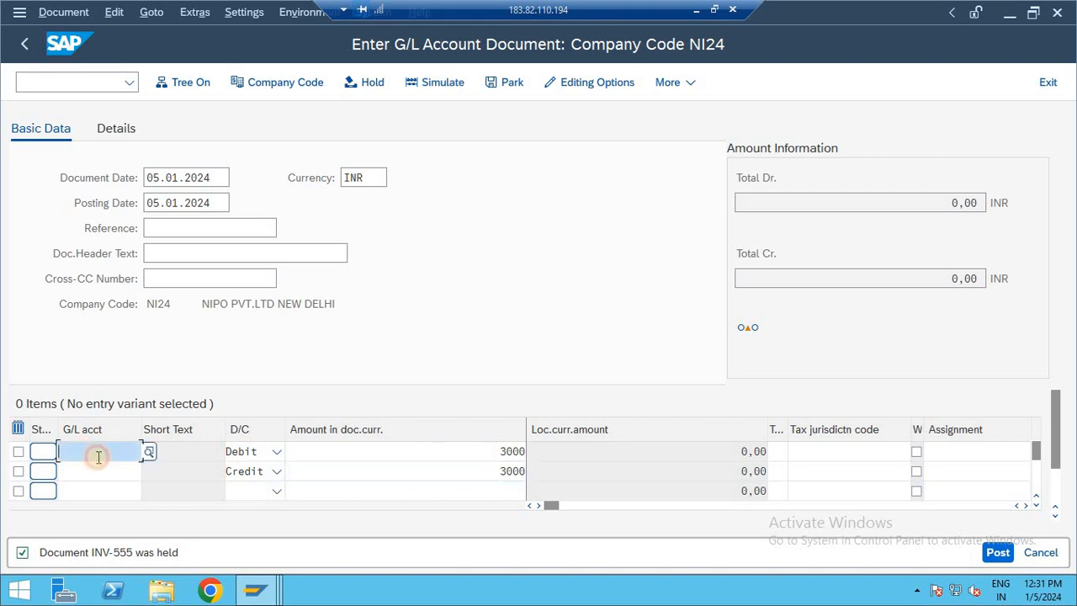
click(148, 452)
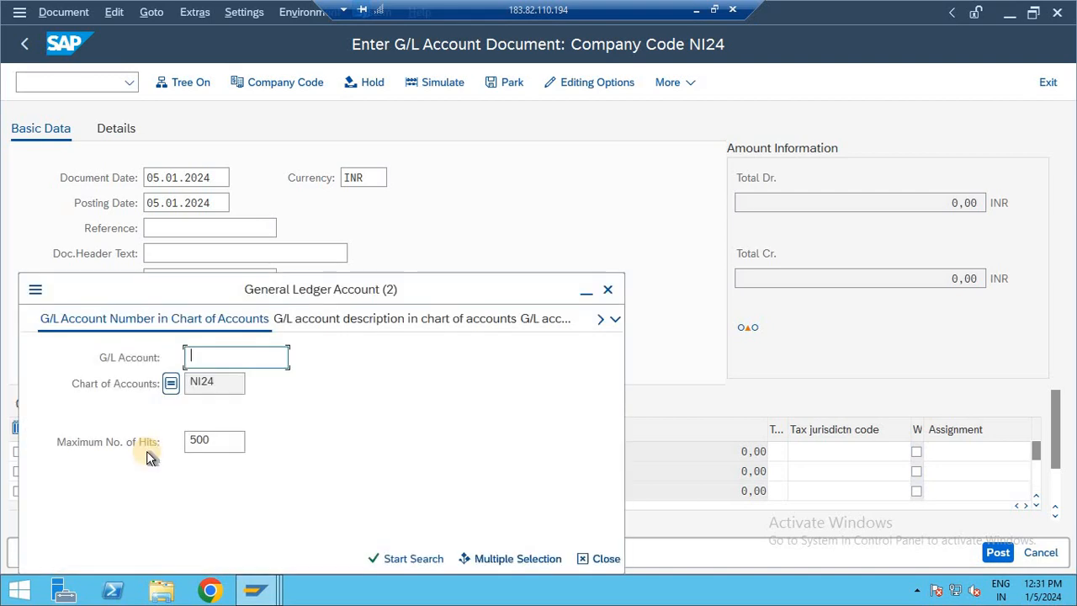
key(Return)
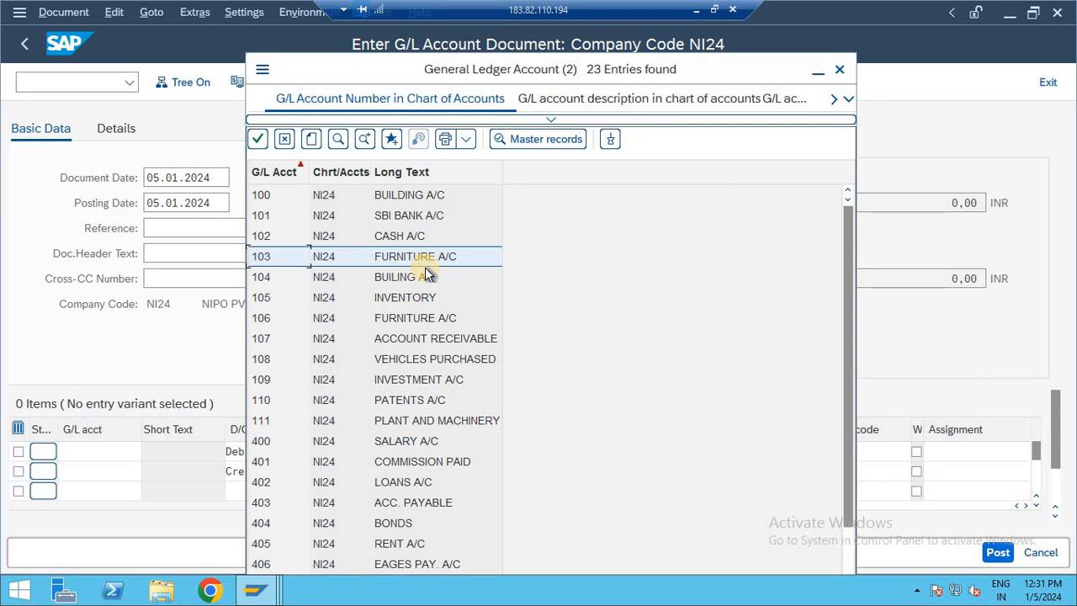
key(Return)
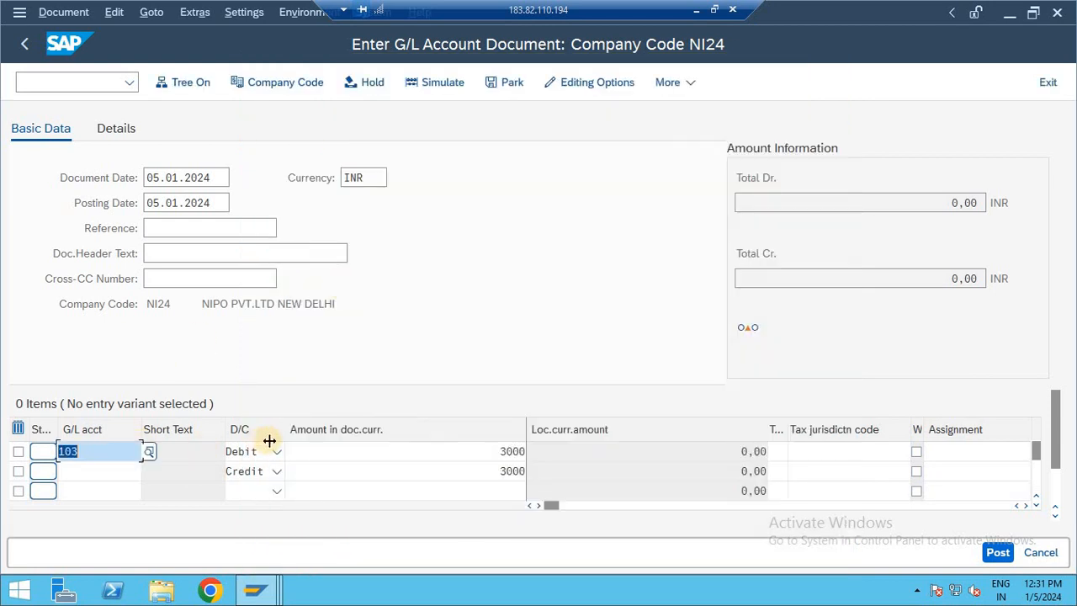
click(126, 474)
click(149, 472)
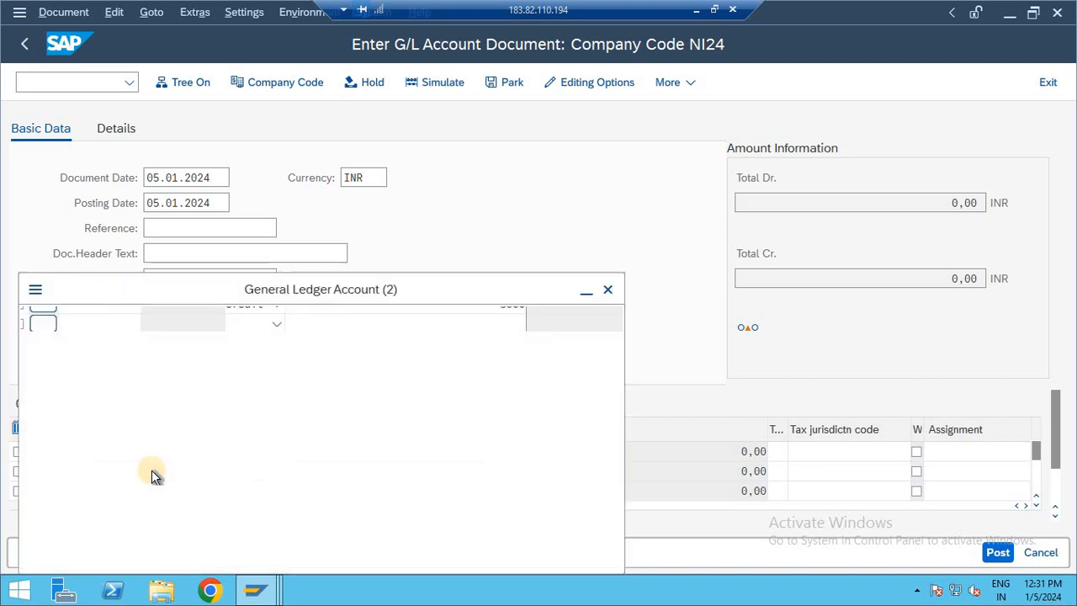
key(Down)
key(Down)
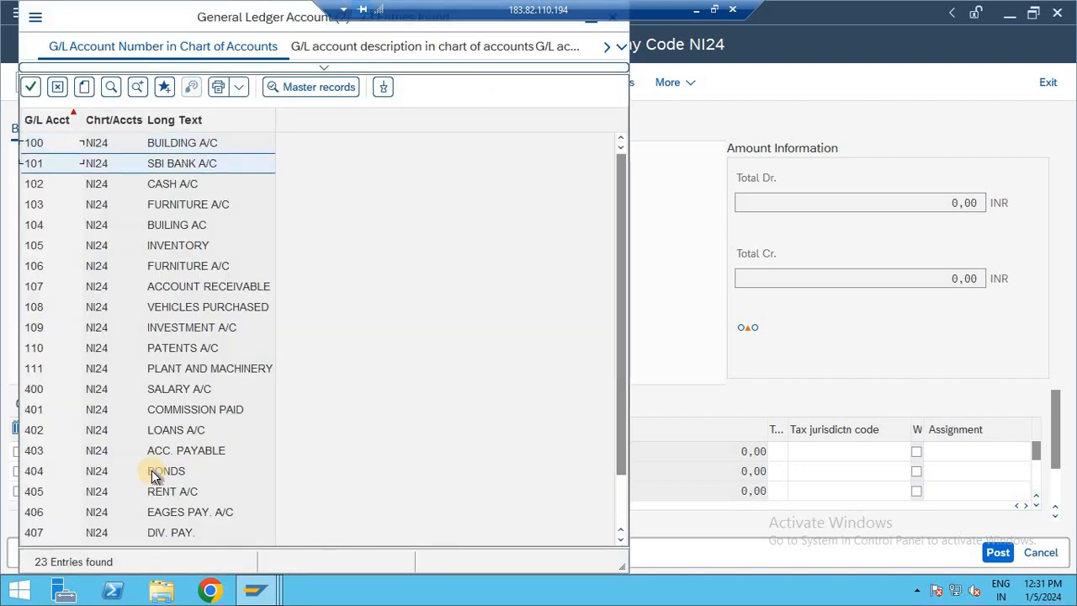
key(Return)
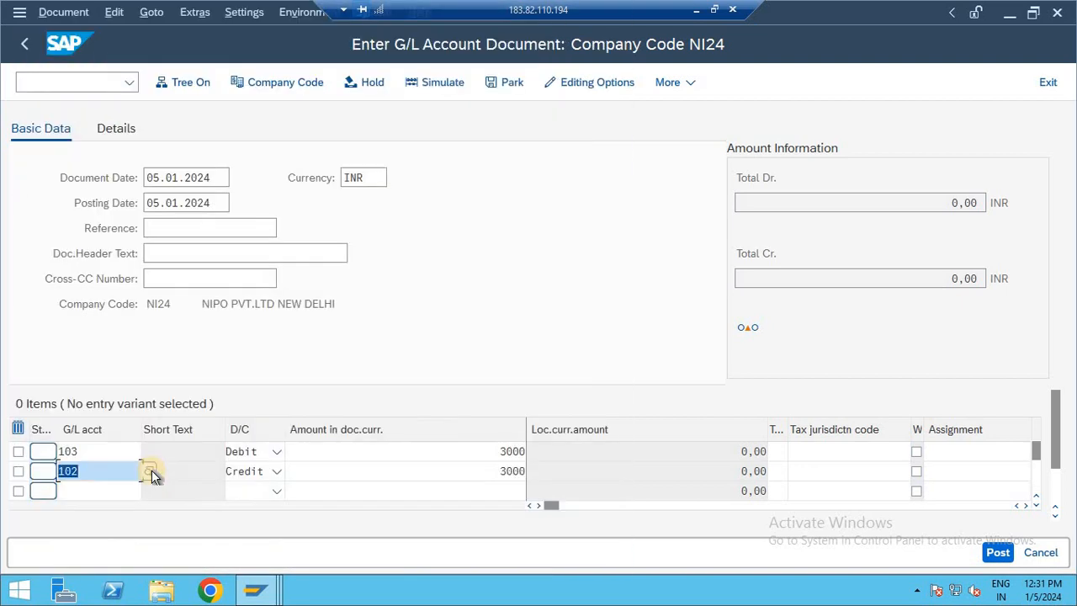
Hold the document under the temporary document number INV-666
click(370, 82)
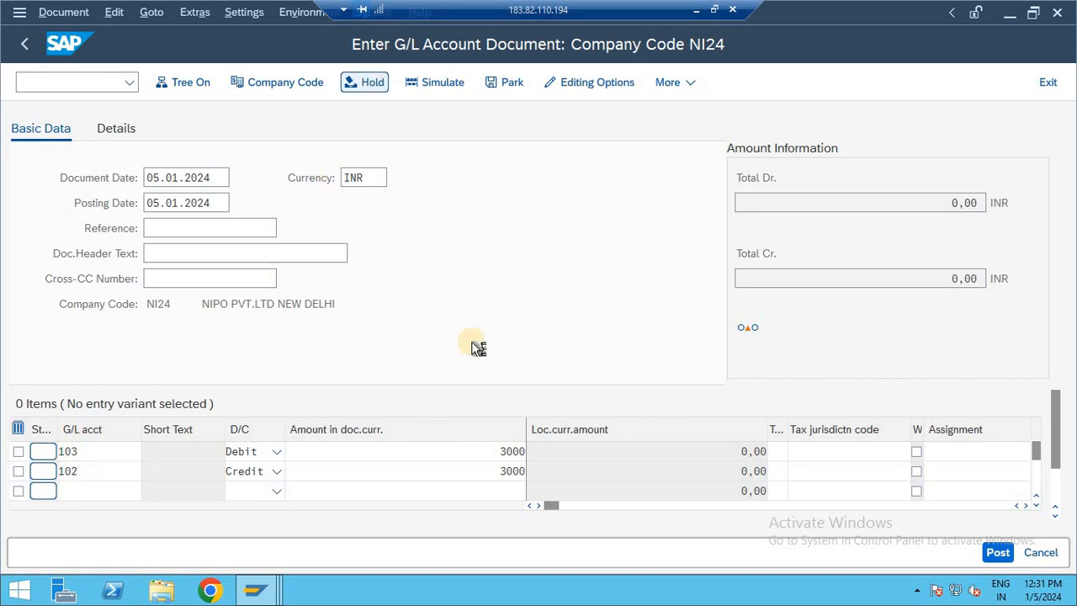
text(I)
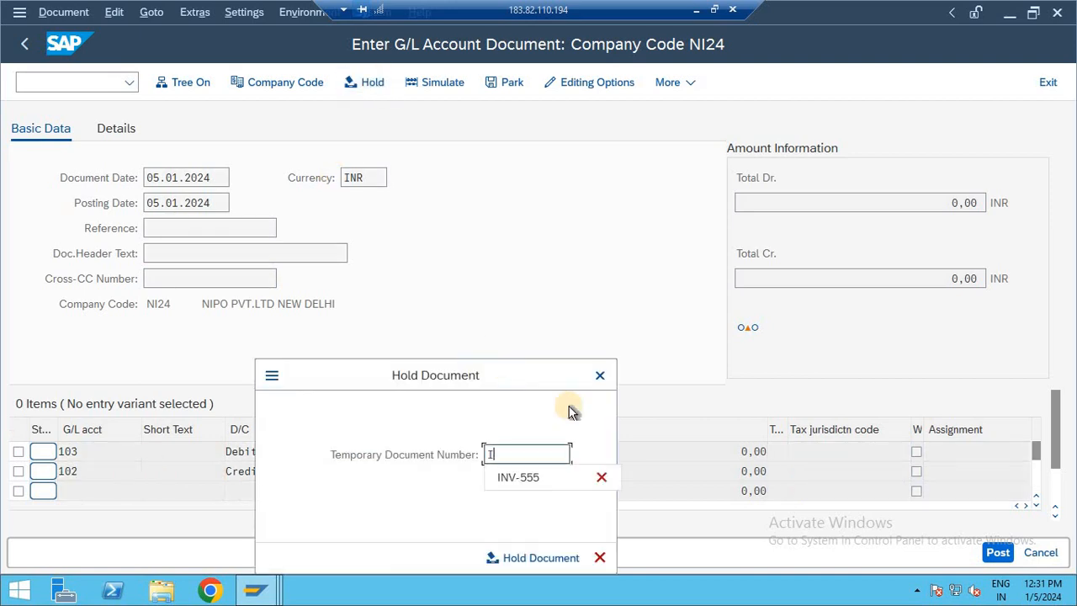
text(NV-666)
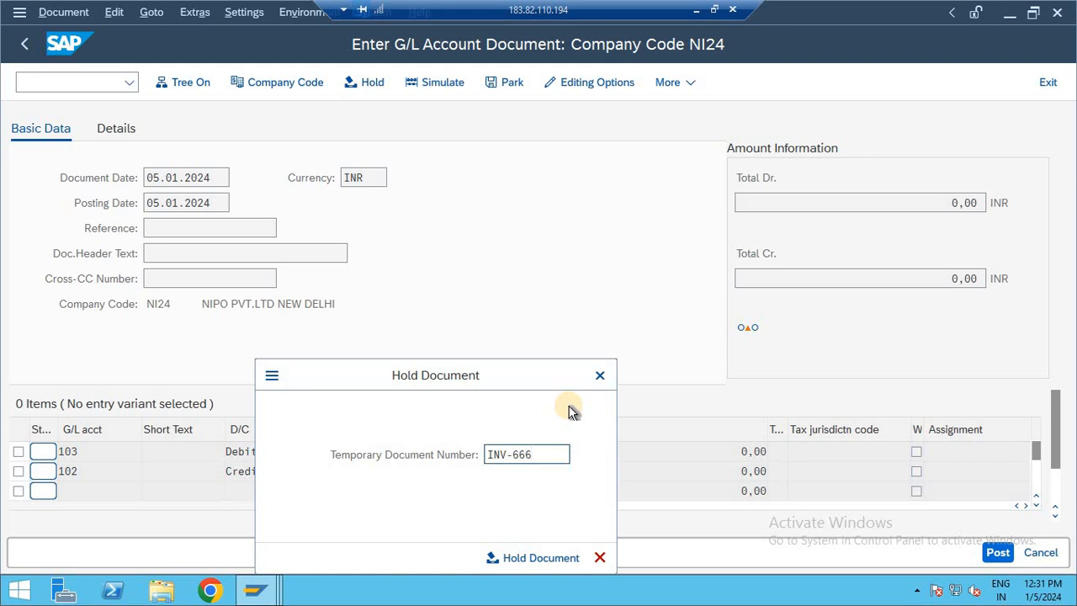
key(Return)
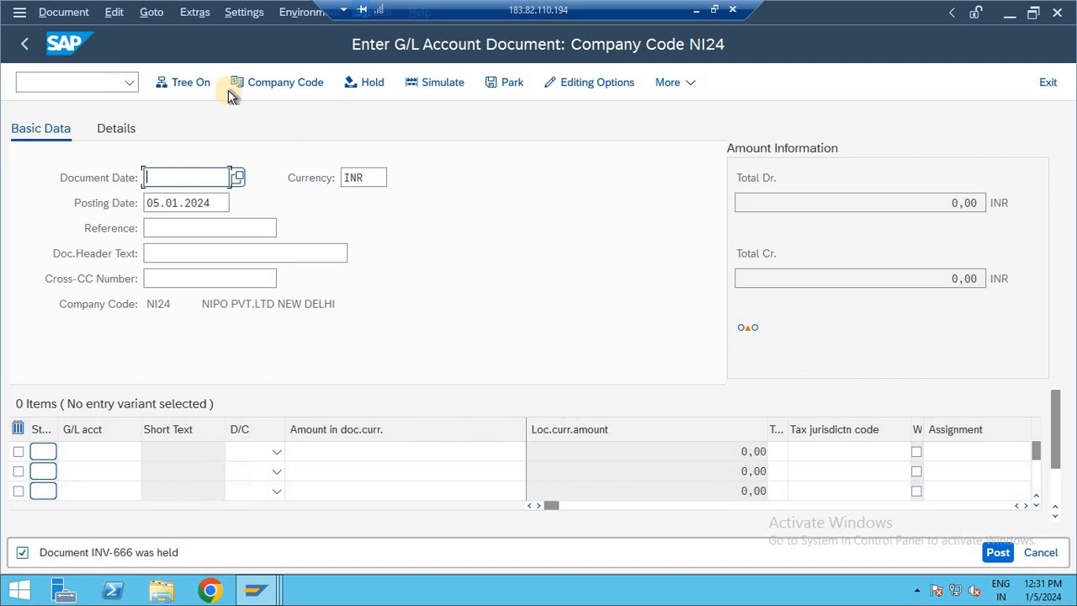
Show the document tree and open INV-666 from the held documents in a maximized window
click(184, 84)
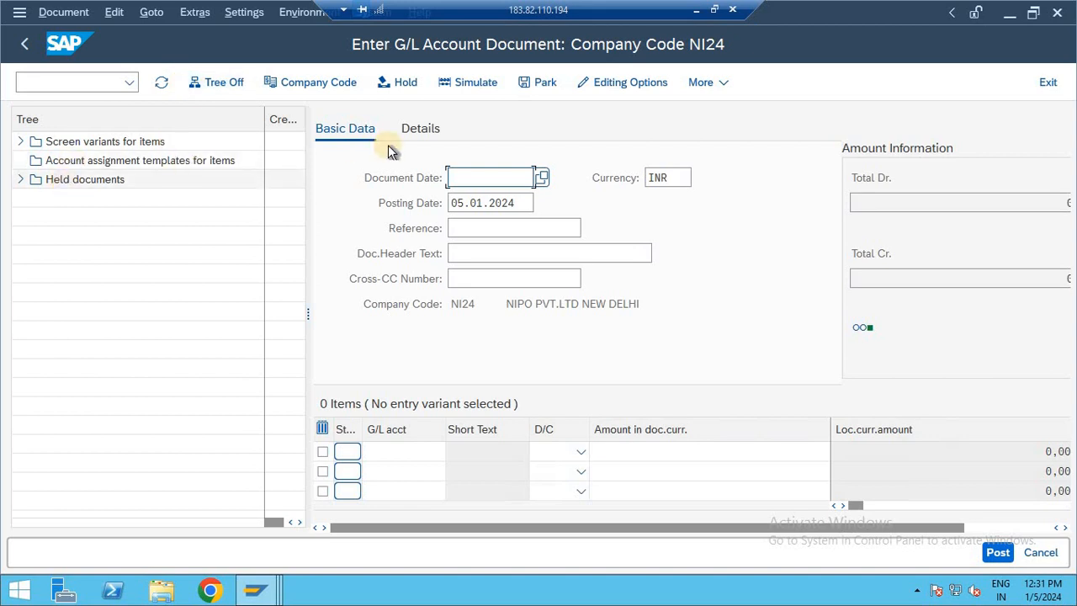
click(713, 13)
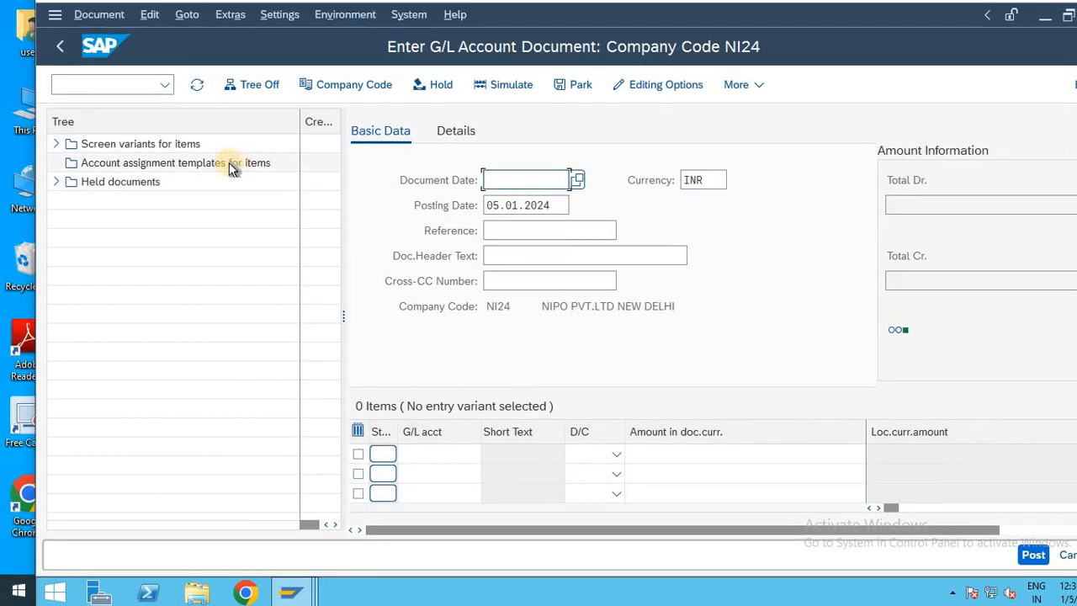
click(21, 181)
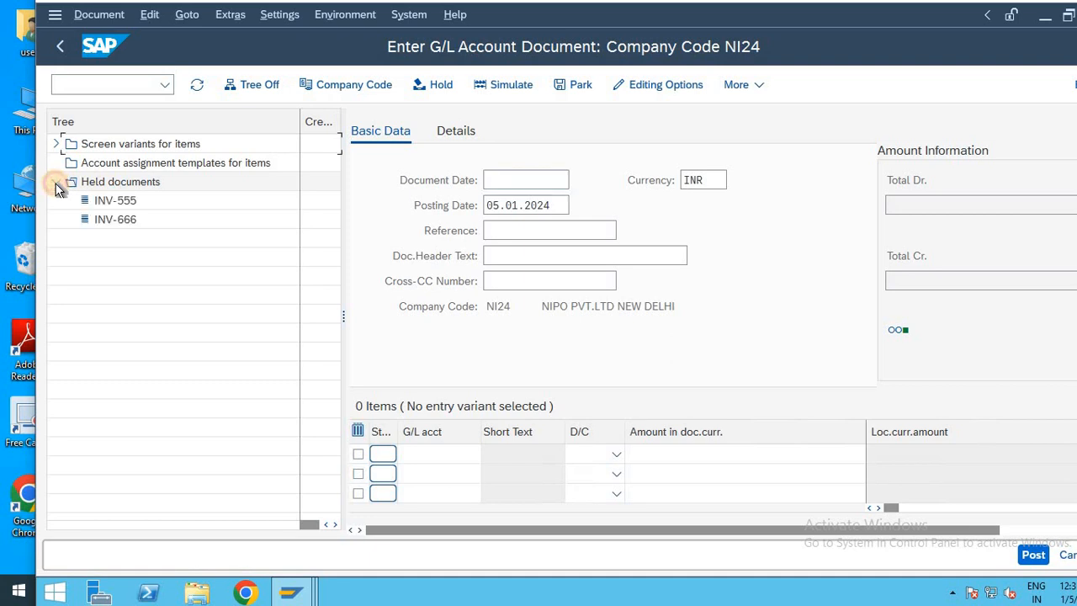
double_click(118, 220)
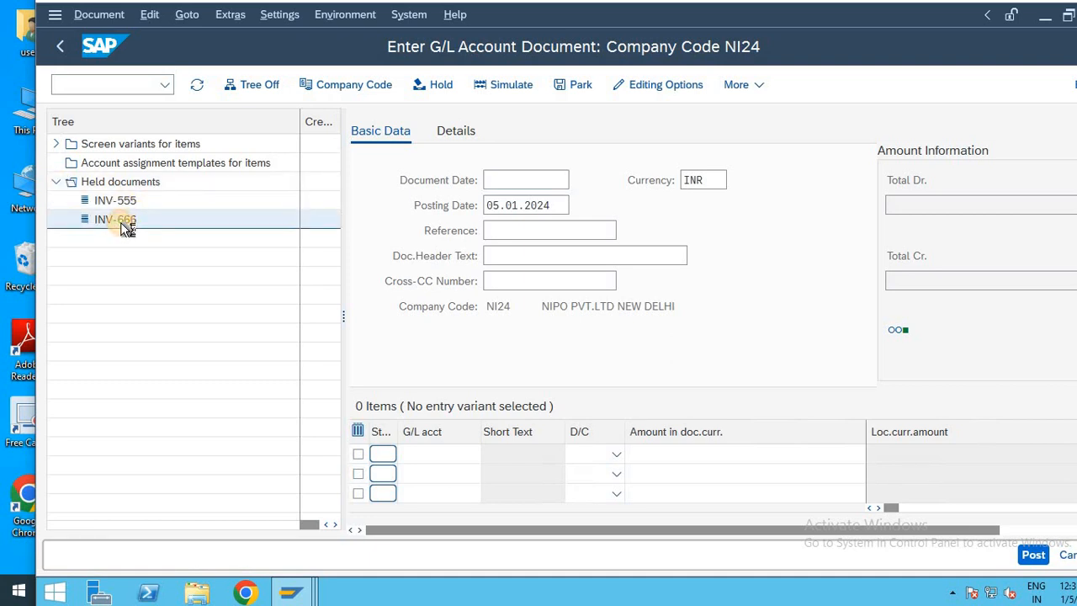
click(1067, 19)
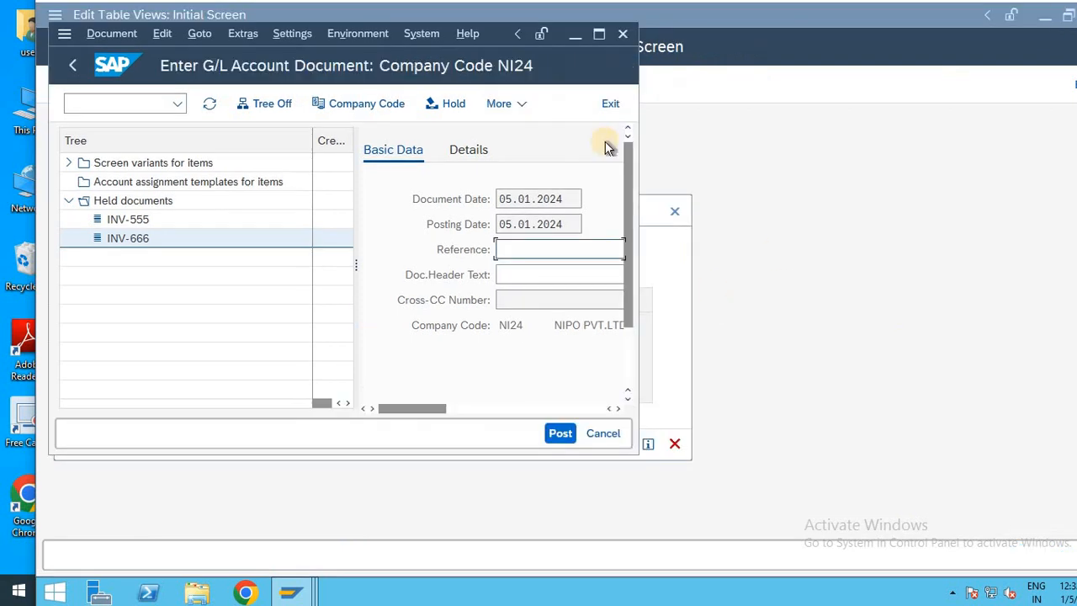
click(596, 32)
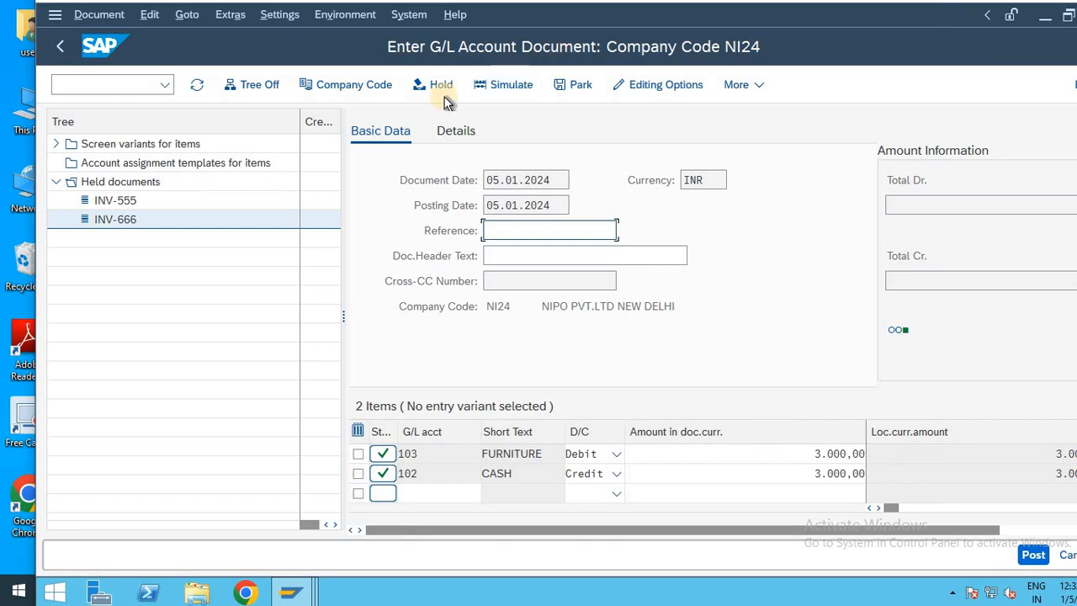
Hide the document tree and leave the held document for the SAP Easy Access screen
click(260, 85)
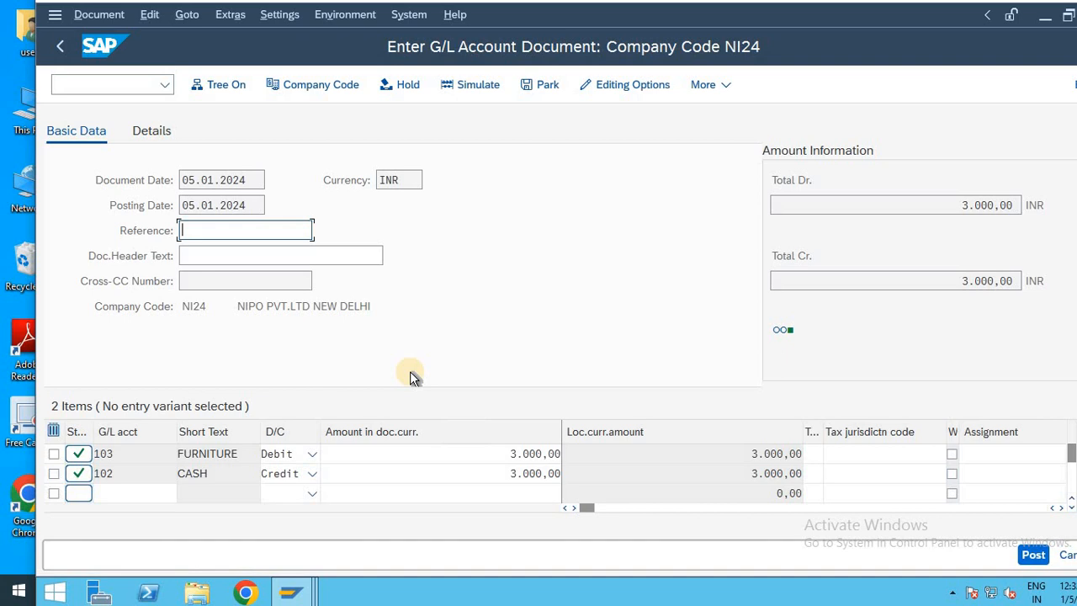
click(139, 88)
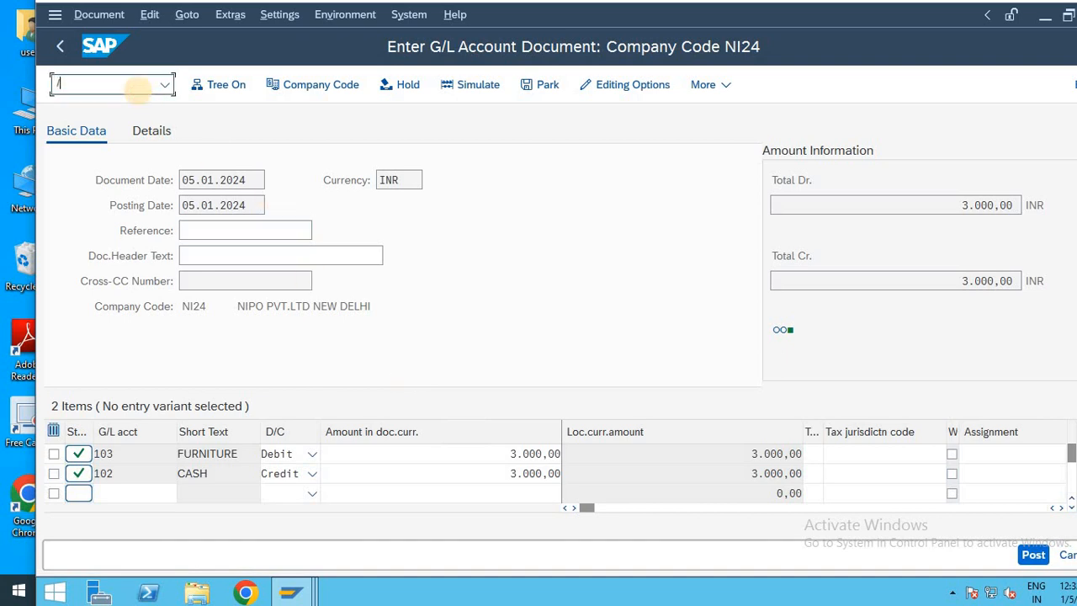
key(Return)
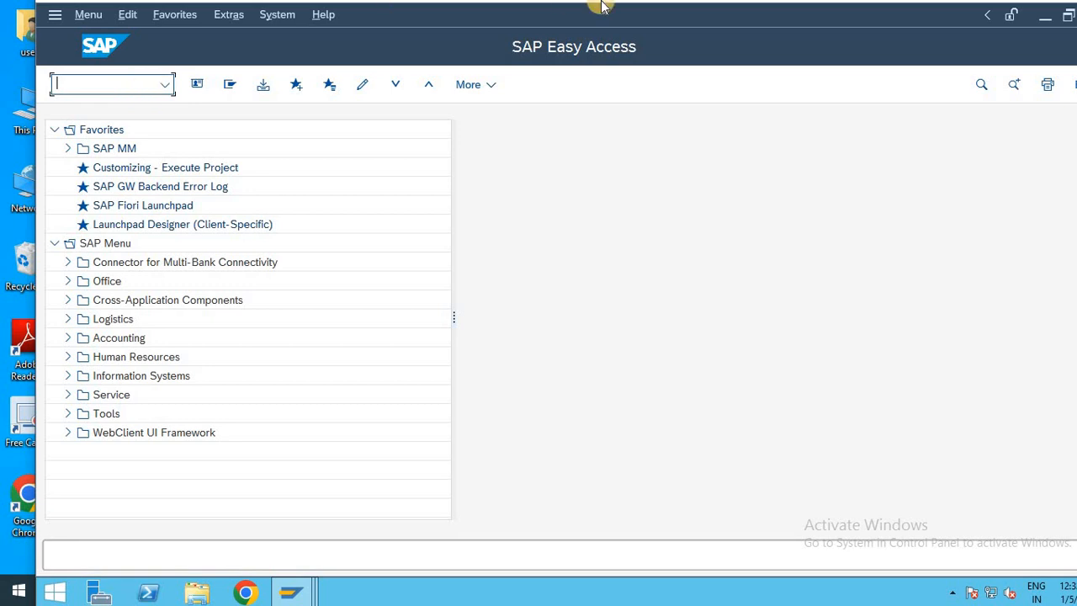
Minimize the open SAP windows including SAP Logon, dismissing the message dialog in the table view window
click(1043, 18)
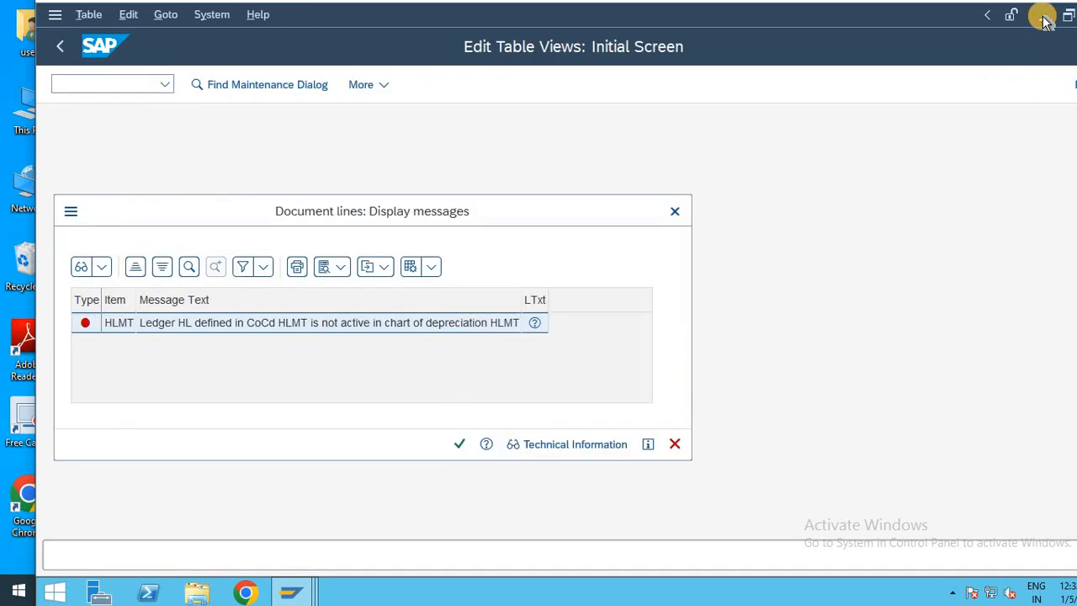
key(Return)
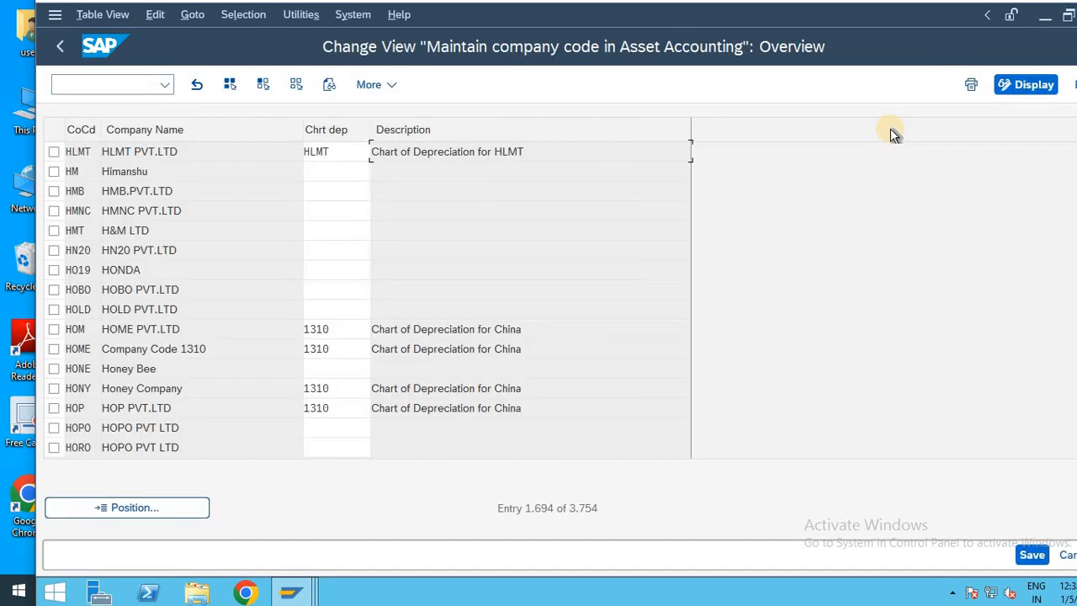
click(1041, 19)
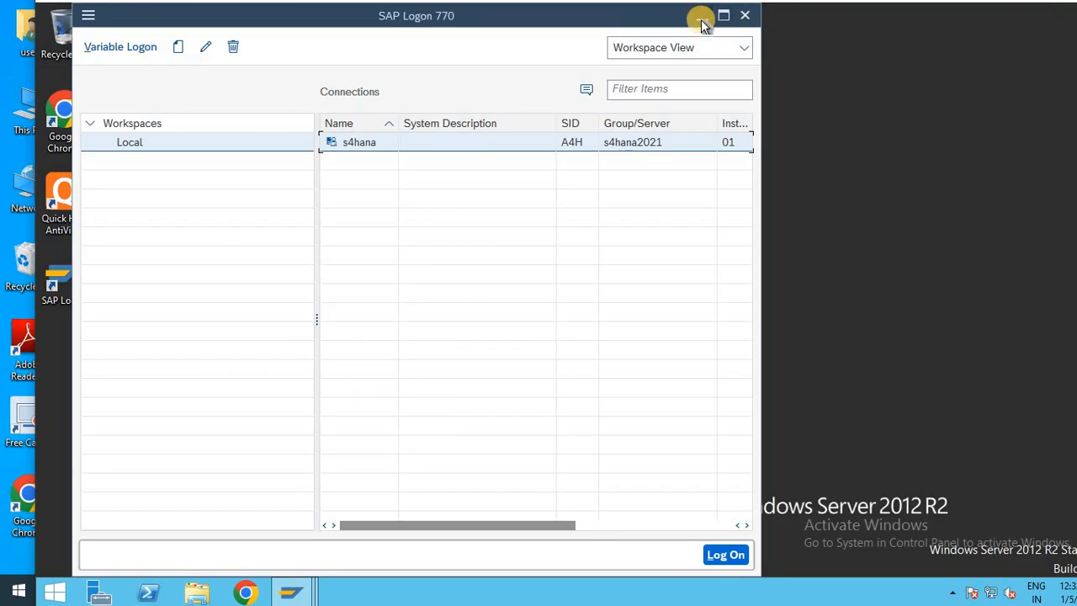
click(702, 19)
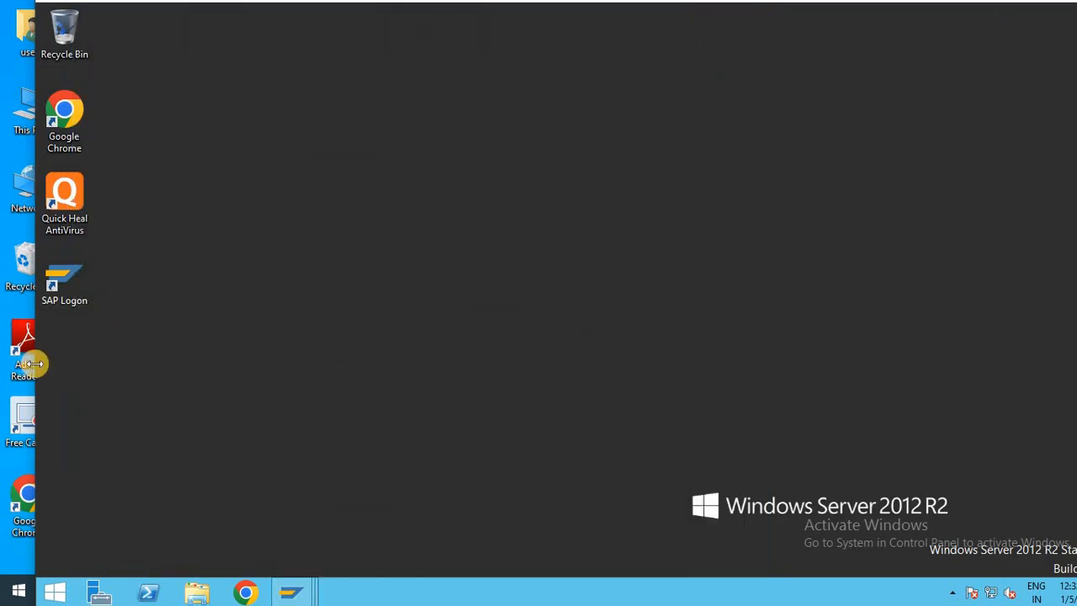
Narrow the Remote Desktop window to uncover the local desktop and leave it in windowed mode
drag(34, 363, 640, 315)
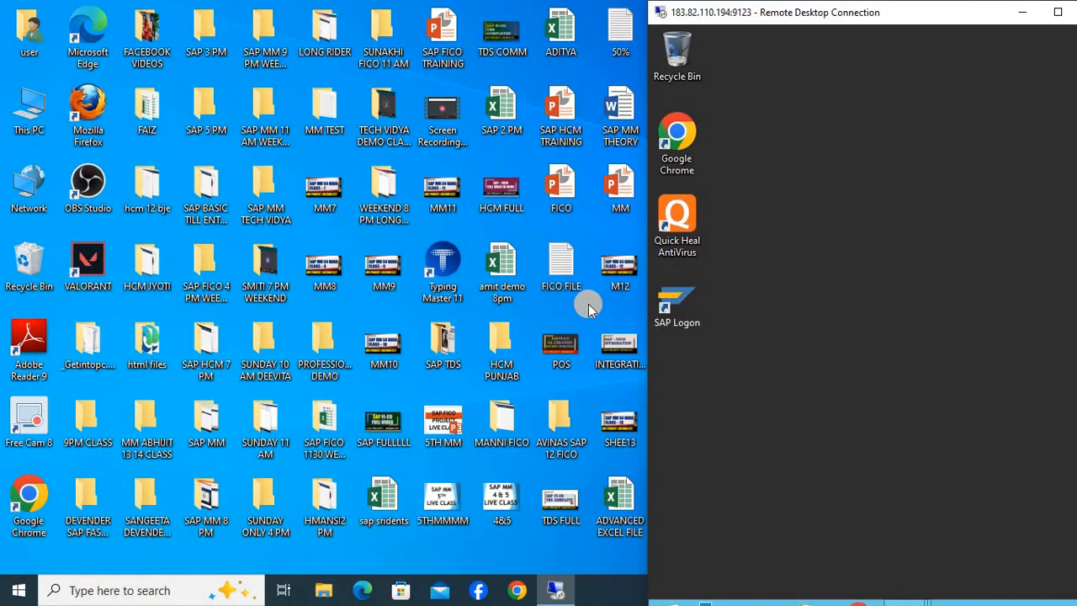
click(1058, 11)
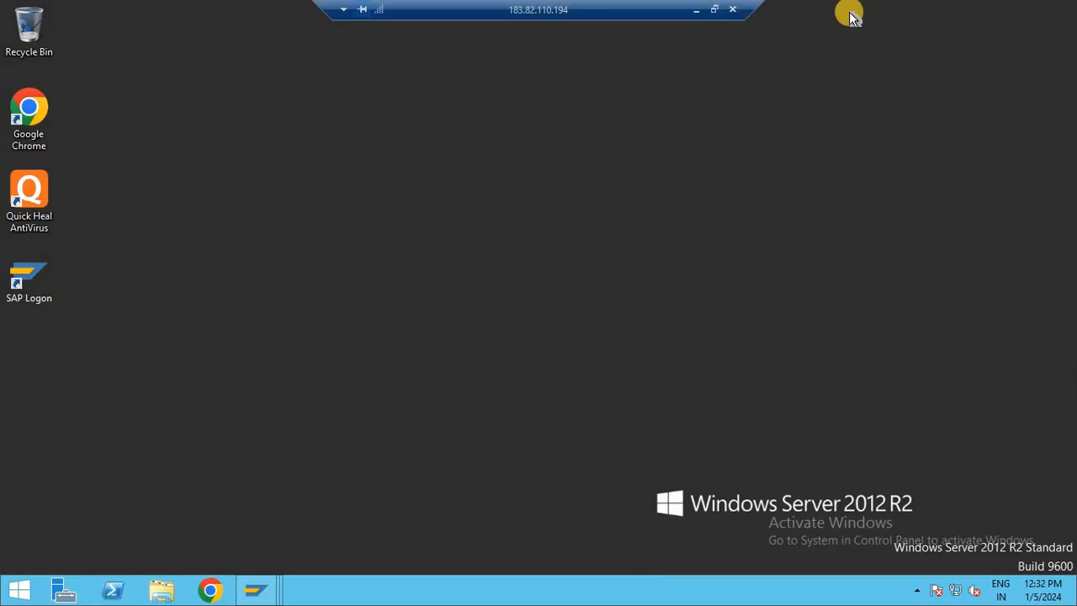
click(715, 10)
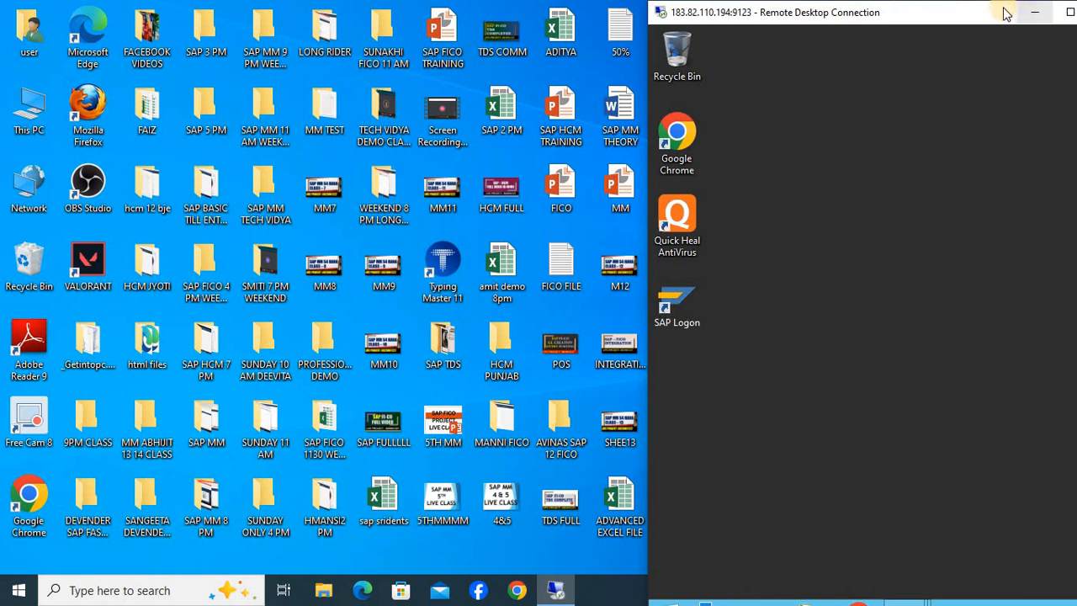